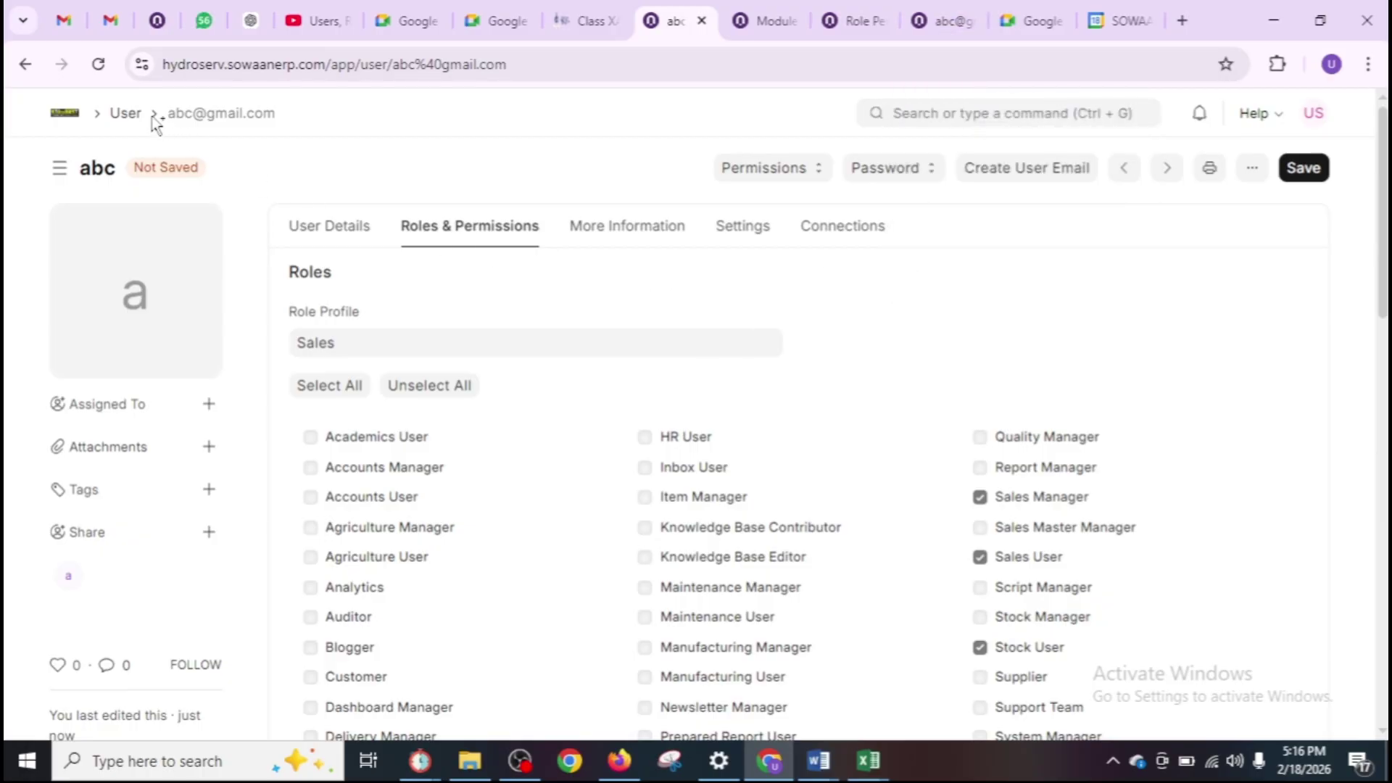
Save the abc user's record and open the User list from Home.
click(1306, 172)
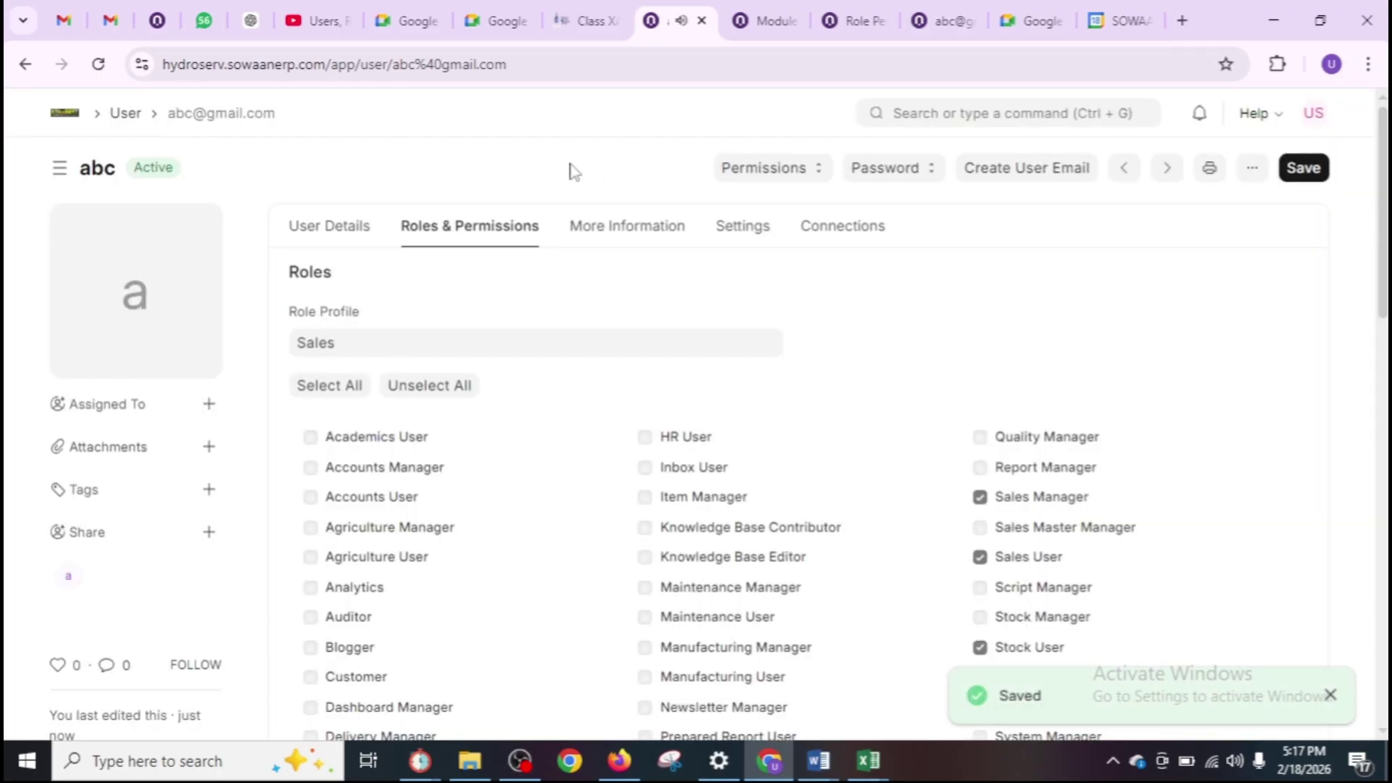
click(125, 120)
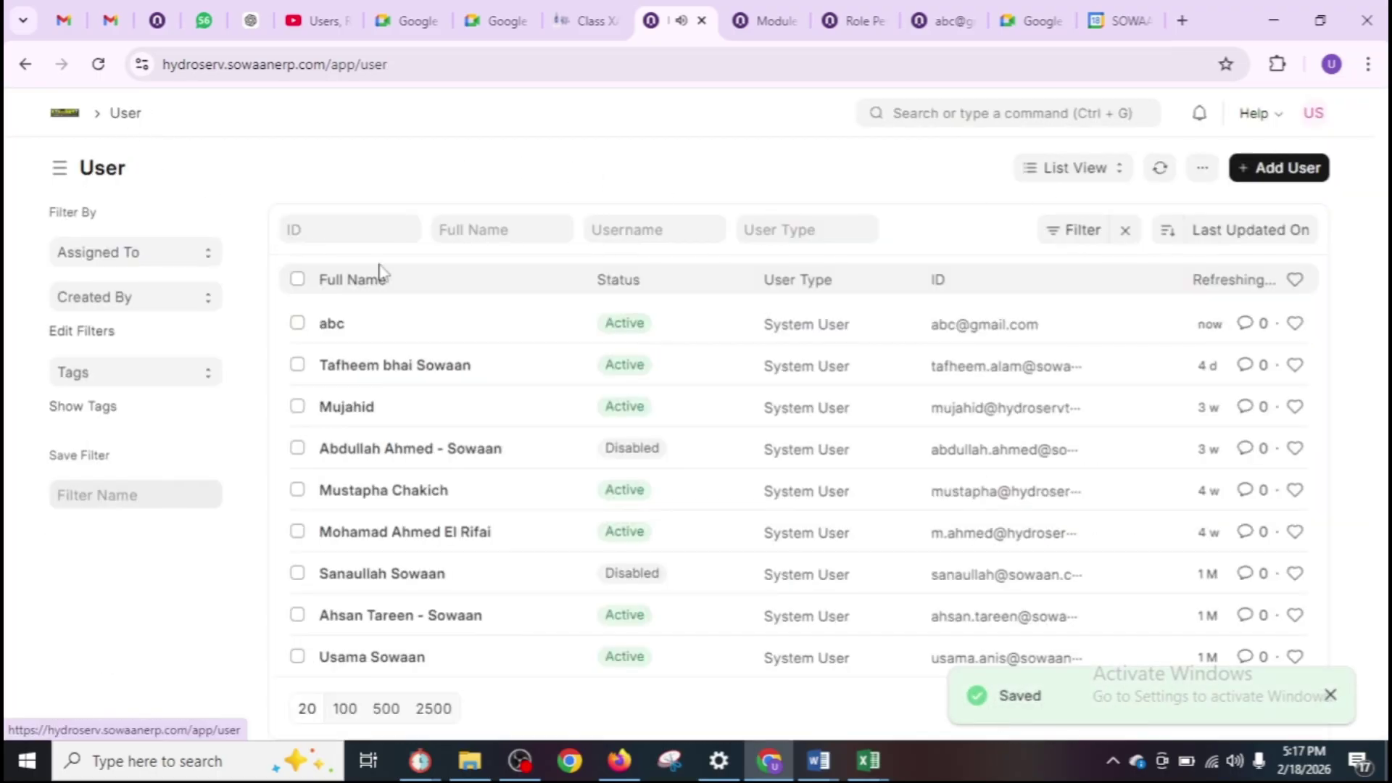
click(73, 119)
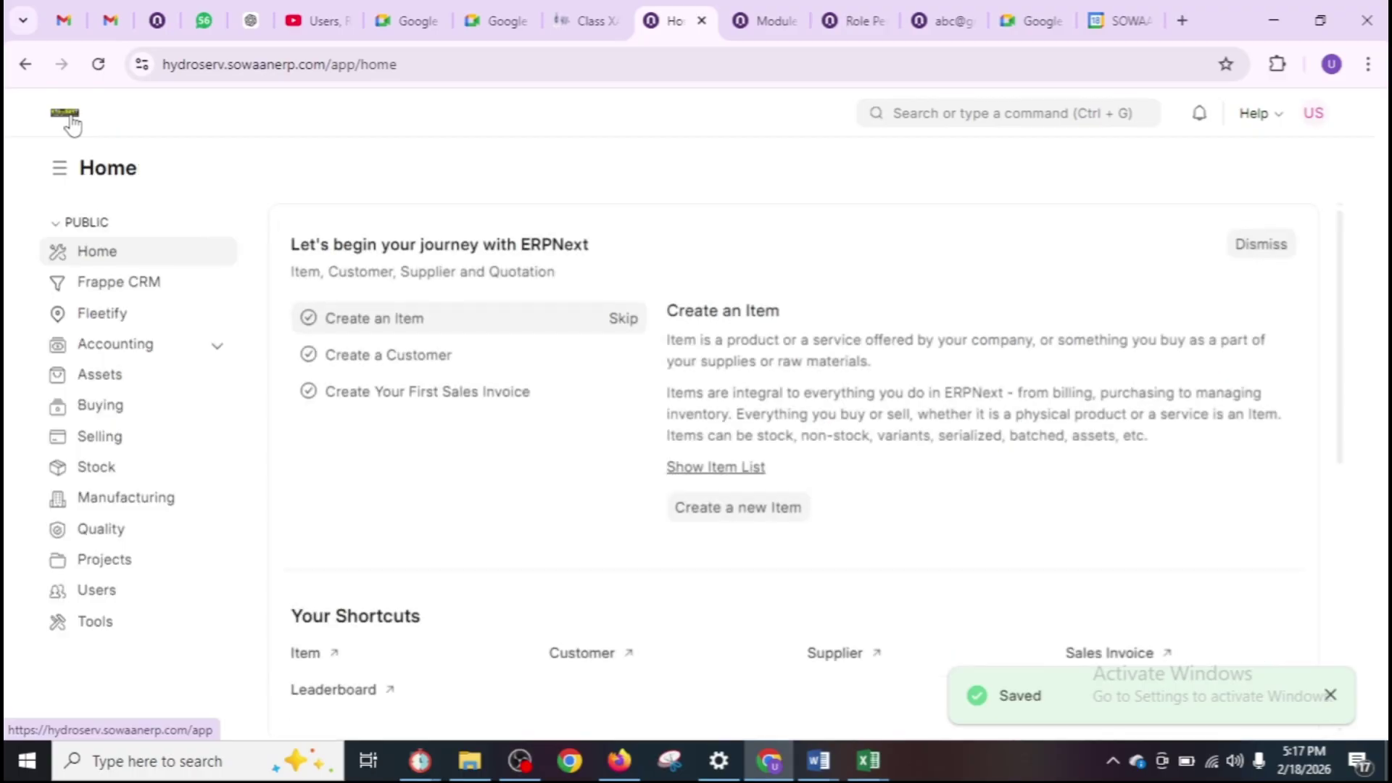
click(973, 110)
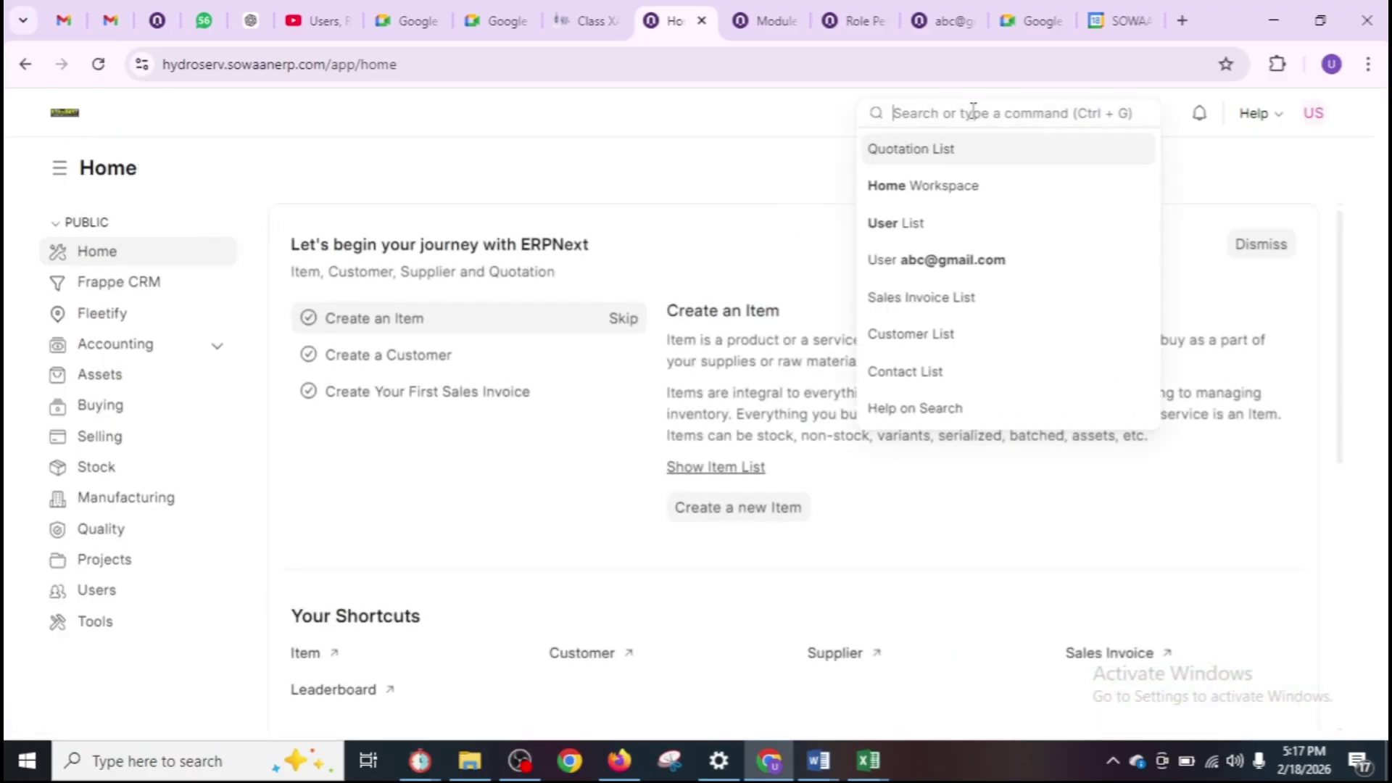
click(940, 226)
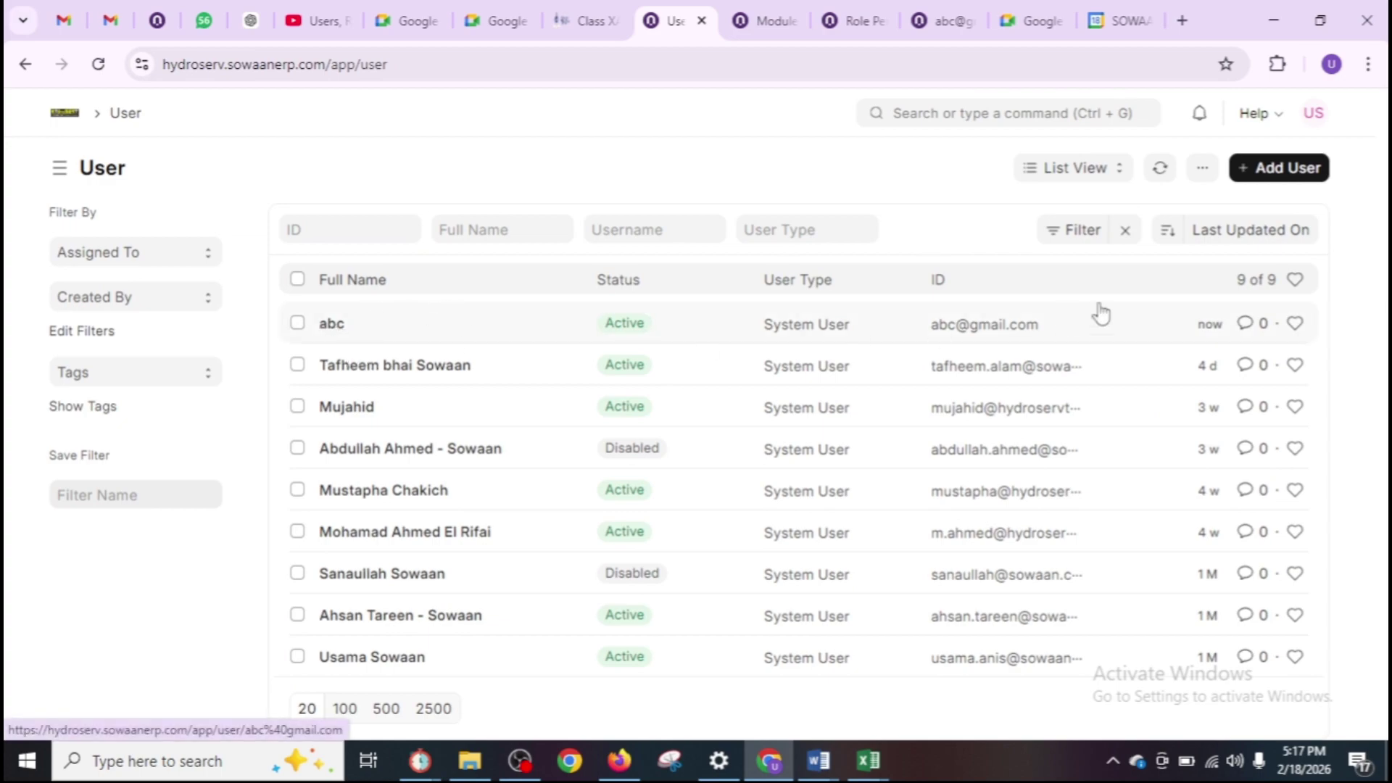
Look at the blank New User form without creating anything, and examine the abc user's basic details.
click(1270, 172)
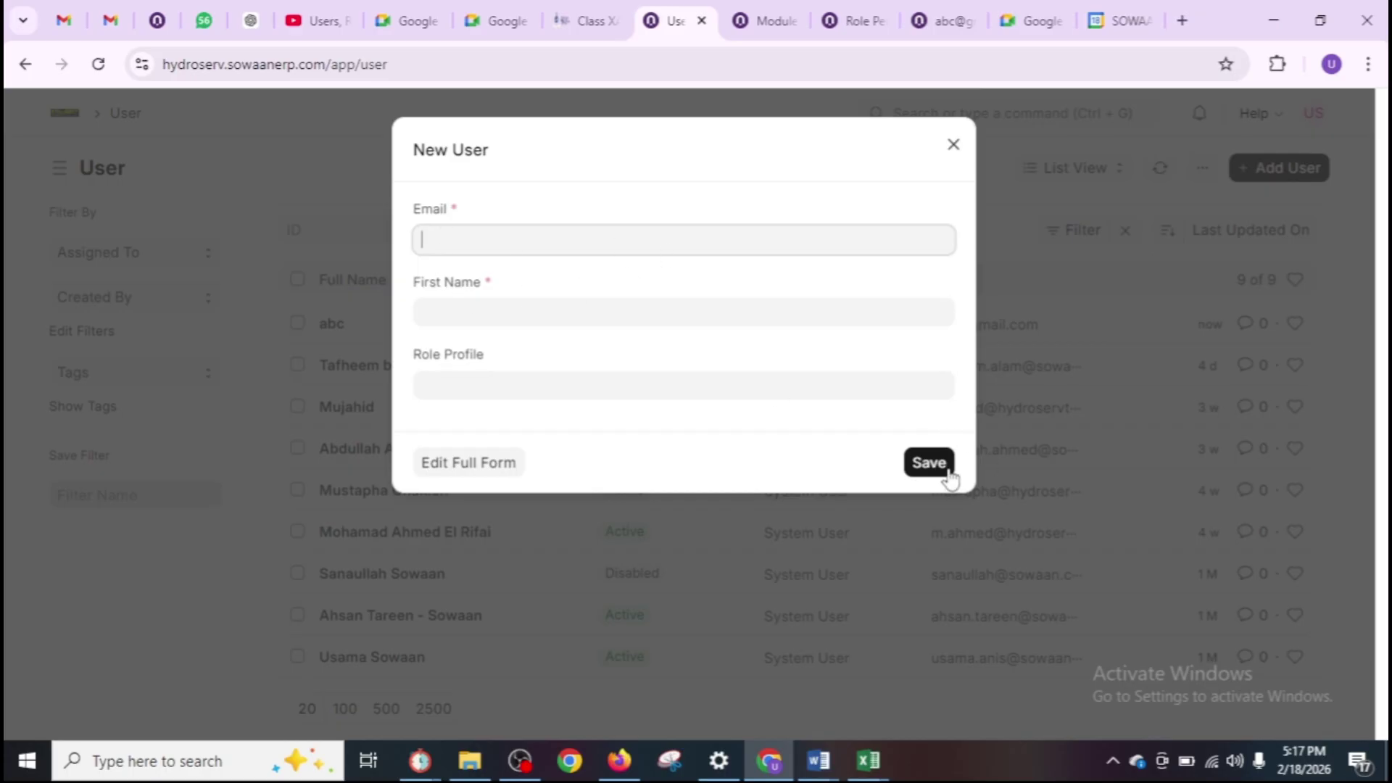
click(953, 145)
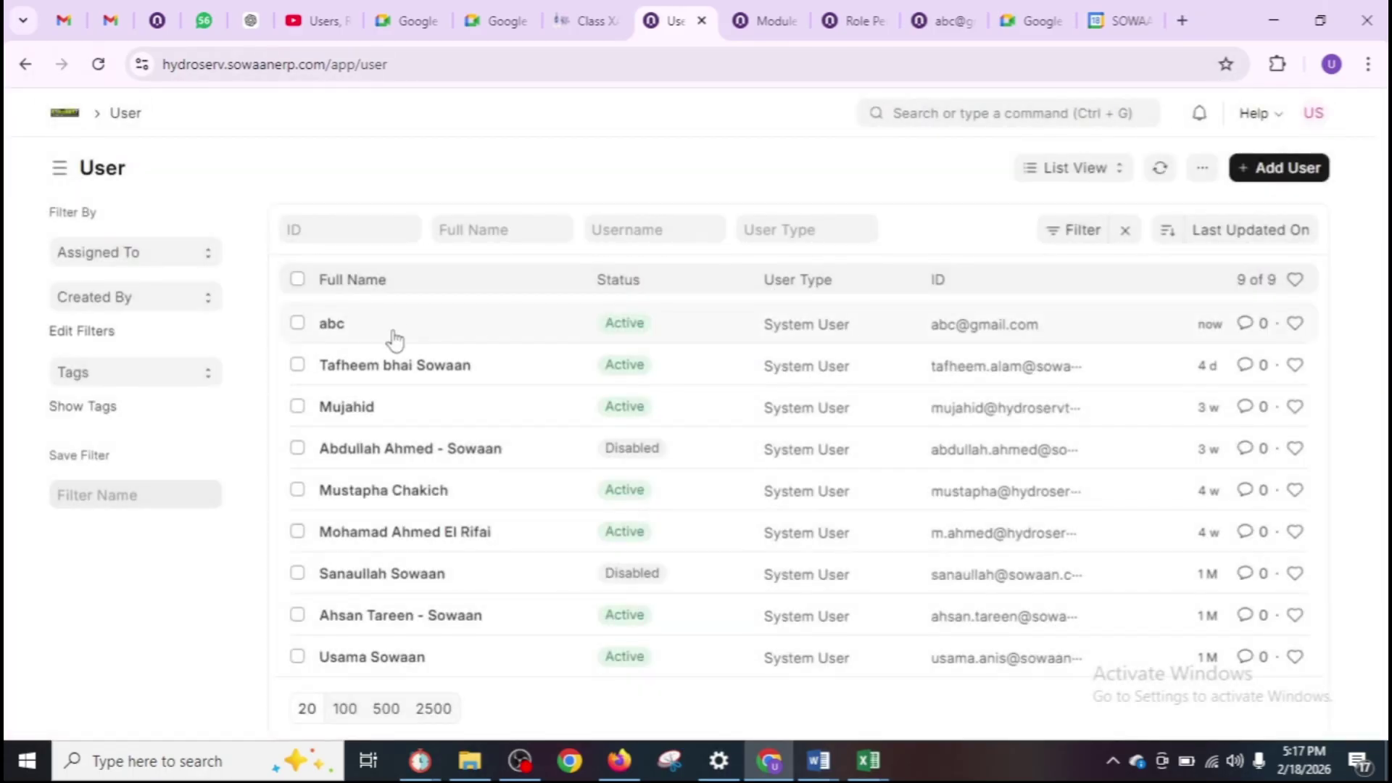
click(393, 340)
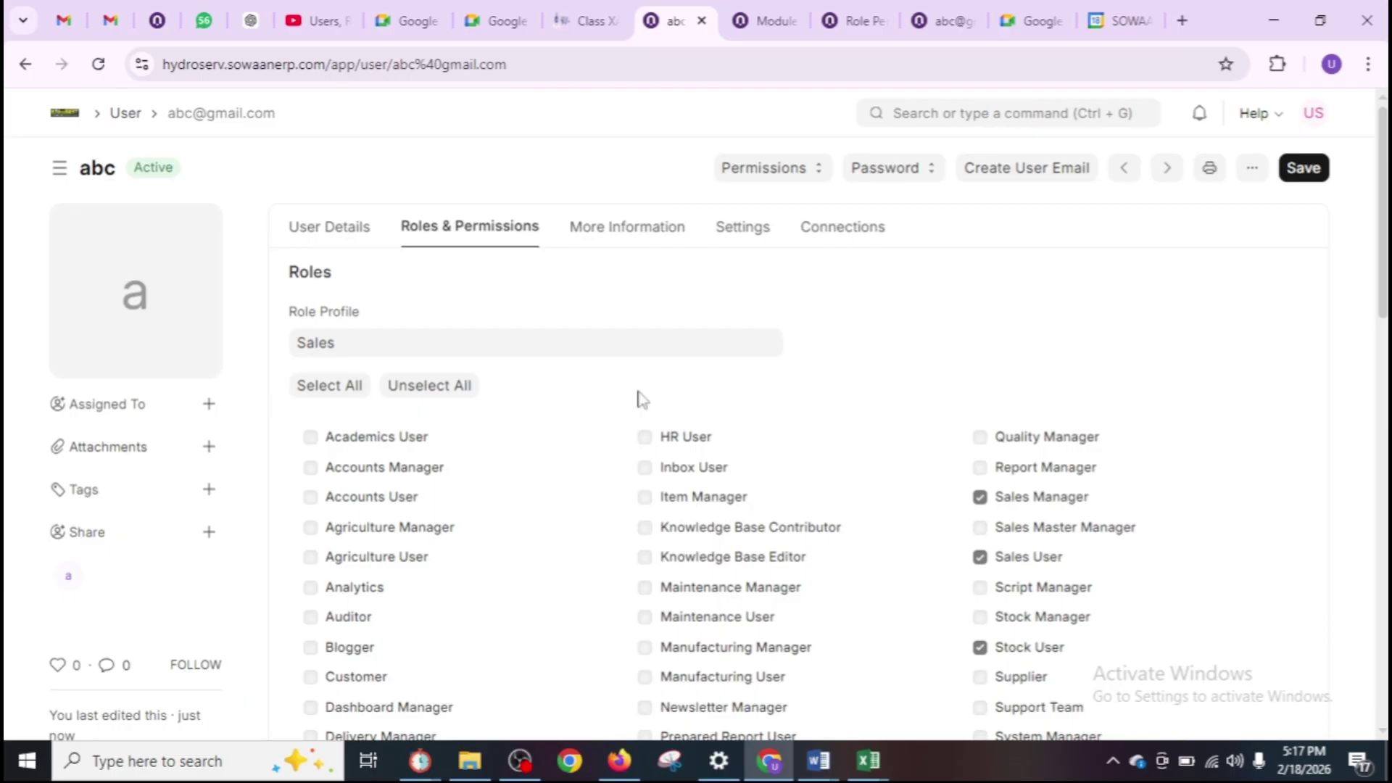
click(346, 244)
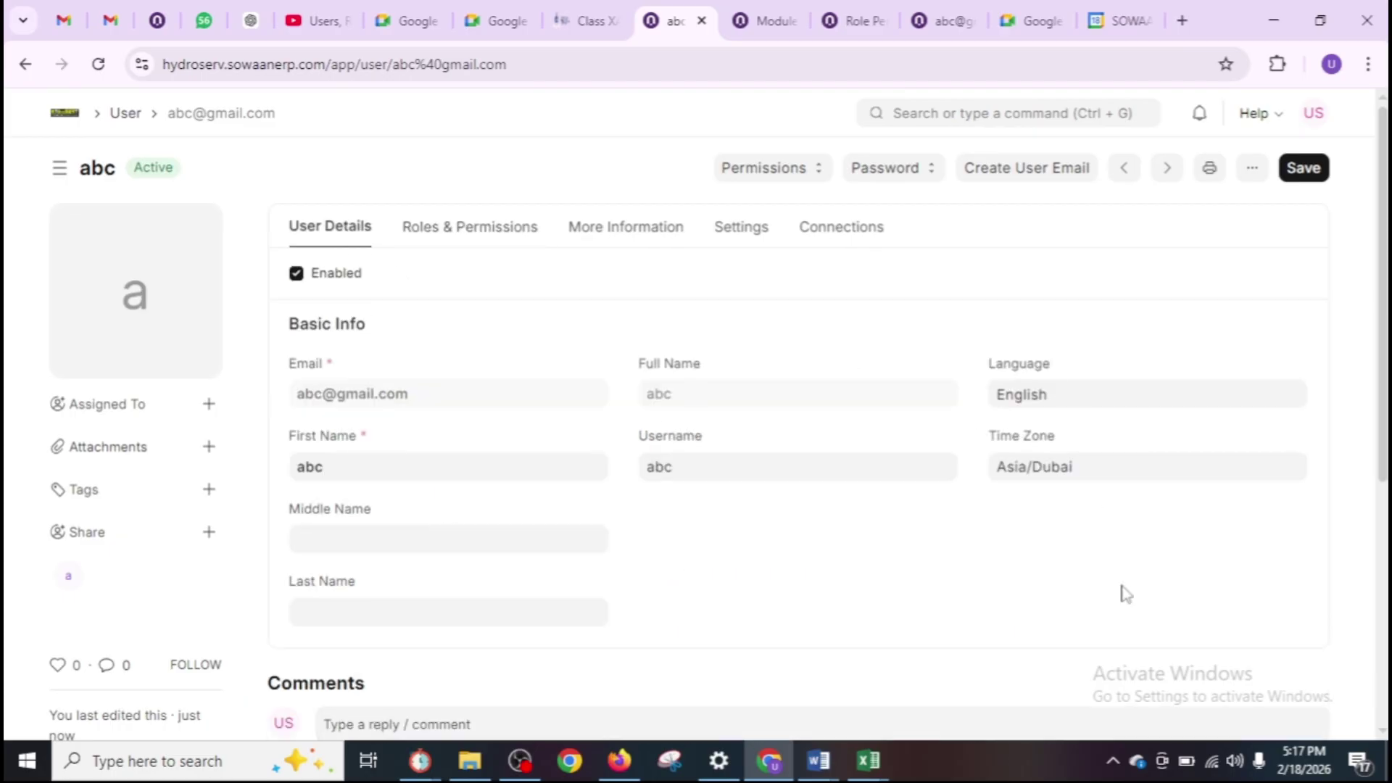
scroll(798, 543, down, 5)
scroll(798, 543, up, 5)
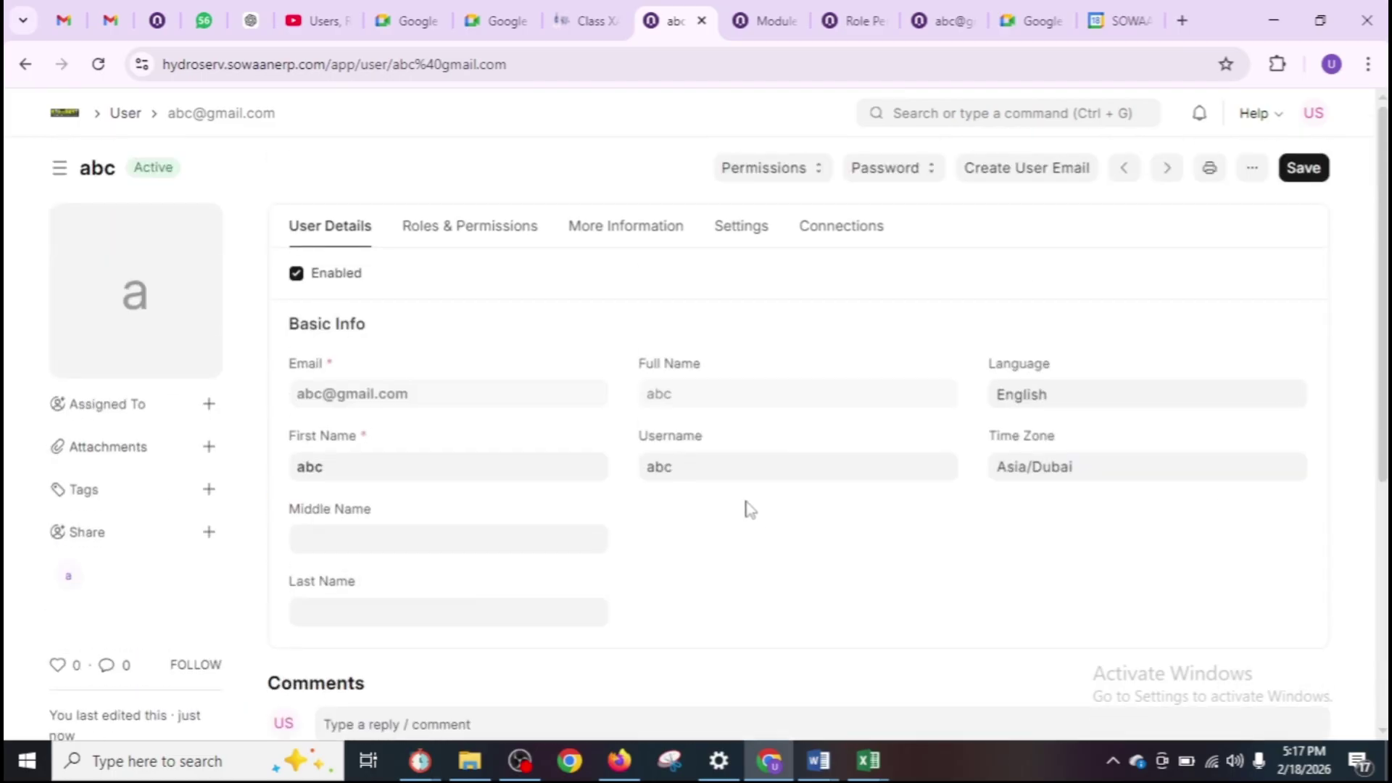
Reselect Sales as the abc user's role profile and examine the assigned roles and allowed modules.
click(458, 243)
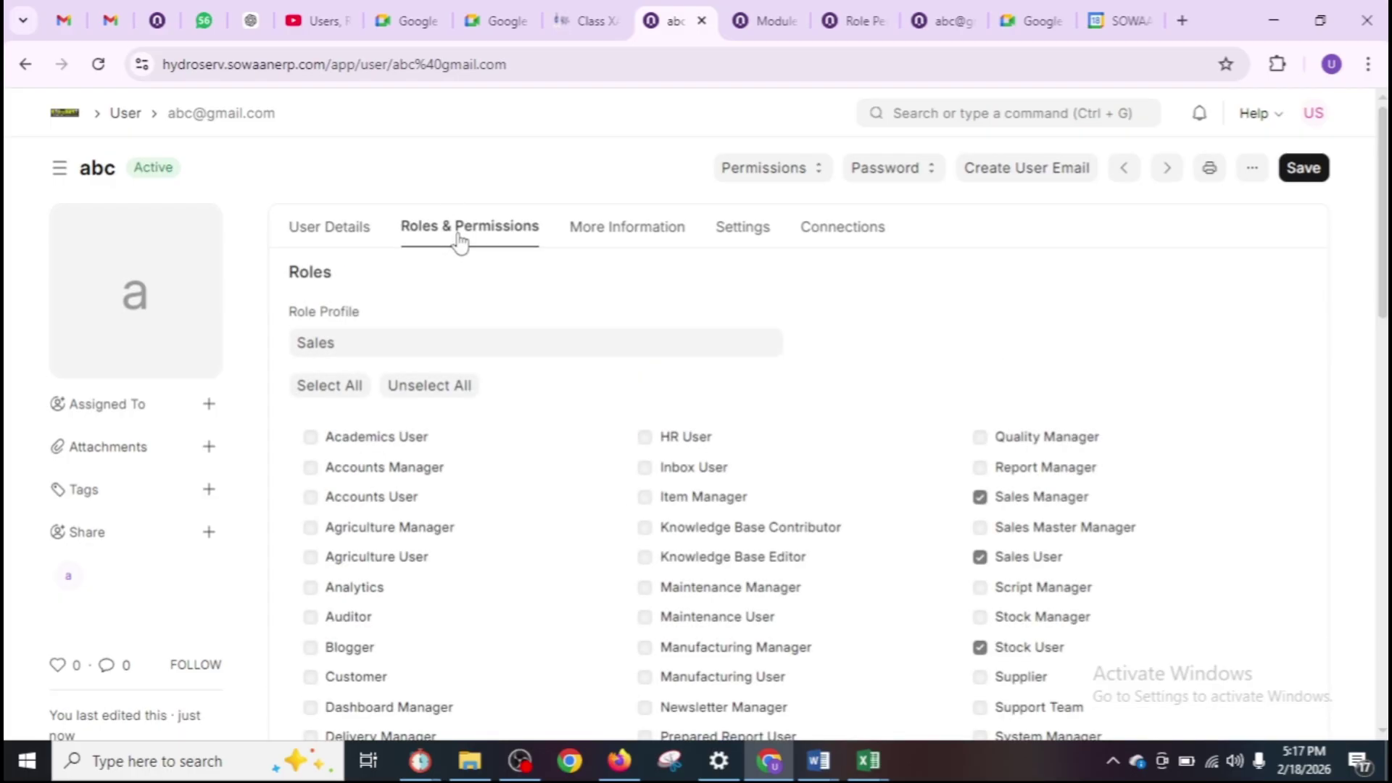
click(703, 344)
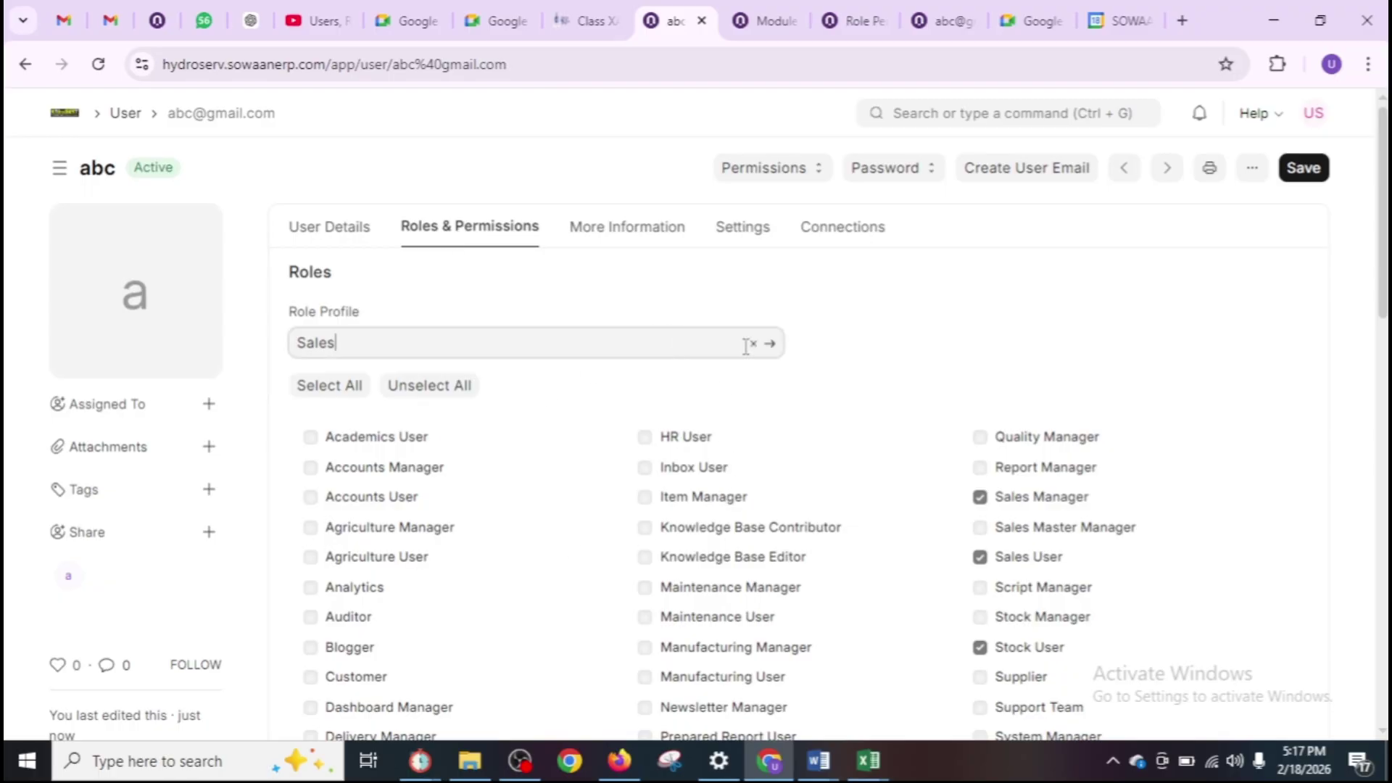
click(748, 345)
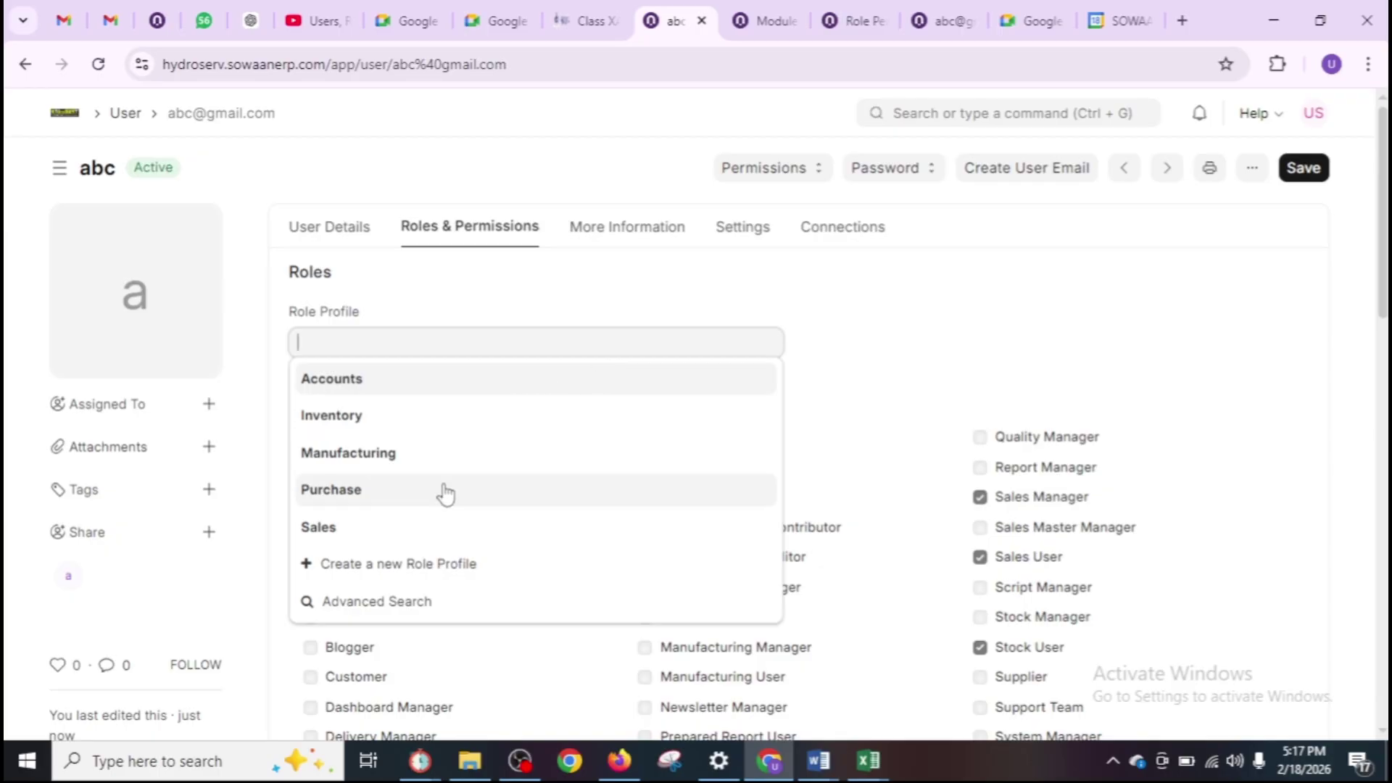
click(436, 540)
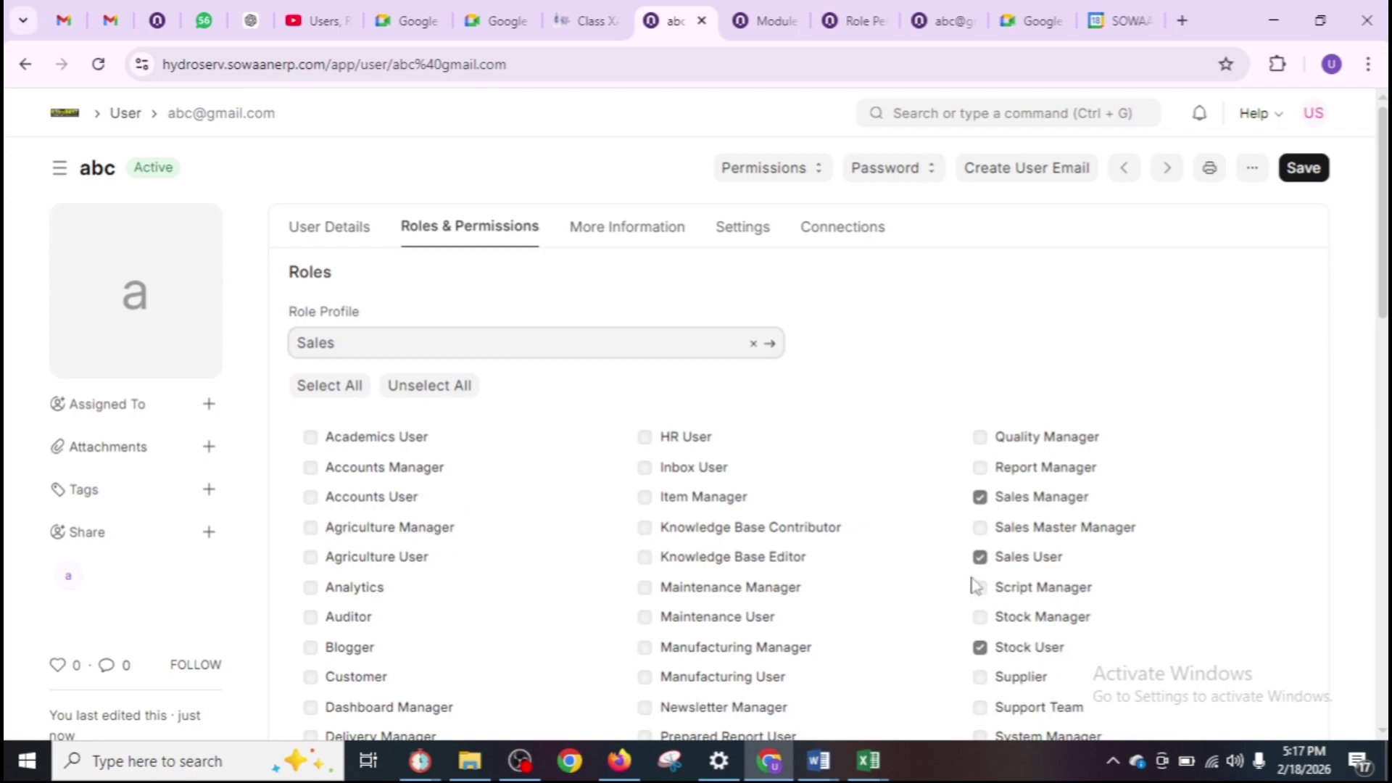
scroll(1381, 311, down, 1)
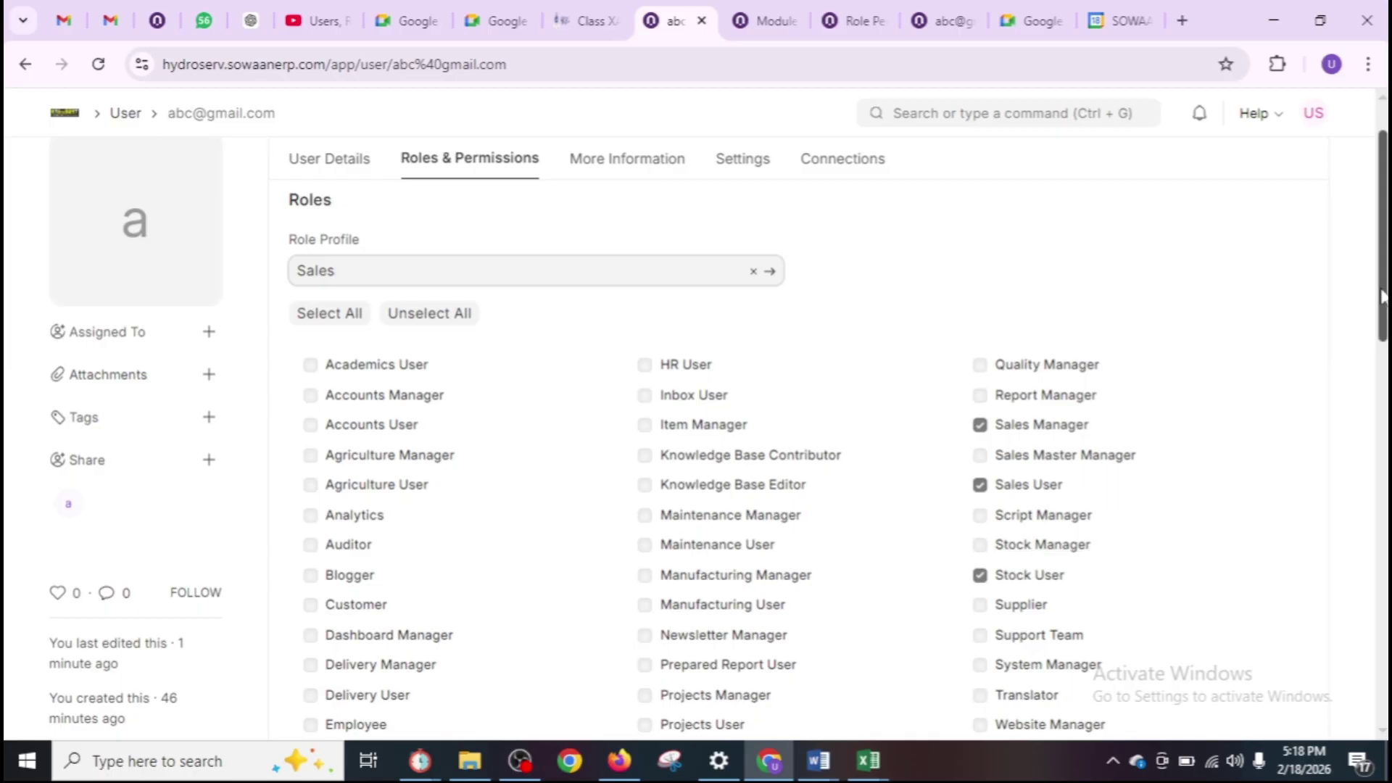
drag(1383, 297, 1385, 501)
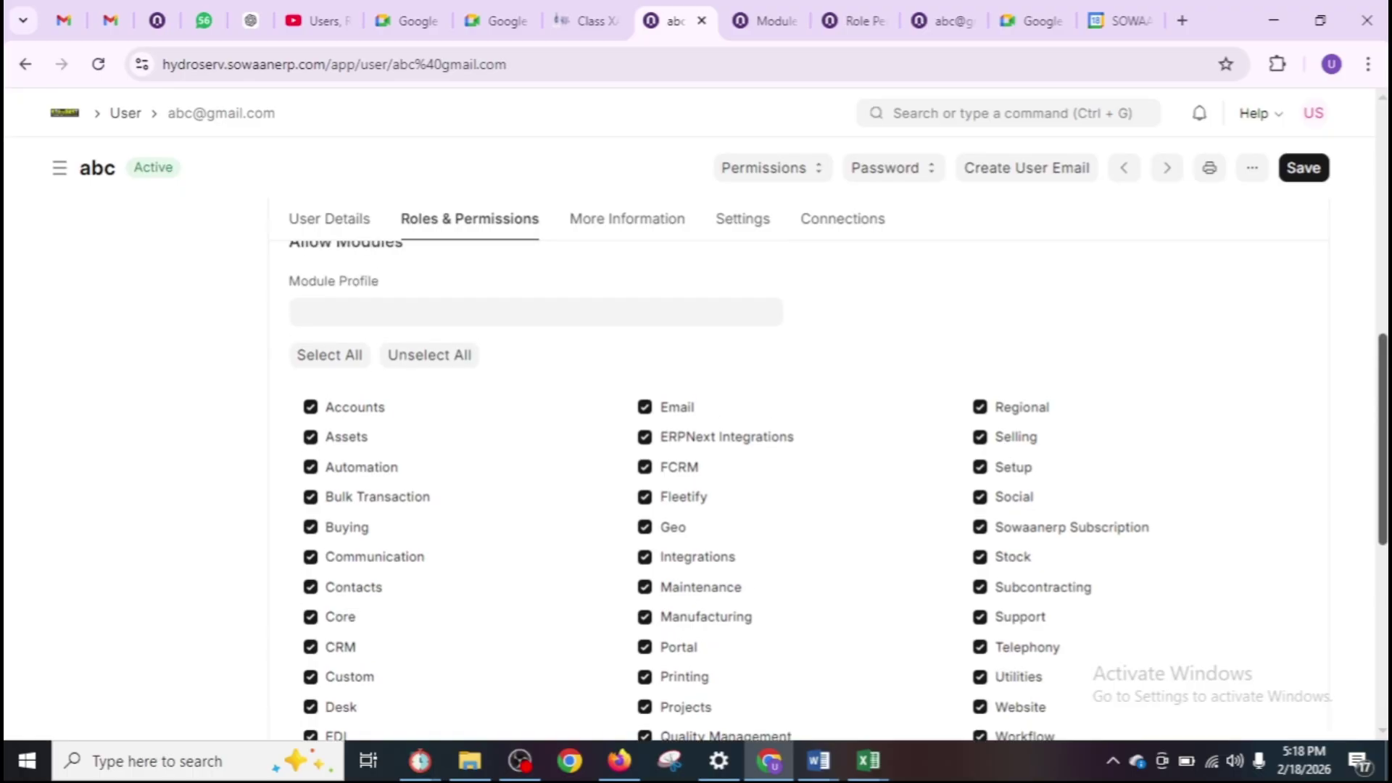
click(1381, 103)
click(1381, 104)
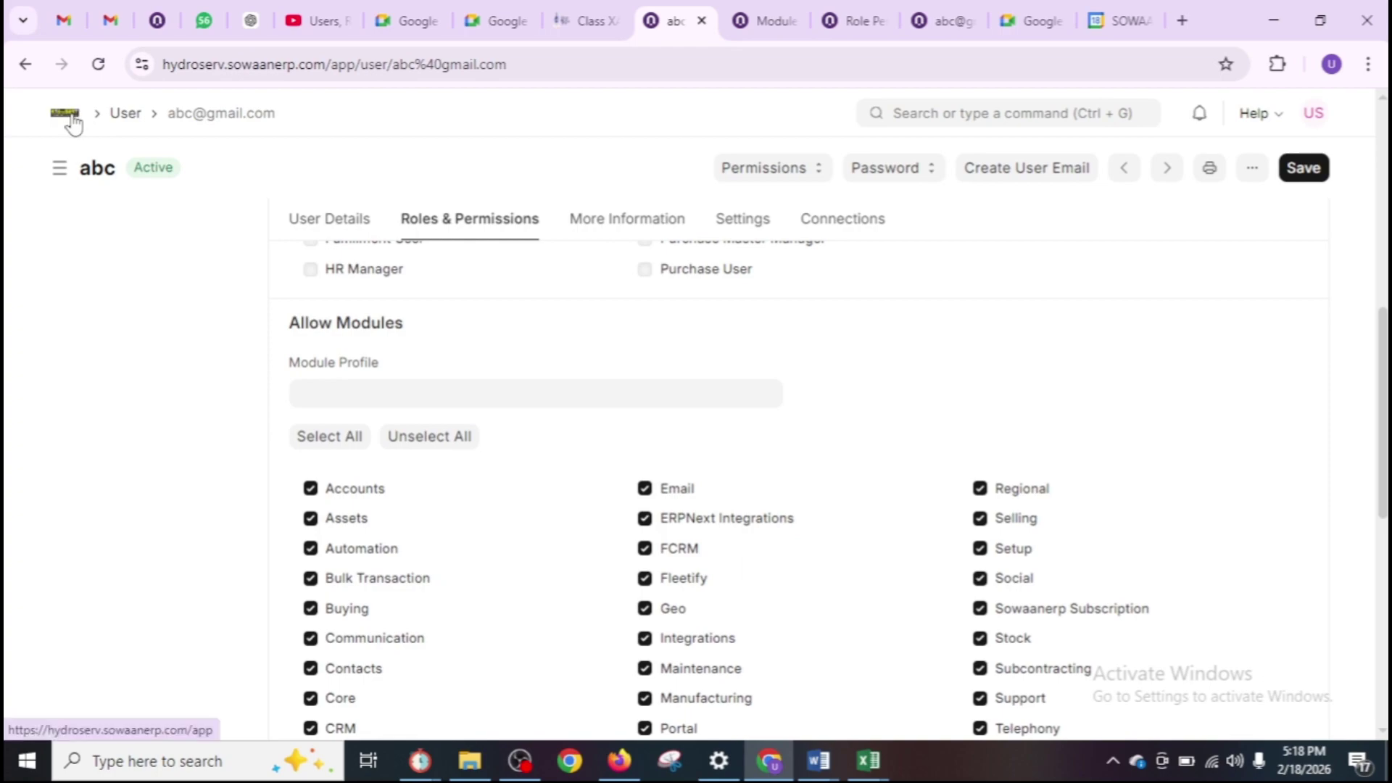
Duplicate the abc user's browser tab and return the original tab to the Home workspace.
right_click(663, 22)
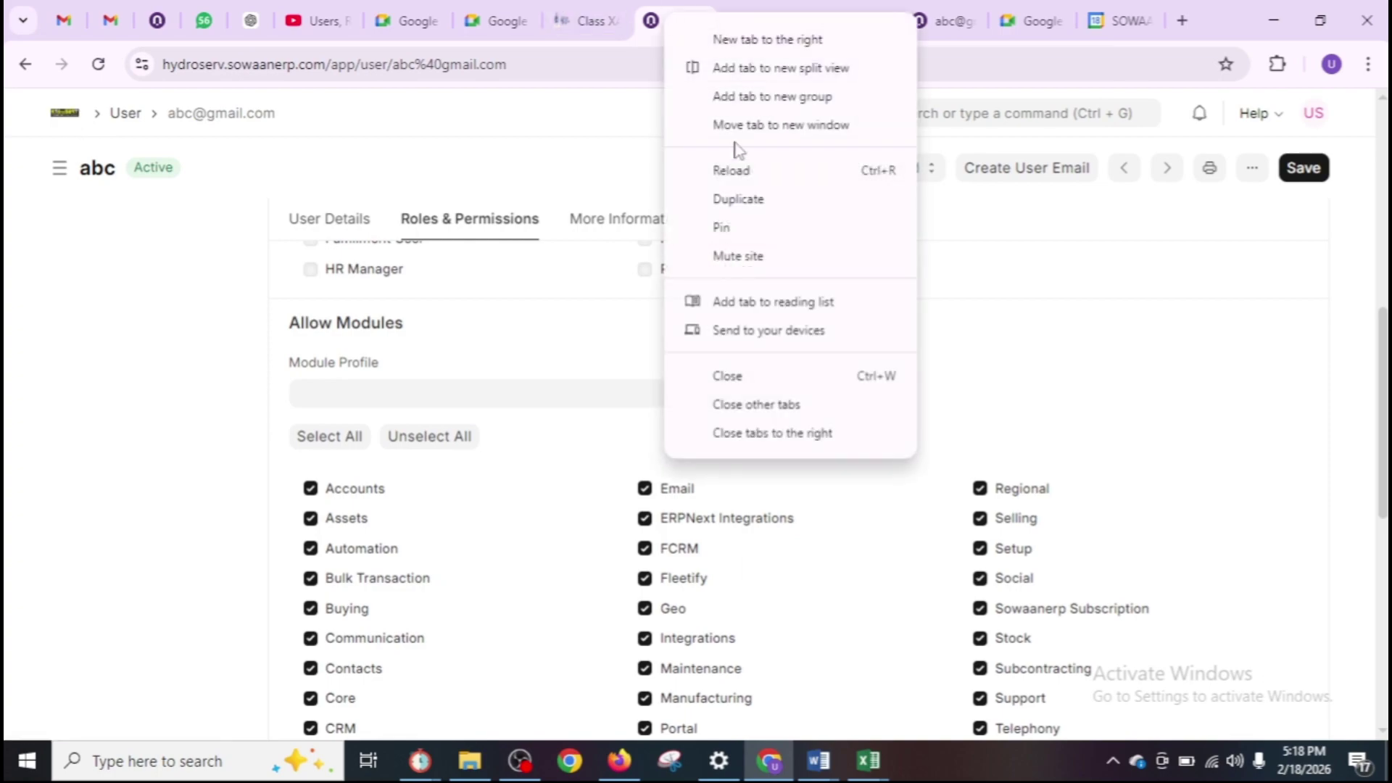
click(756, 199)
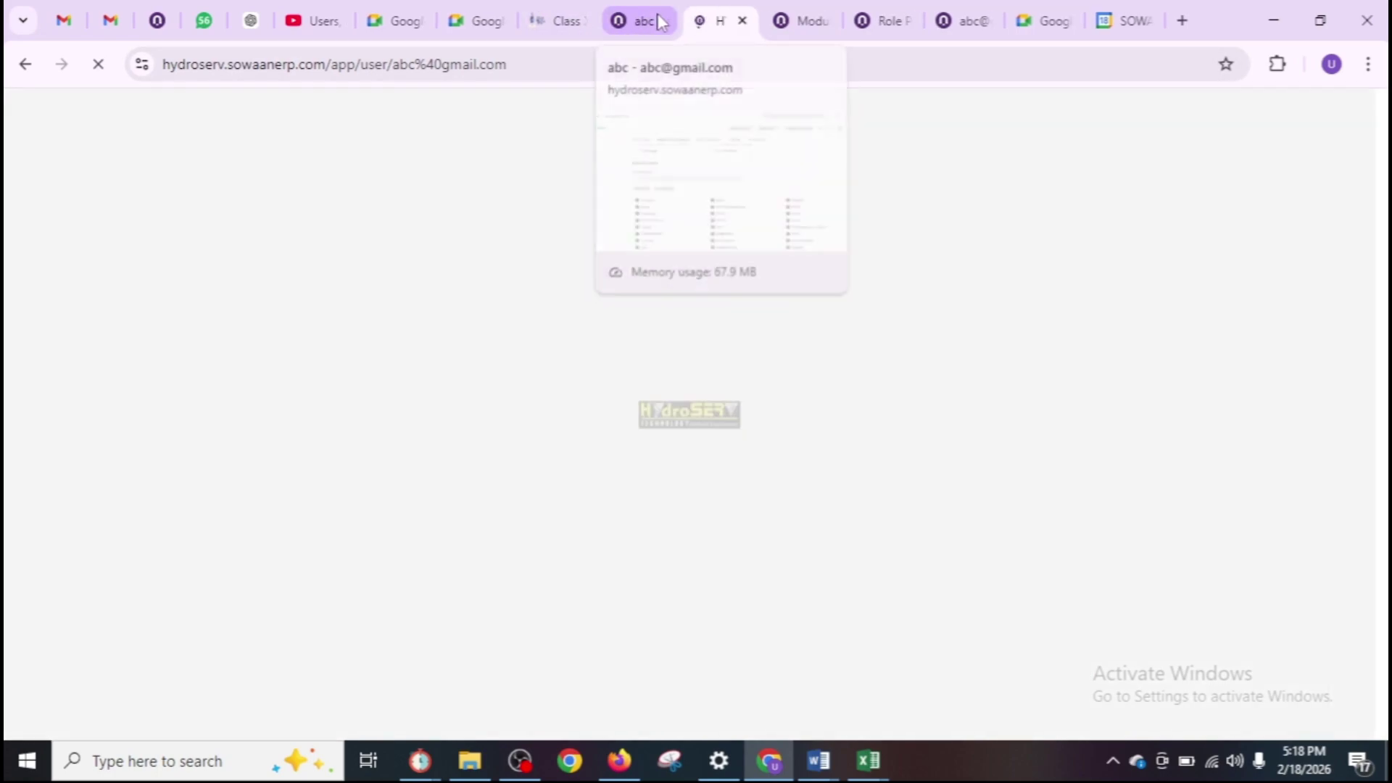
click(659, 21)
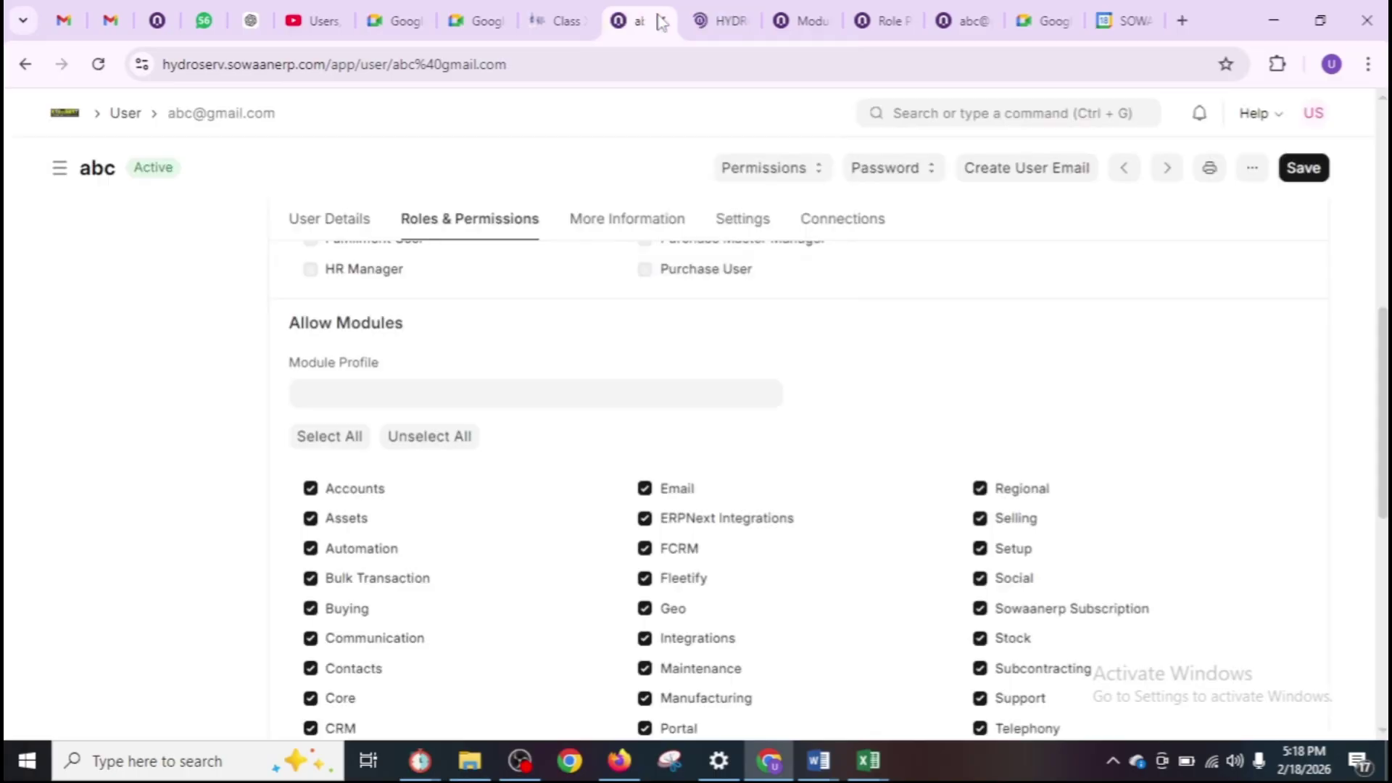
click(67, 116)
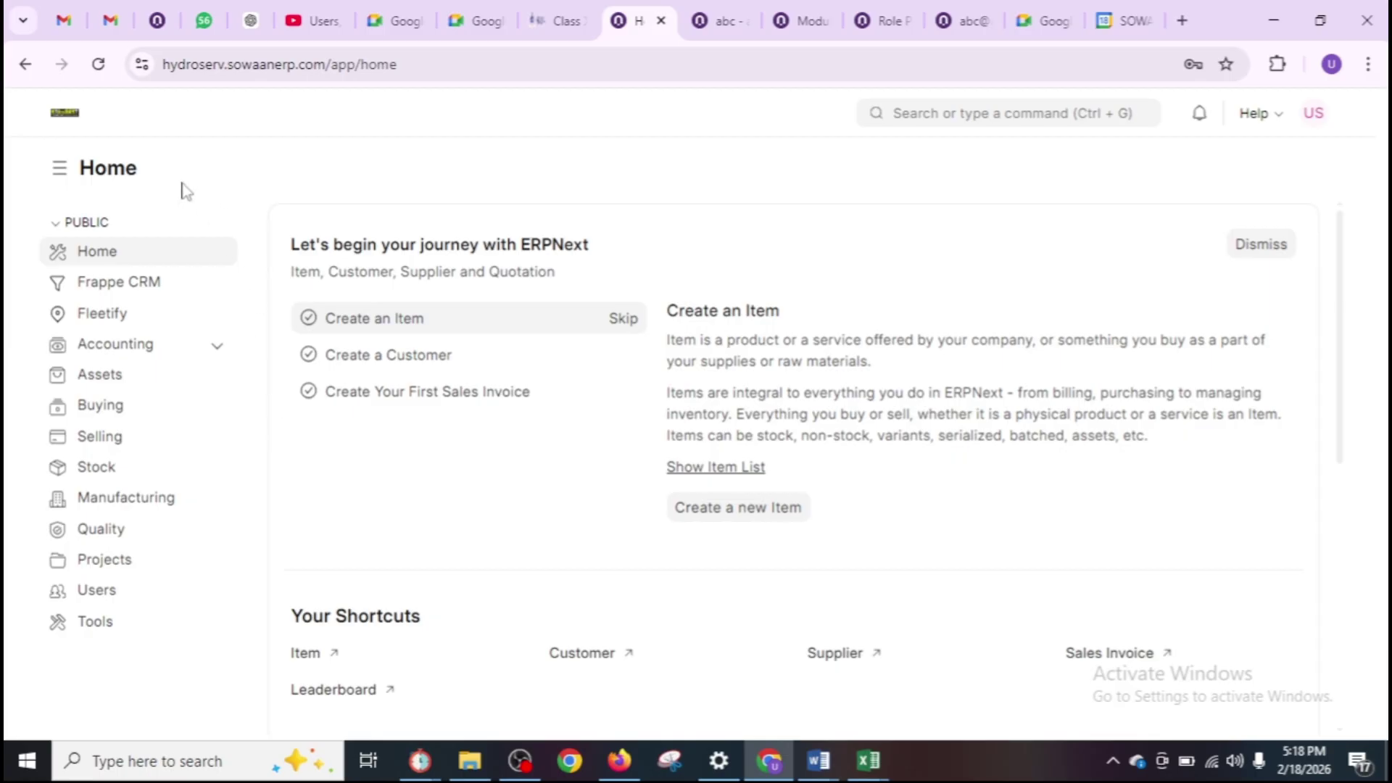
In the duplicated tab, exclude Accounts from the abc user's allowed modules, review the roles and save the record.
click(725, 20)
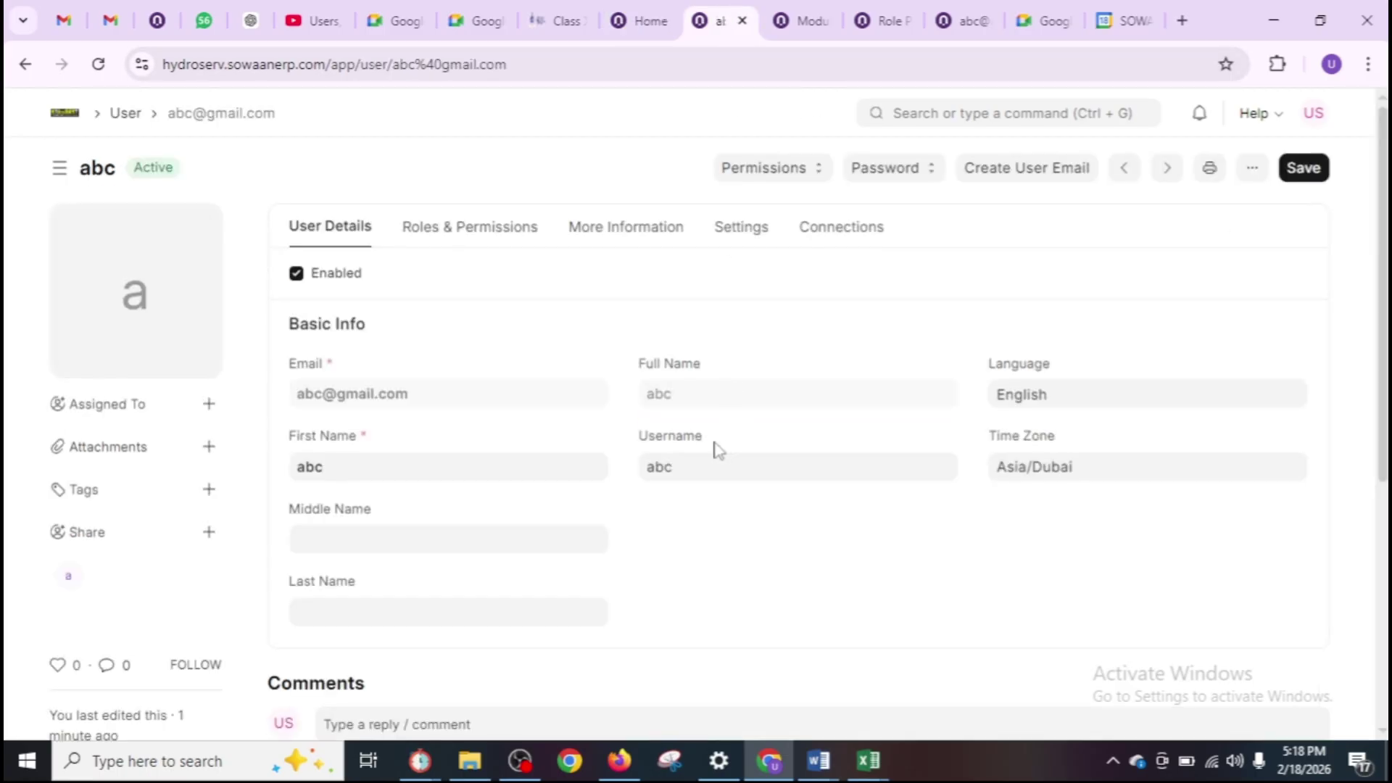
click(478, 238)
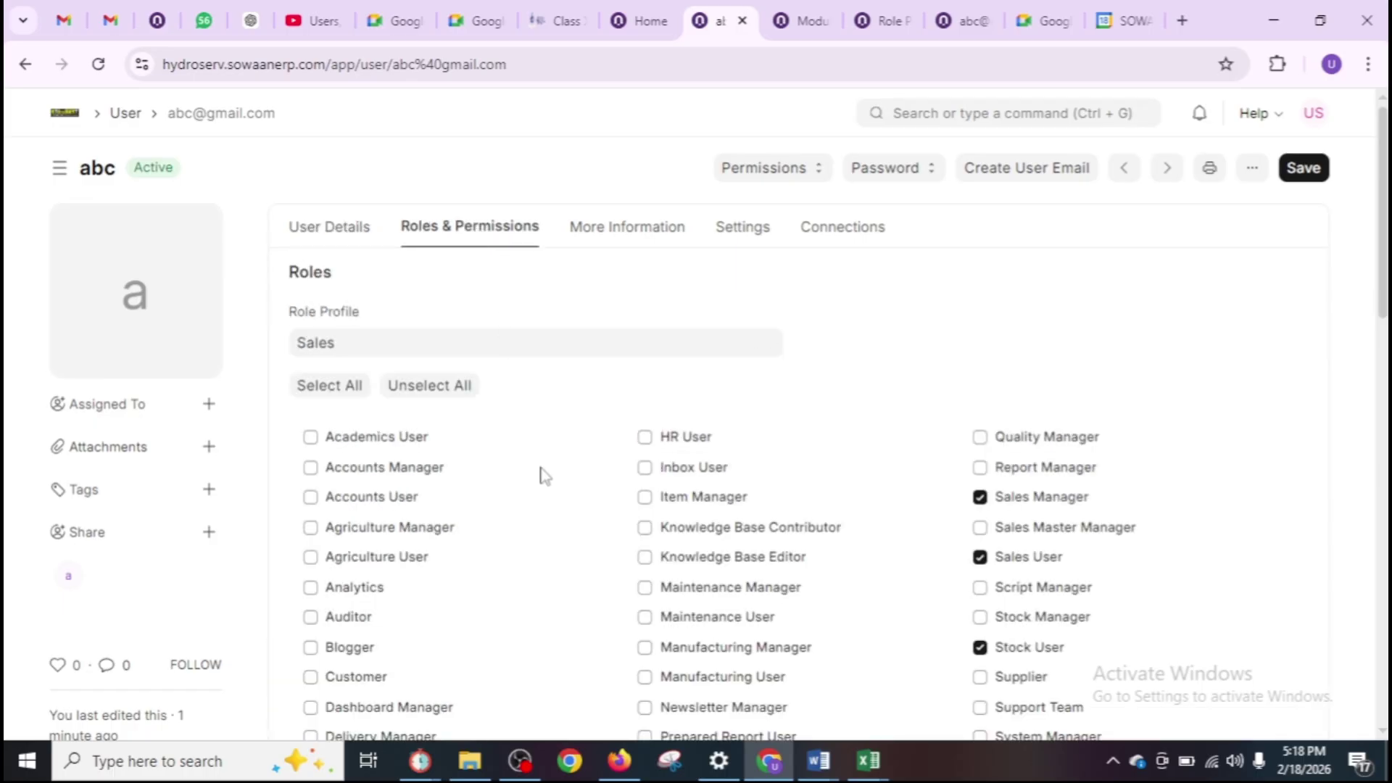
scroll(576, 500, down, 3)
scroll(576, 500, down, 6)
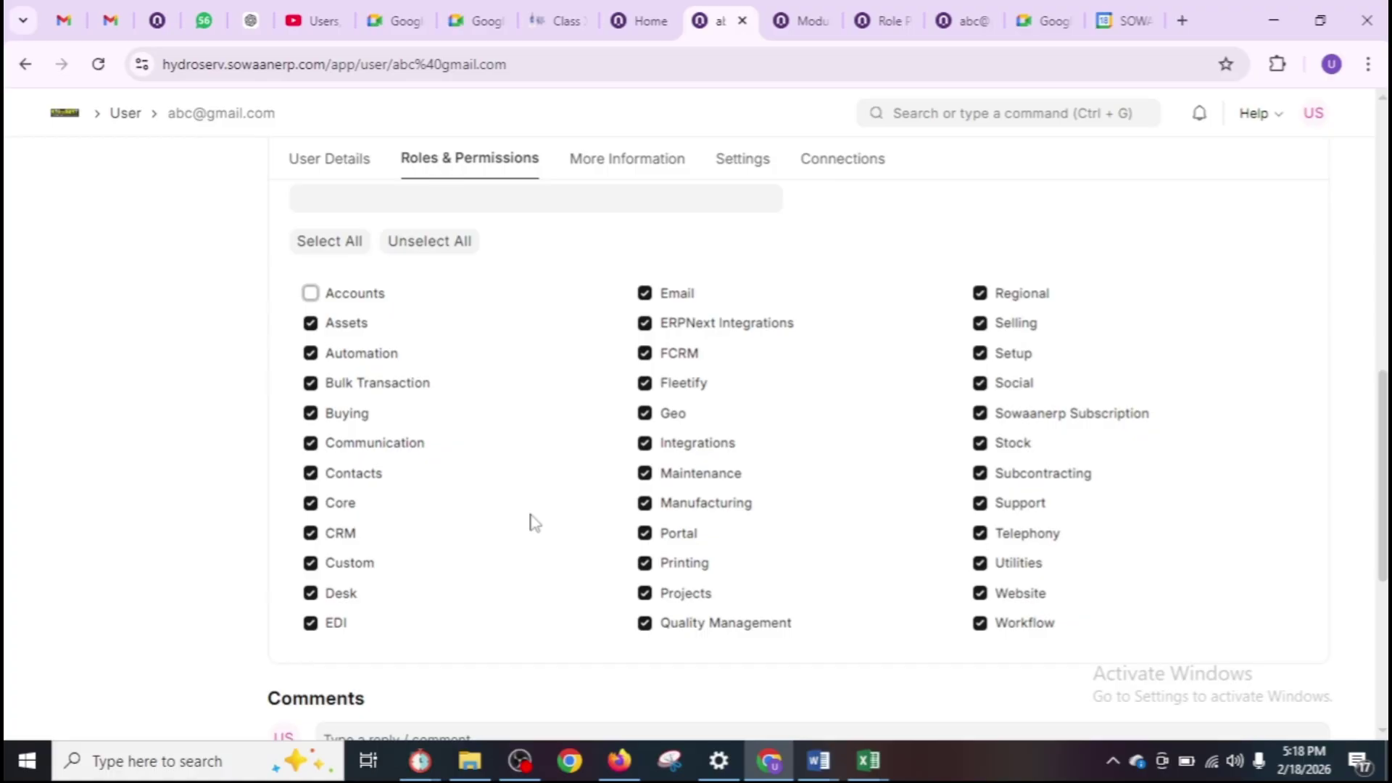
scroll(534, 522, up, 4)
scroll(534, 522, up, 5)
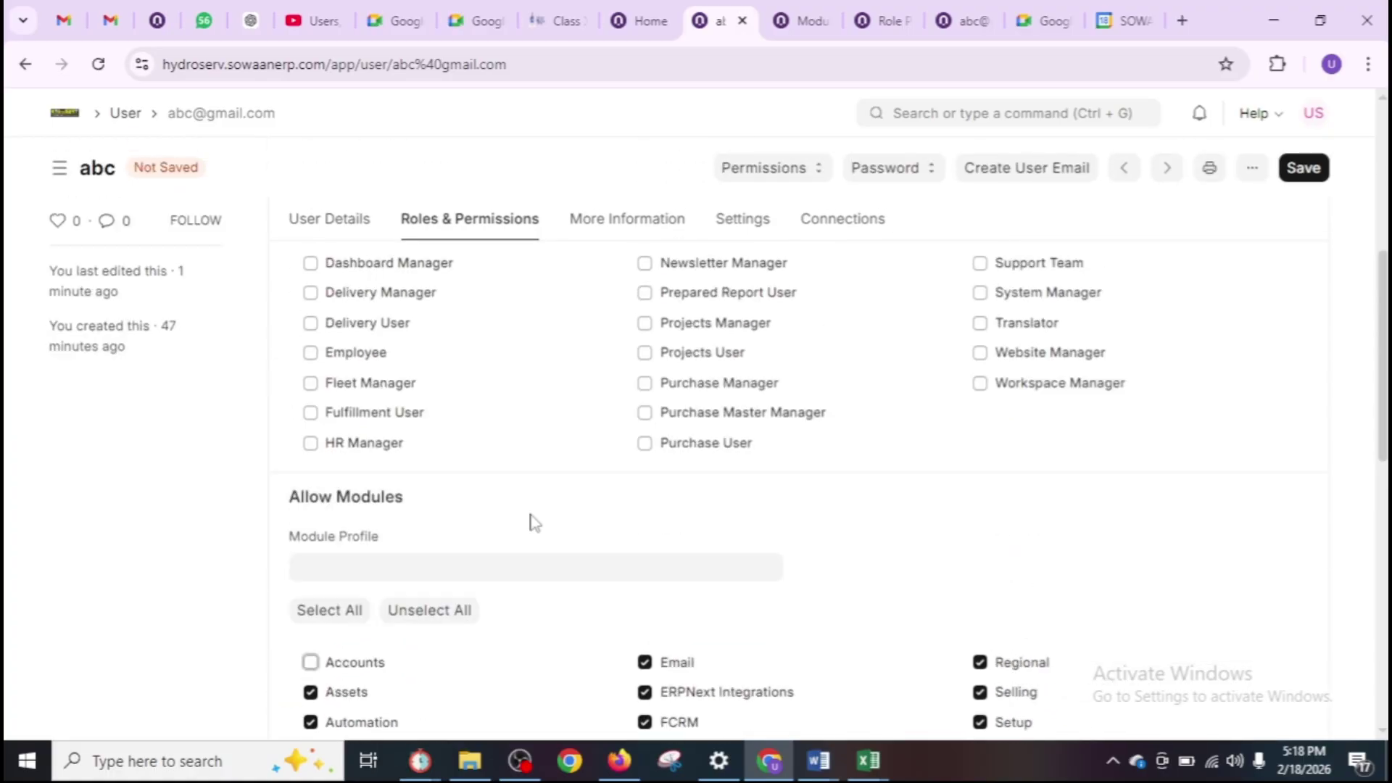
scroll(534, 522, down, 10)
scroll(534, 522, up, 4)
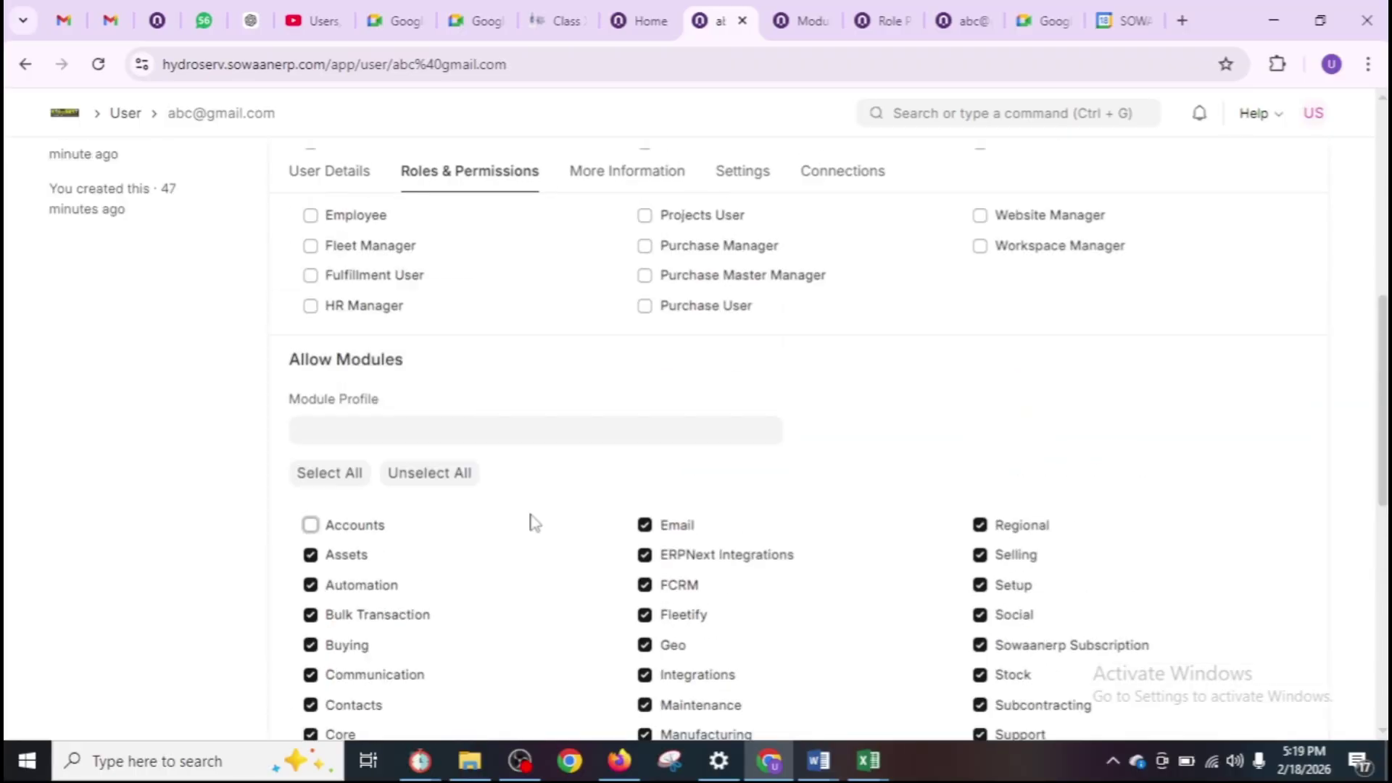
scroll(884, 503, up, 10)
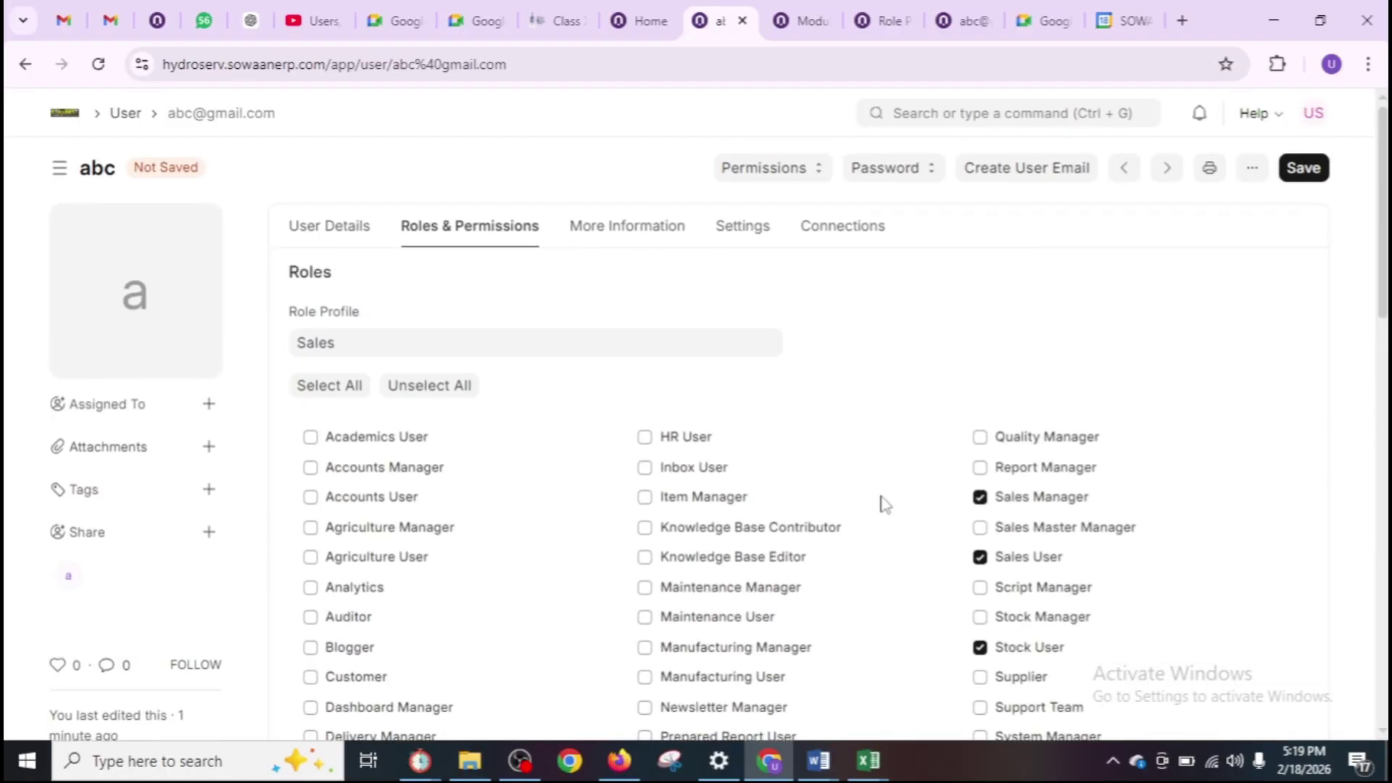
click(1313, 176)
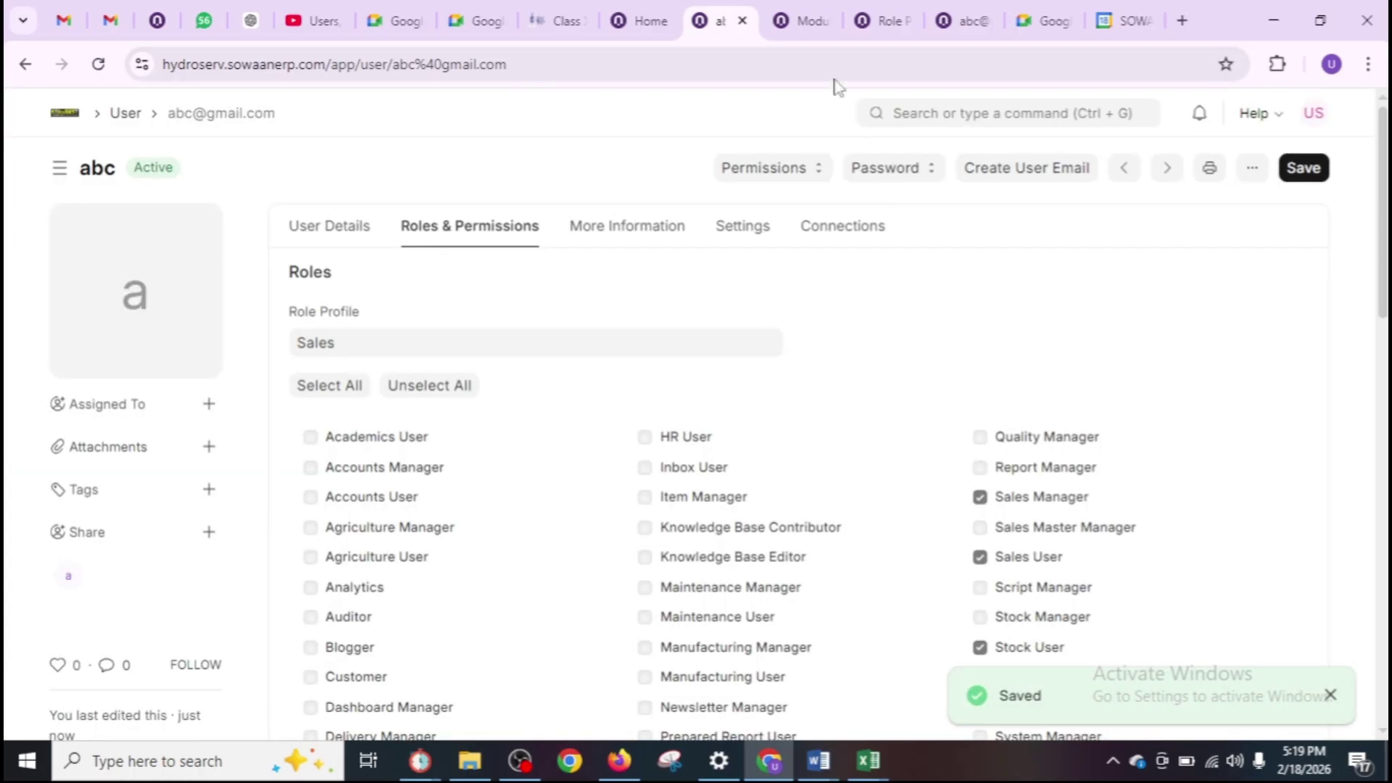
Create and save a module profile named "master modular profile" with all modules selected.
click(815, 23)
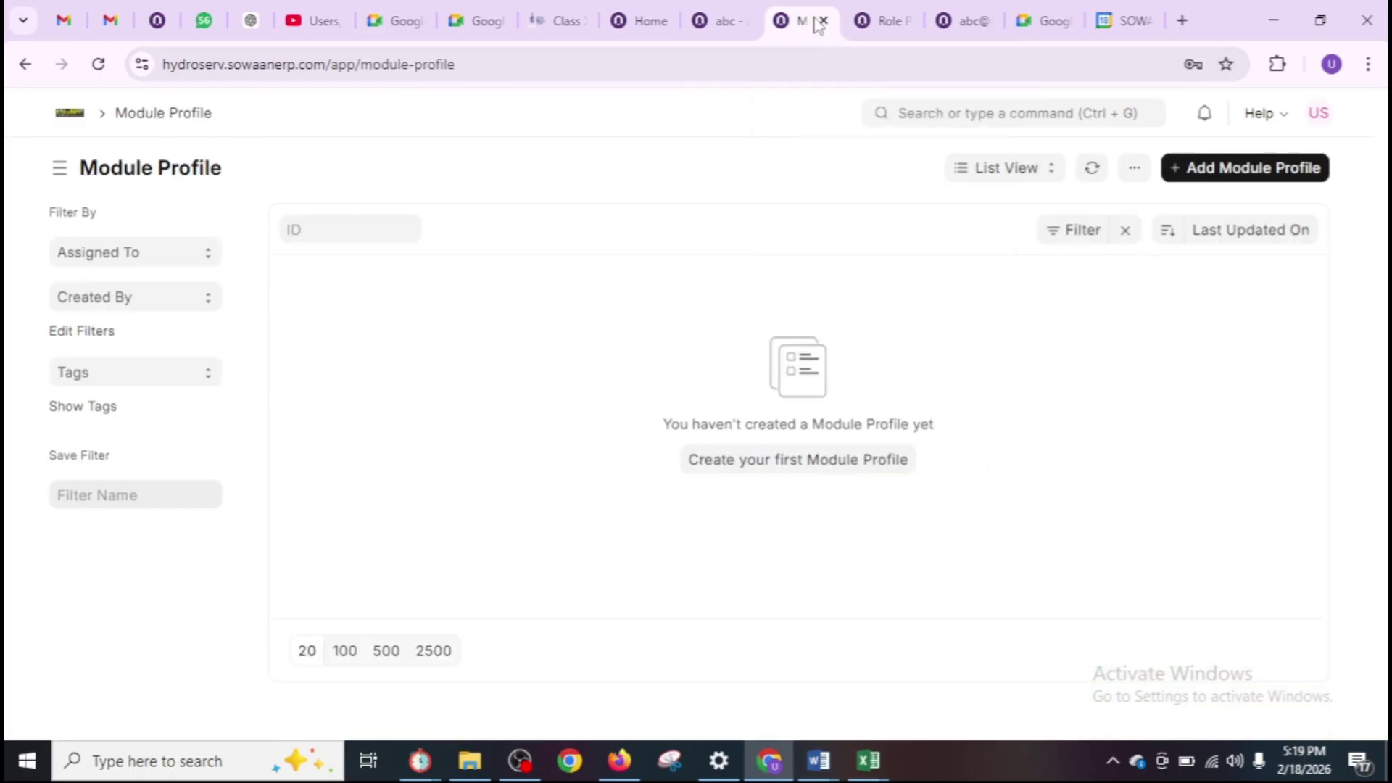
click(1261, 169)
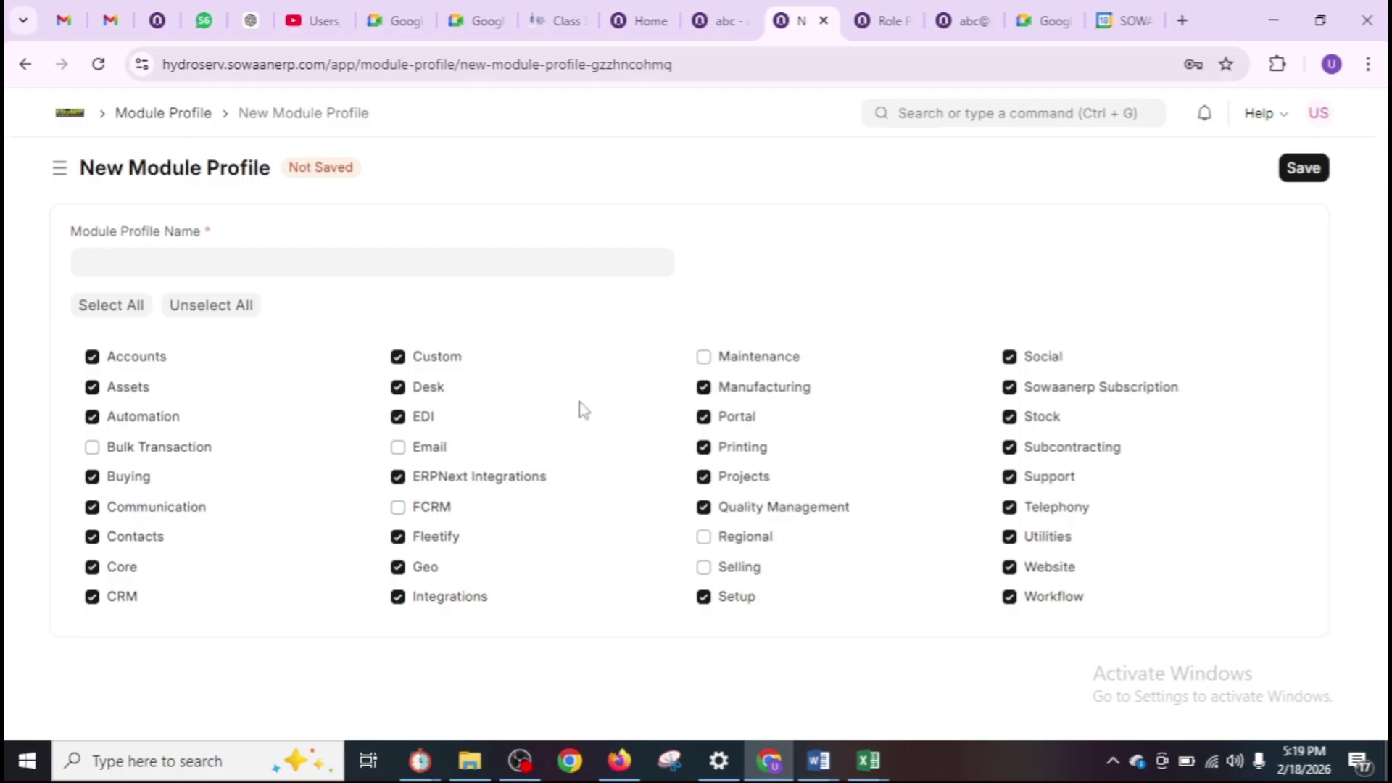
click(111, 305)
click(124, 255)
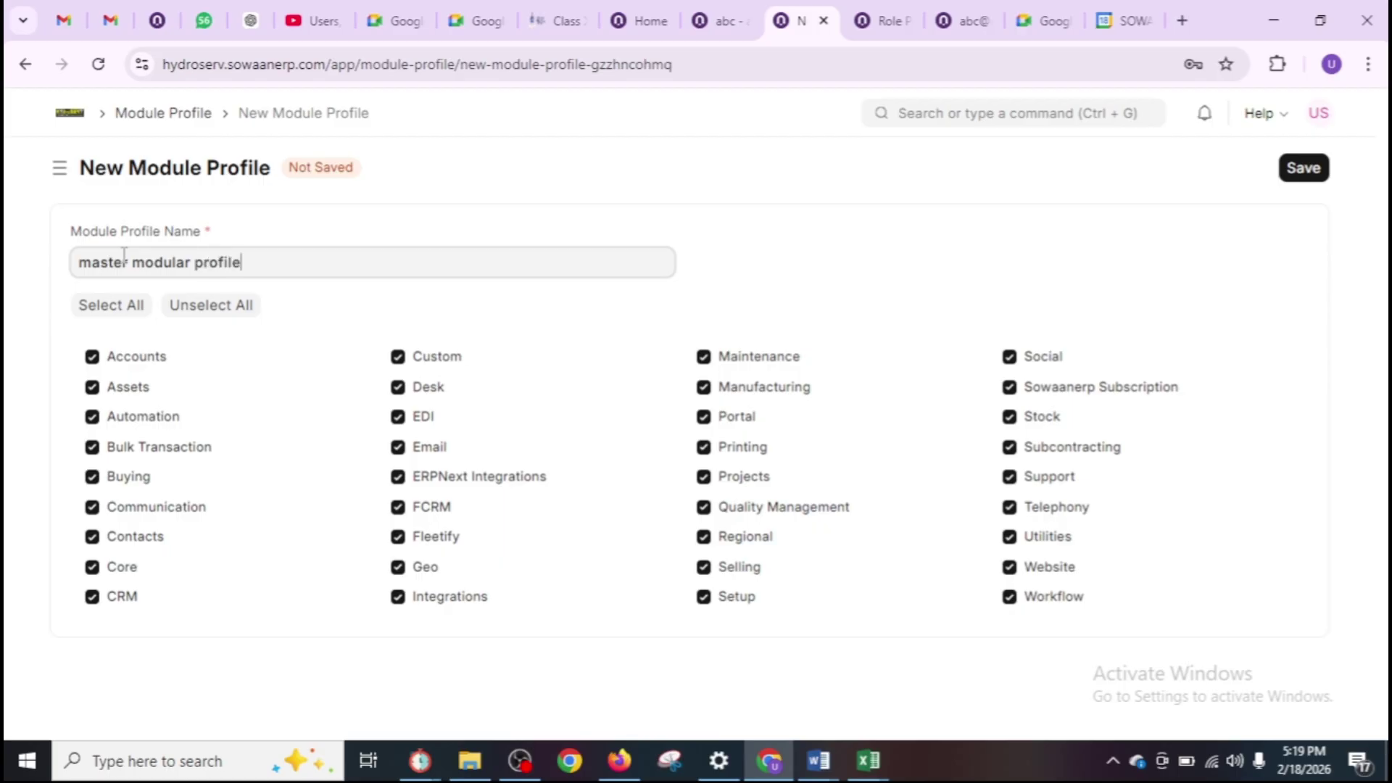
click(1299, 172)
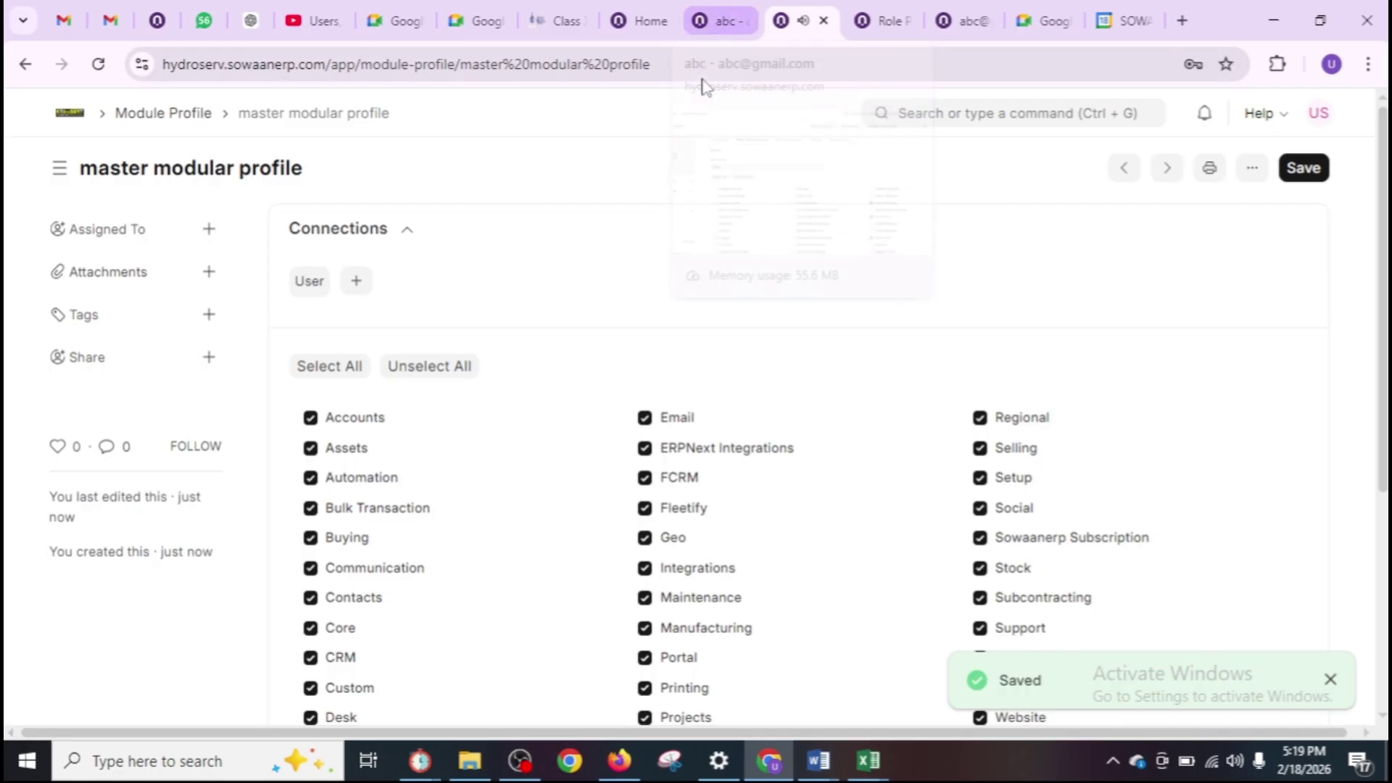
Assign "master modular profile" as the abc user's module profile under Allow Modules.
click(730, 22)
scroll(685, 456, down, 8)
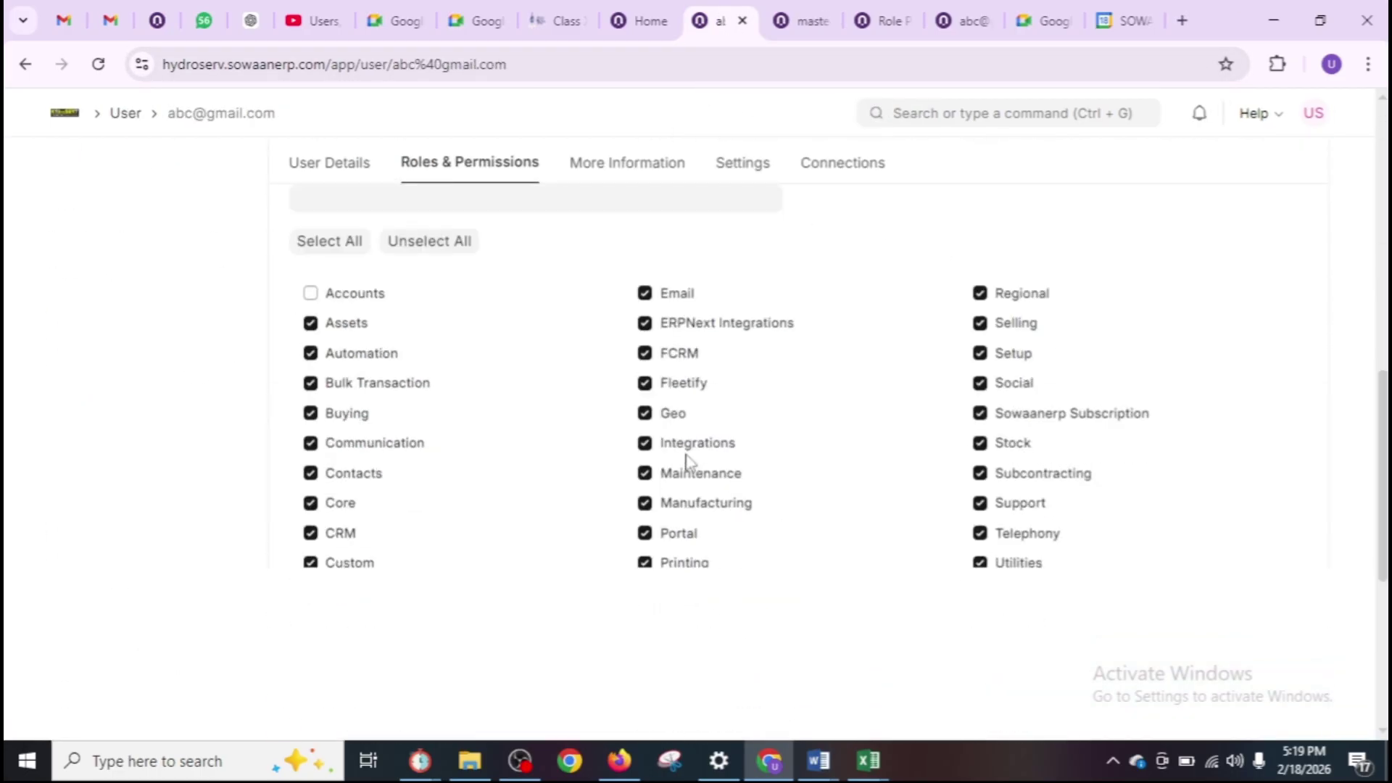
click(385, 200)
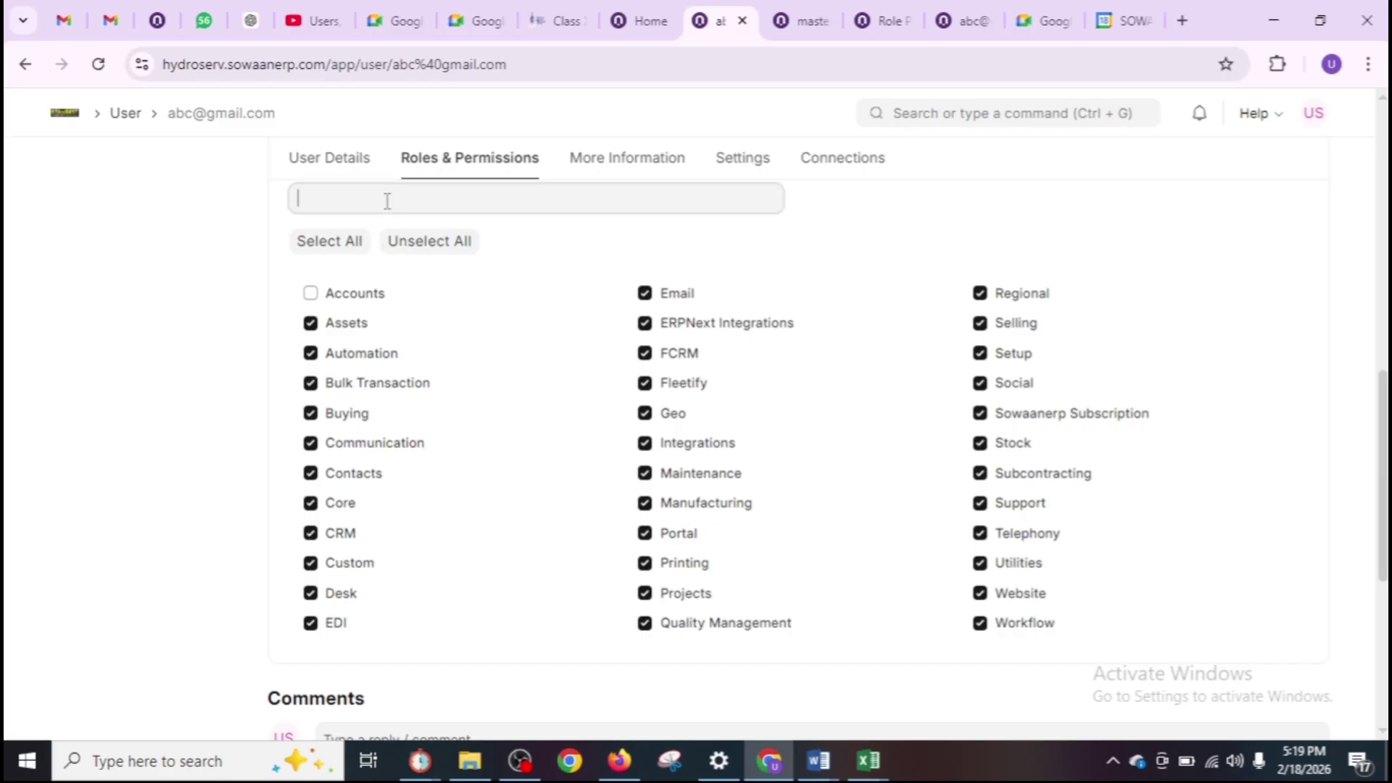
click(394, 232)
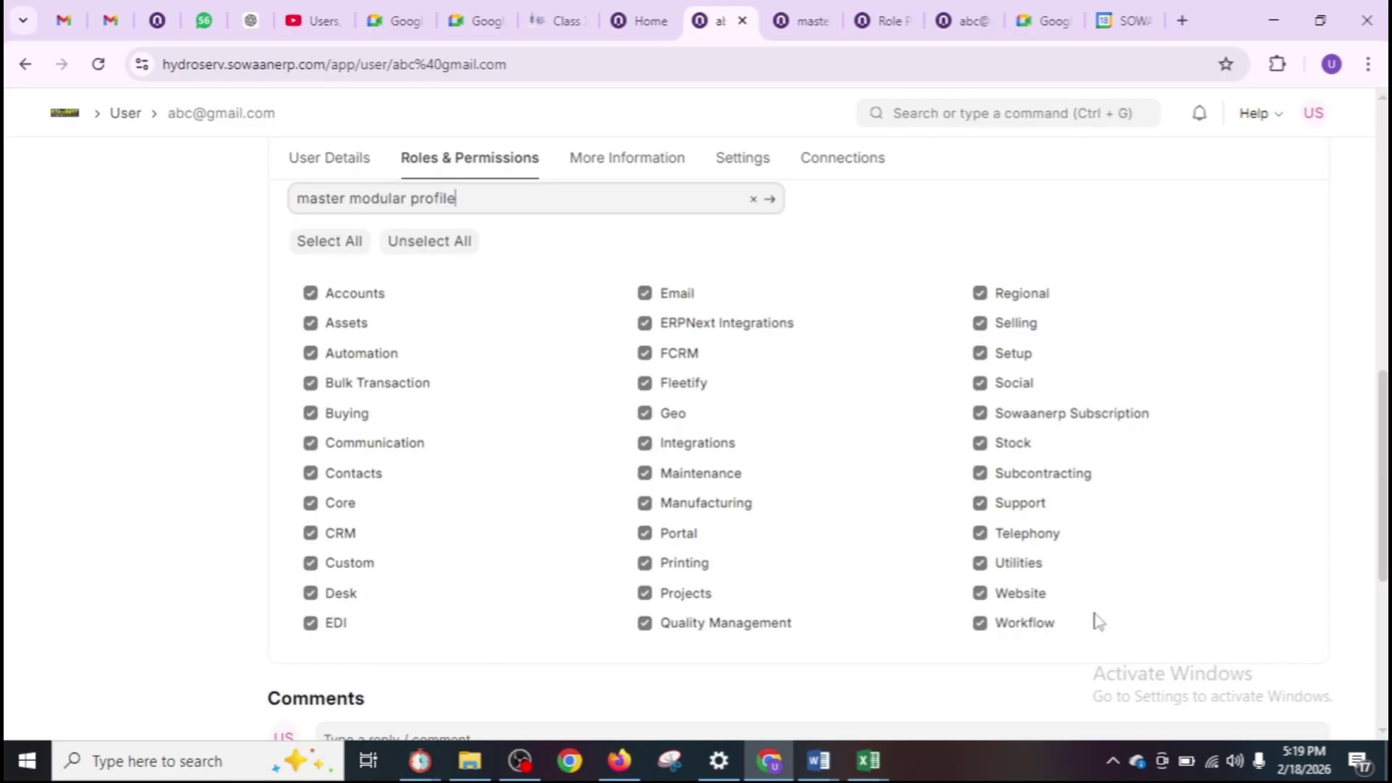
Start a new module profile named "sales level modular profile" and deselect all of its modules.
scroll(529, 476, up, 3)
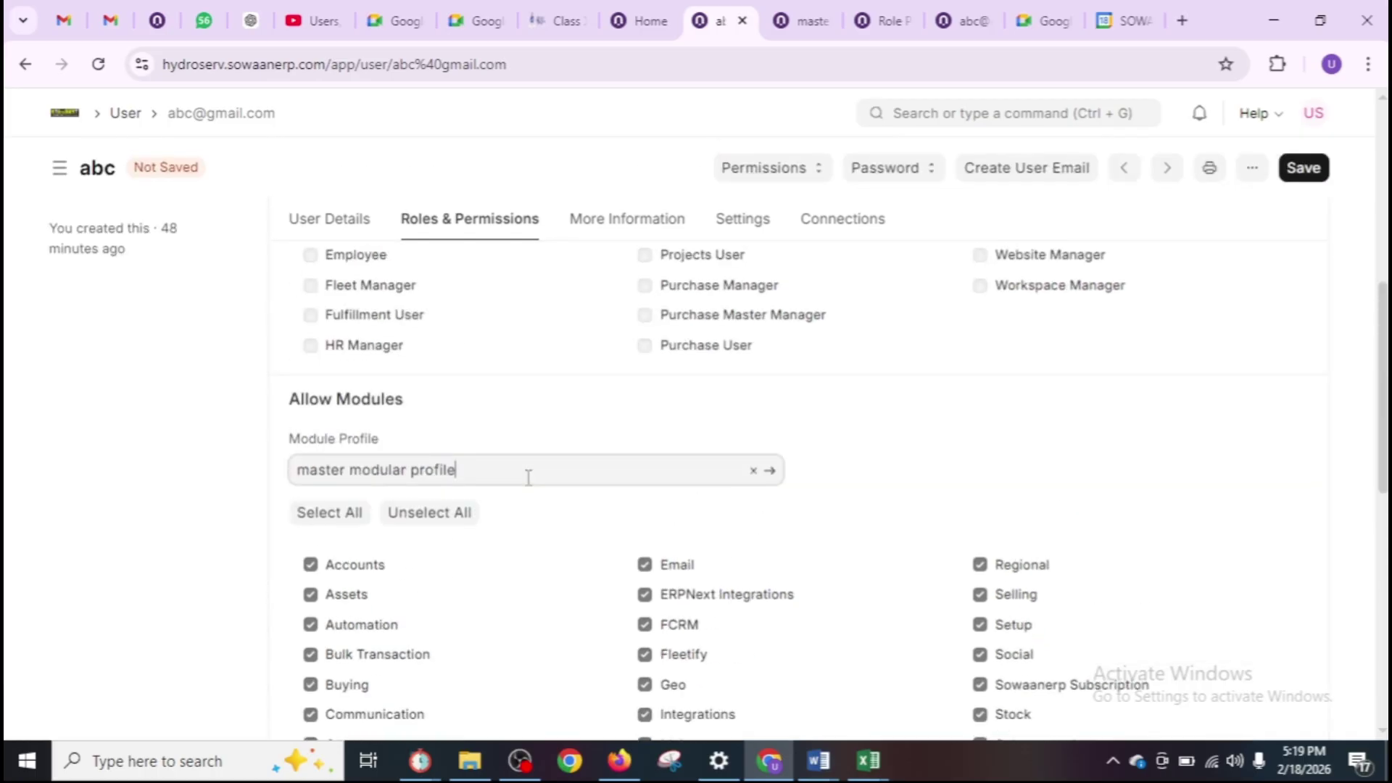
click(810, 21)
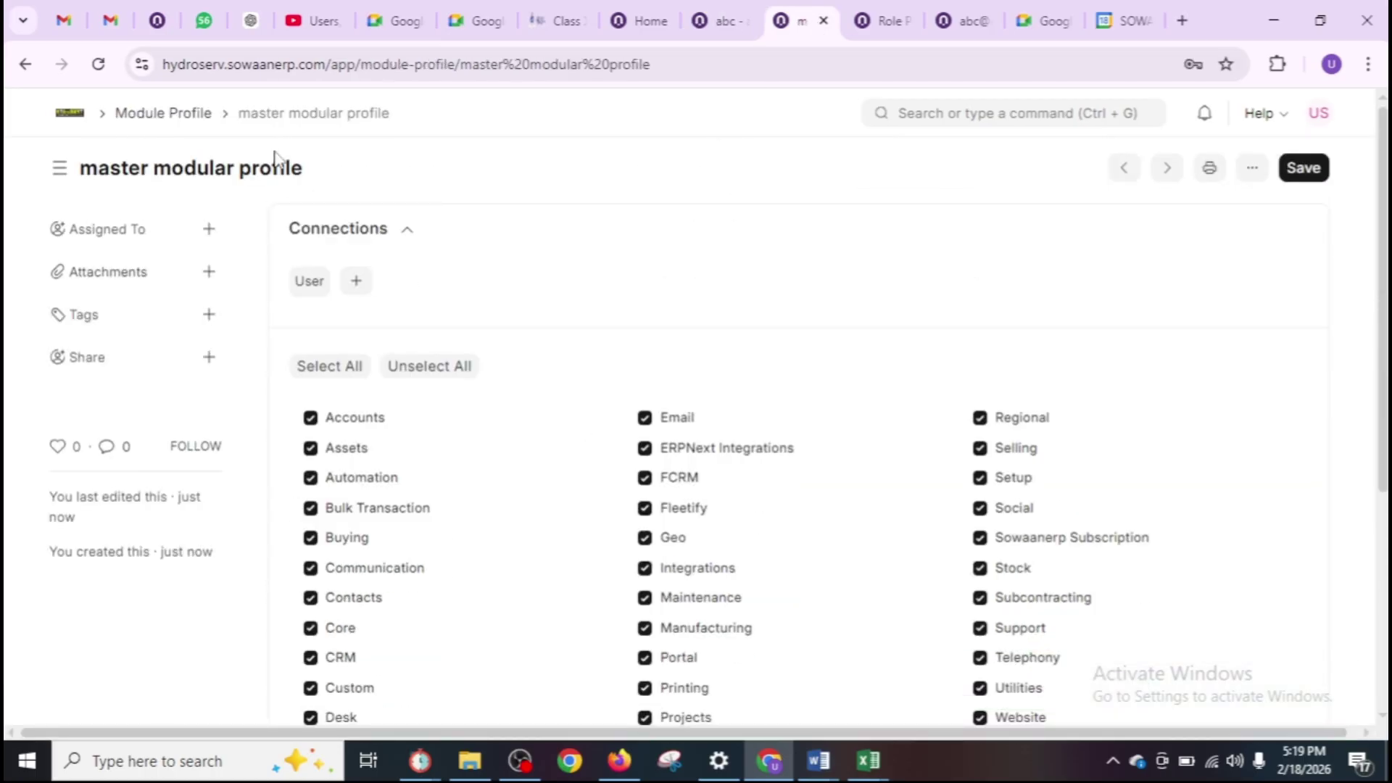
click(176, 116)
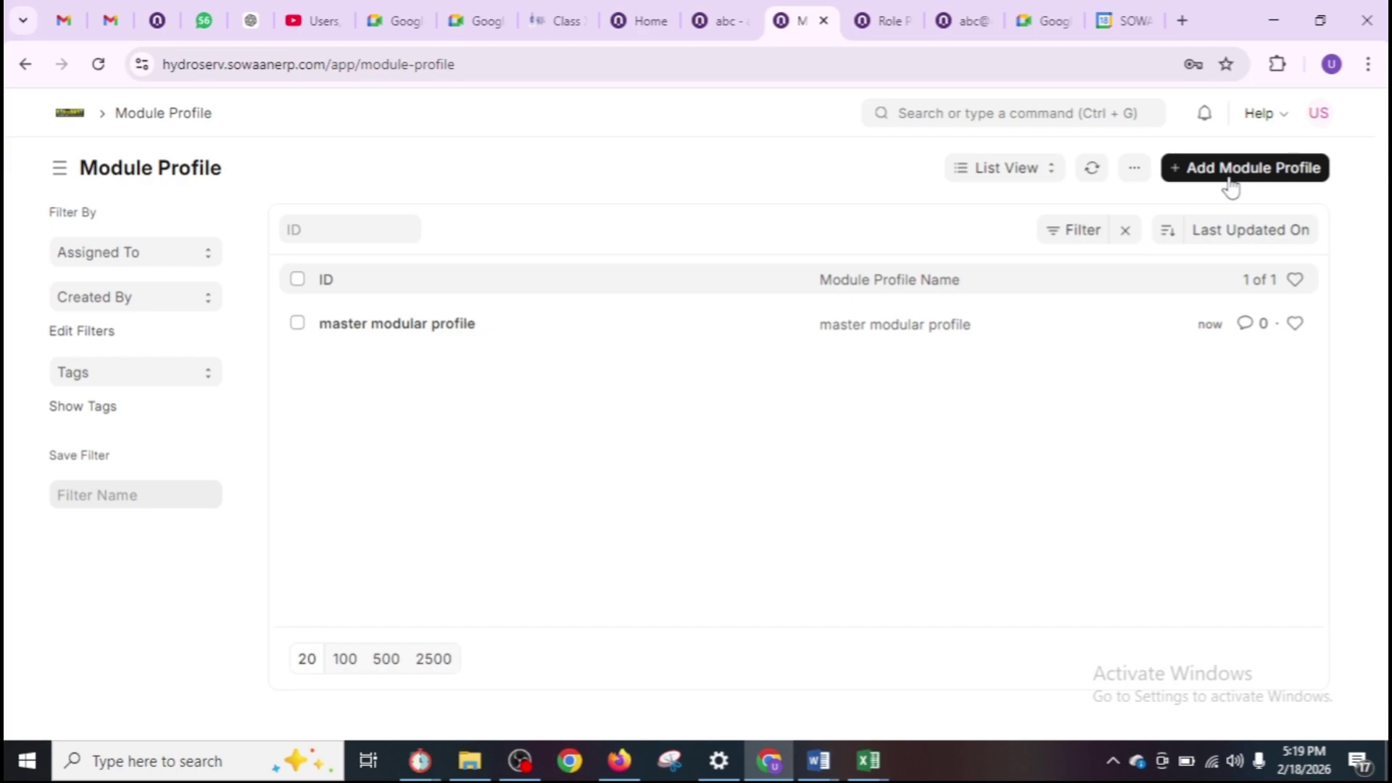
click(1230, 174)
click(398, 266)
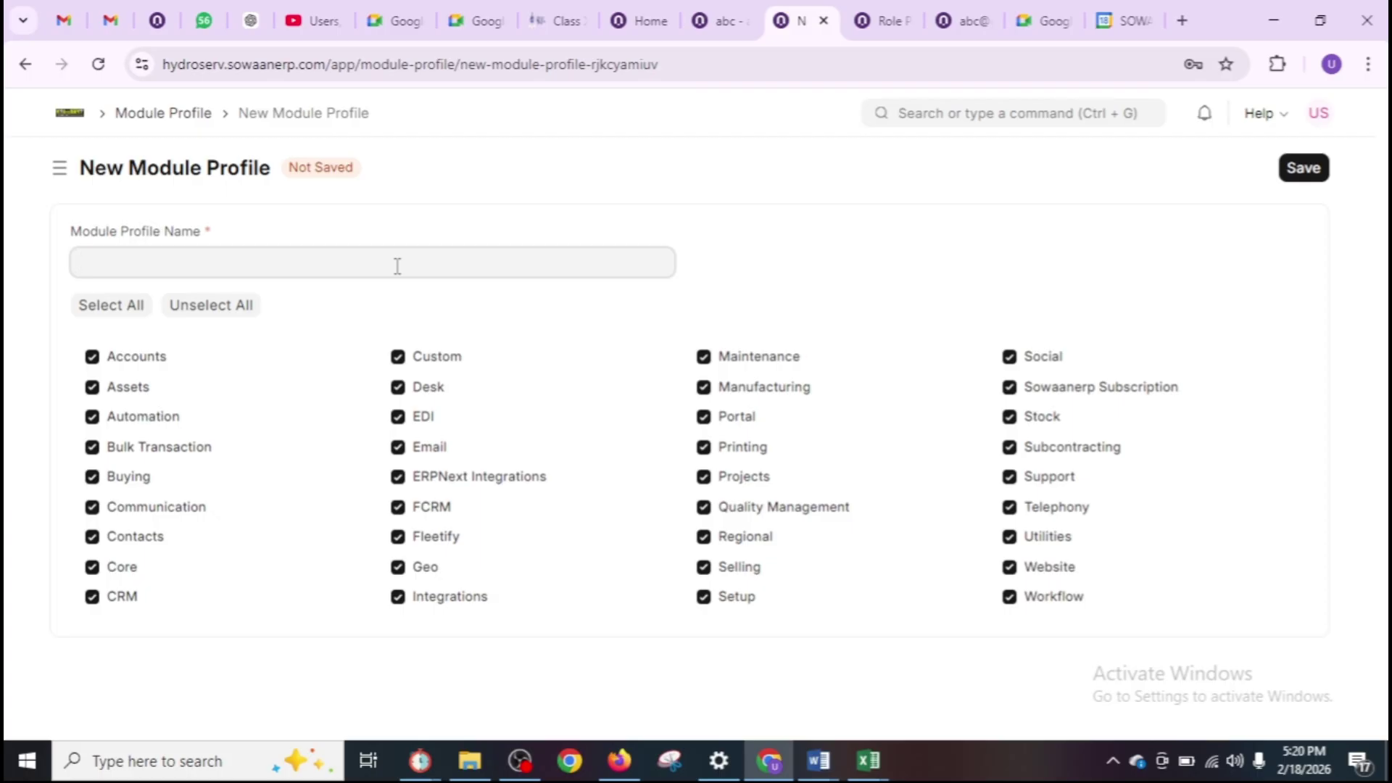
text(sales level modular profile)
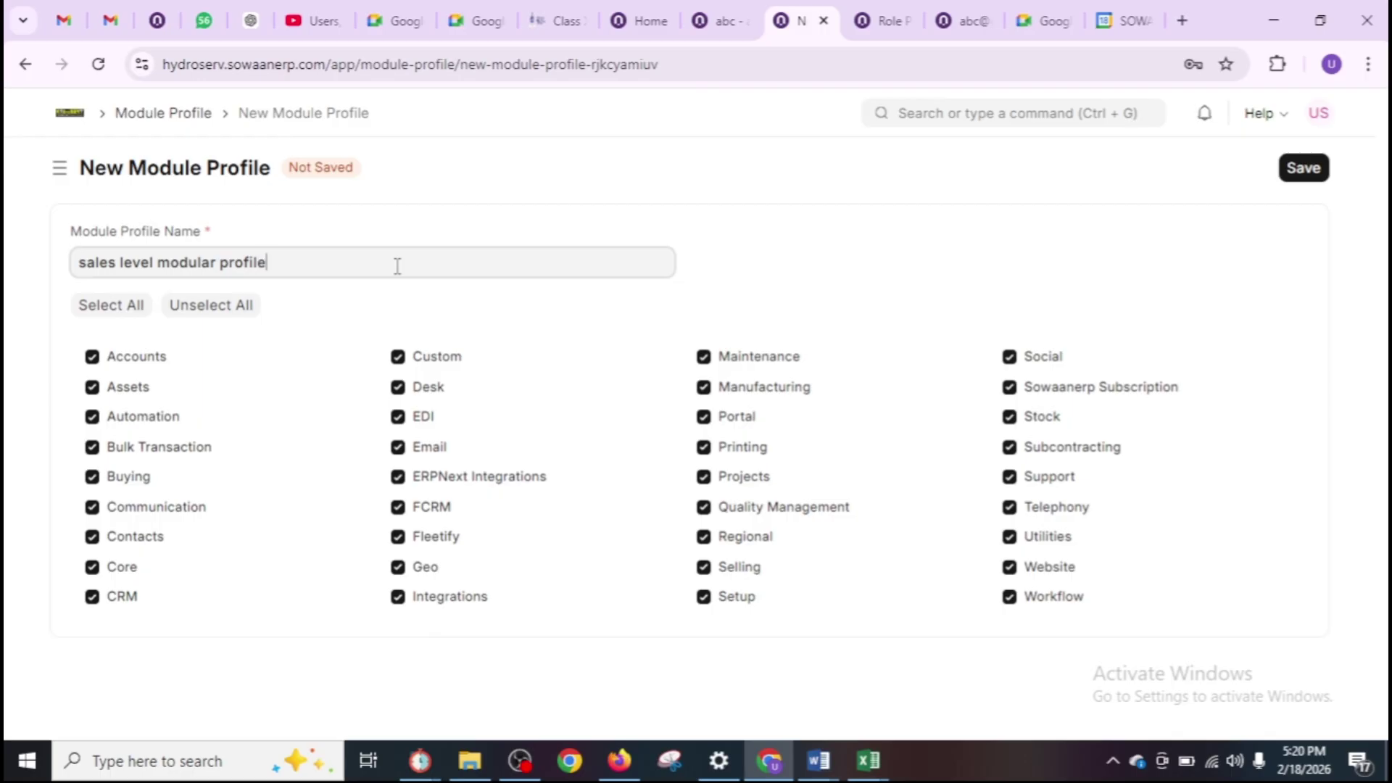
click(197, 317)
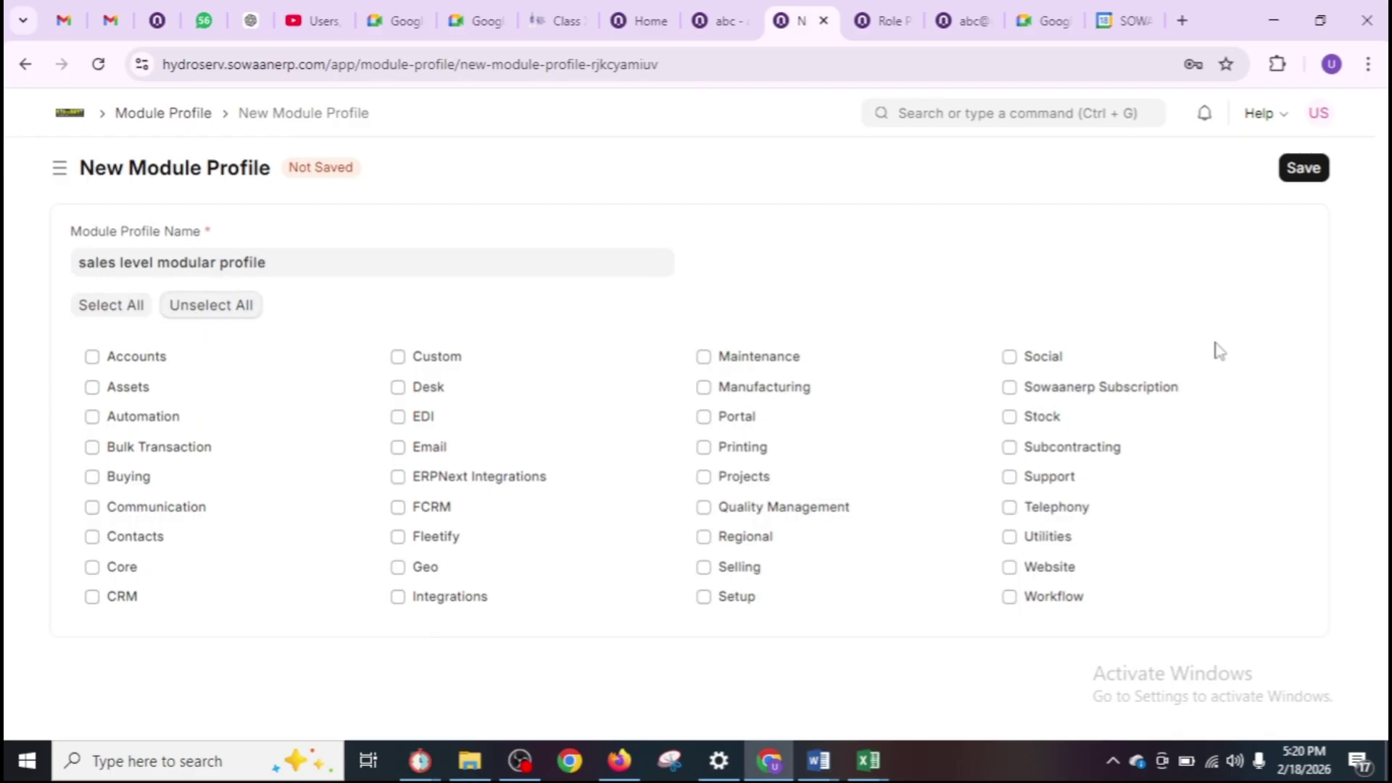
Allow only the Stock, Selling, Social, Assets and Email modules in the new profile and save it.
click(1011, 419)
click(704, 567)
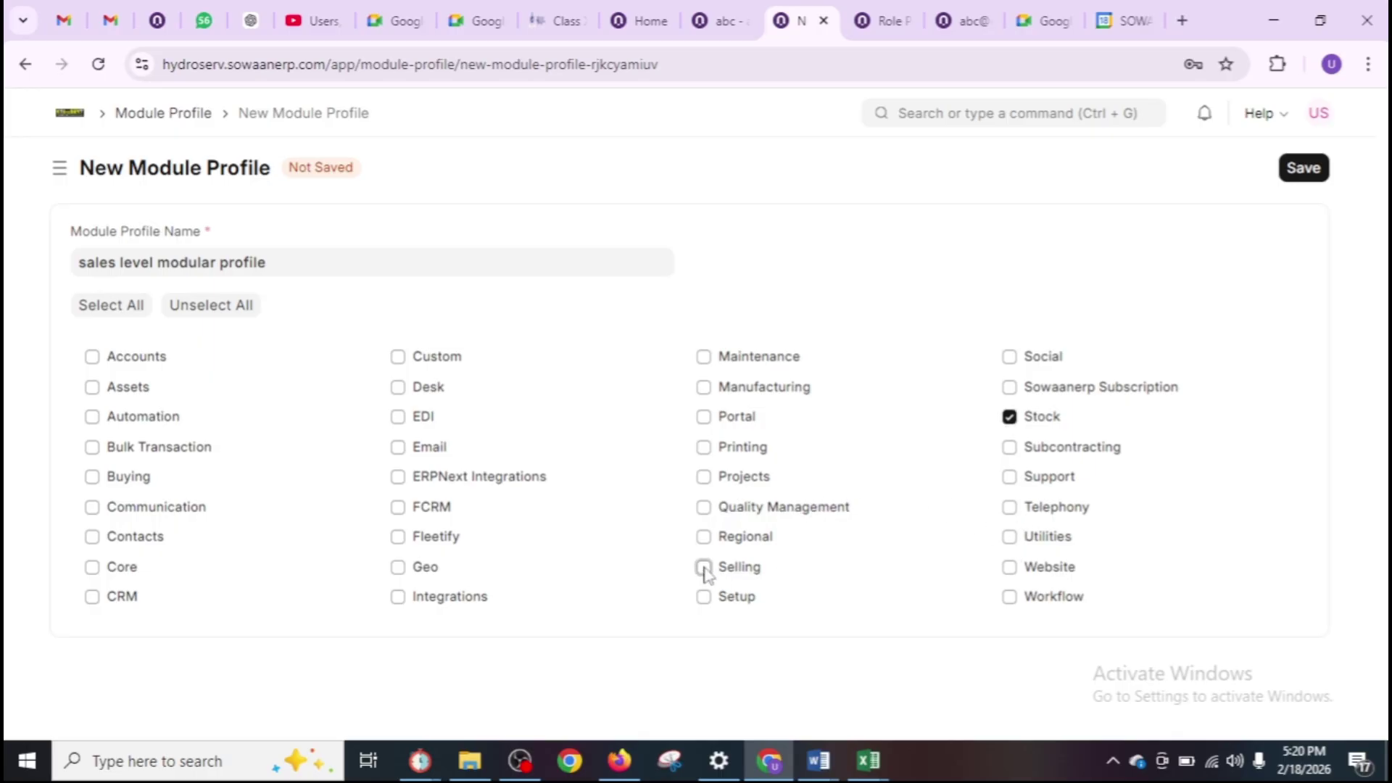
click(1009, 359)
click(92, 388)
click(400, 449)
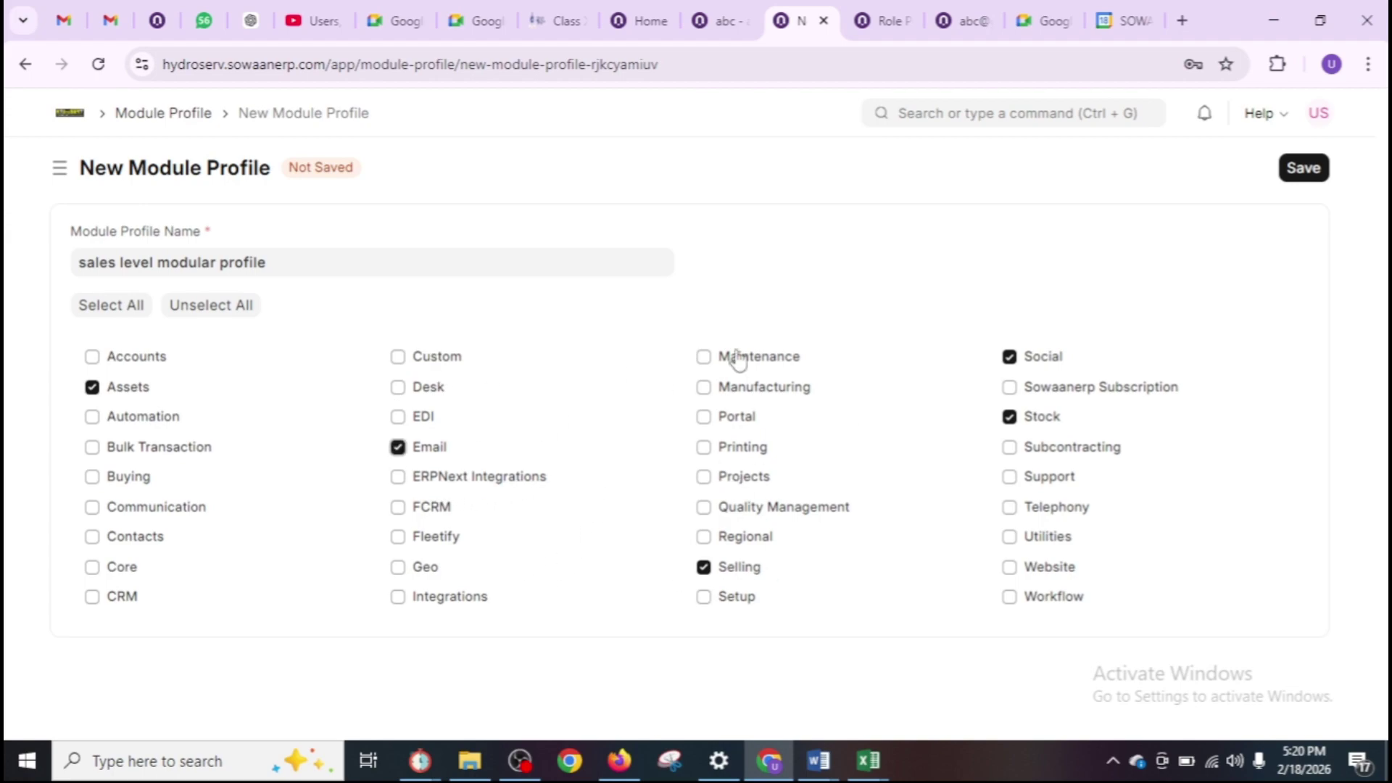
click(1305, 174)
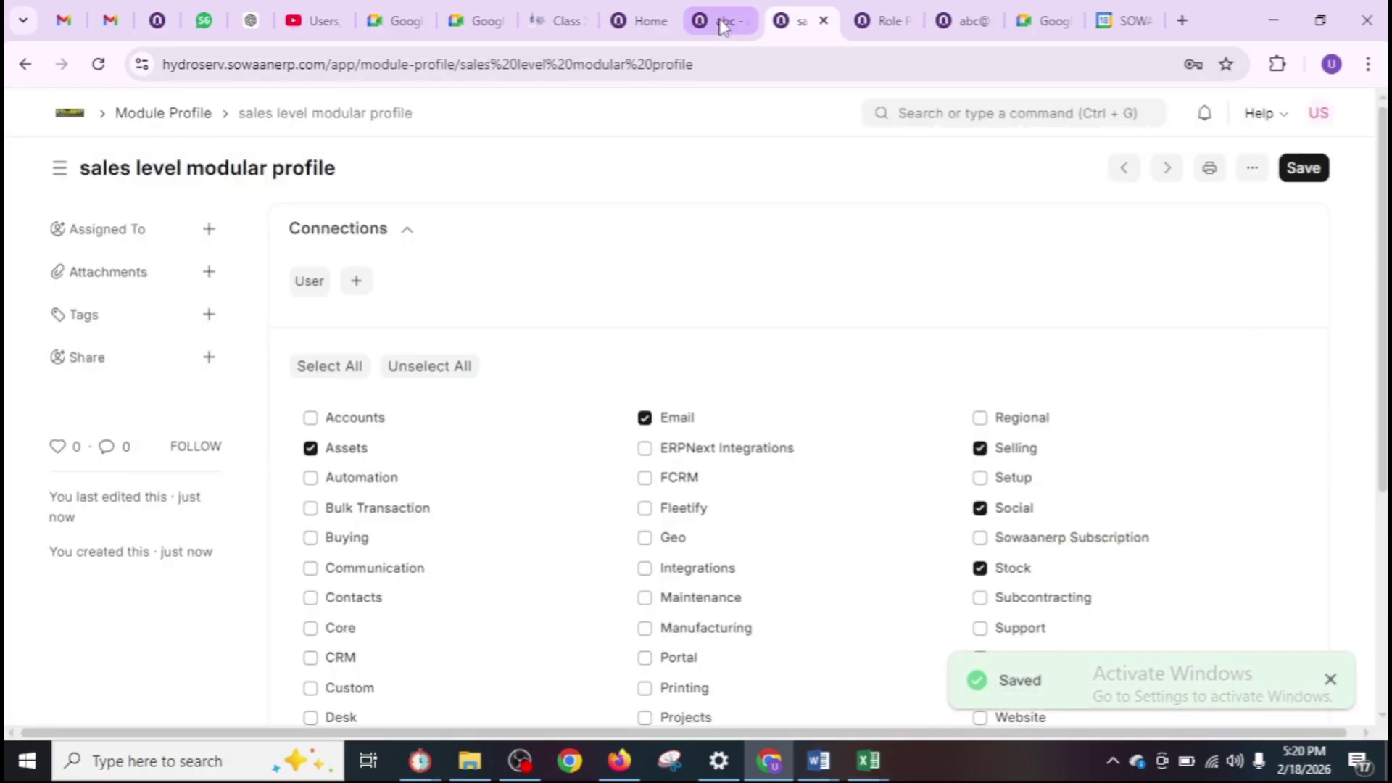
Change the abc user's module profile to "sales level modular profile", check the allowed modules and save the user.
click(725, 21)
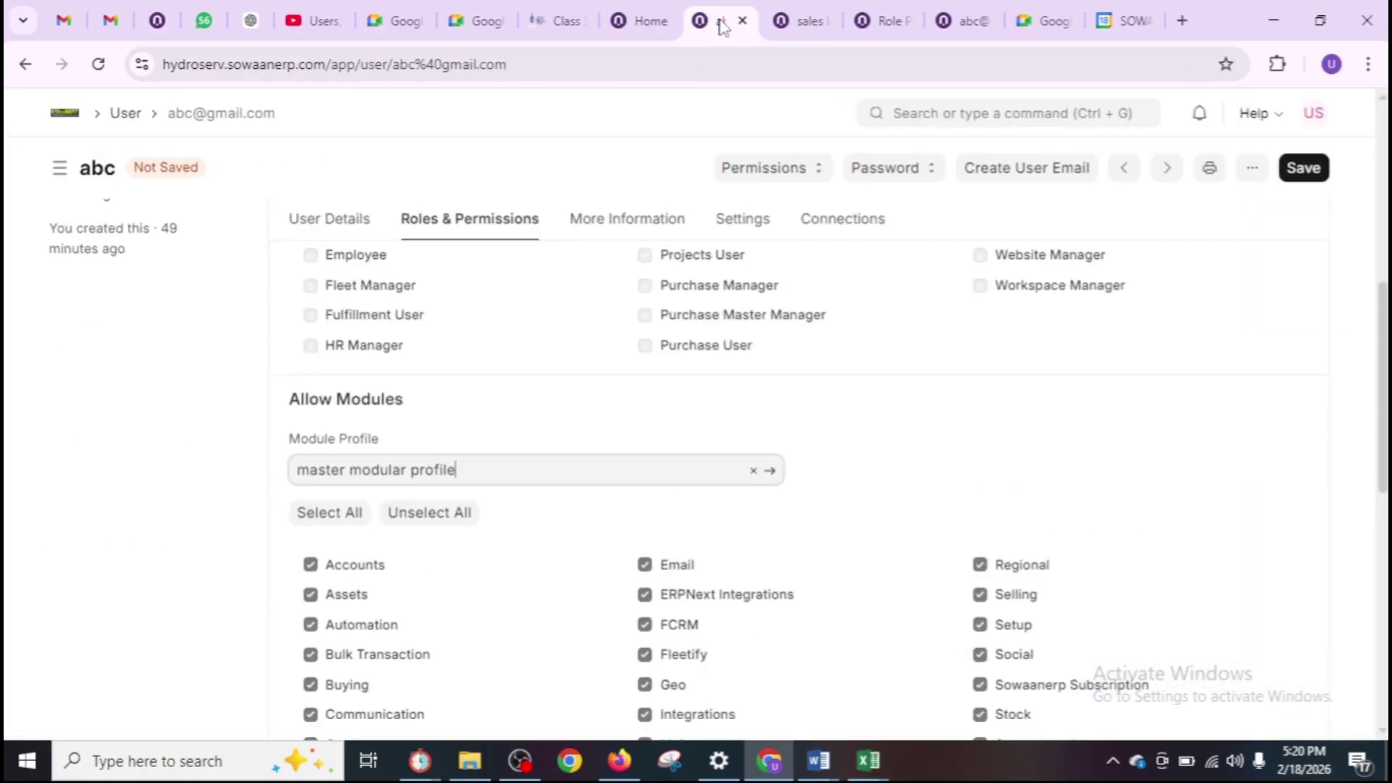
click(753, 470)
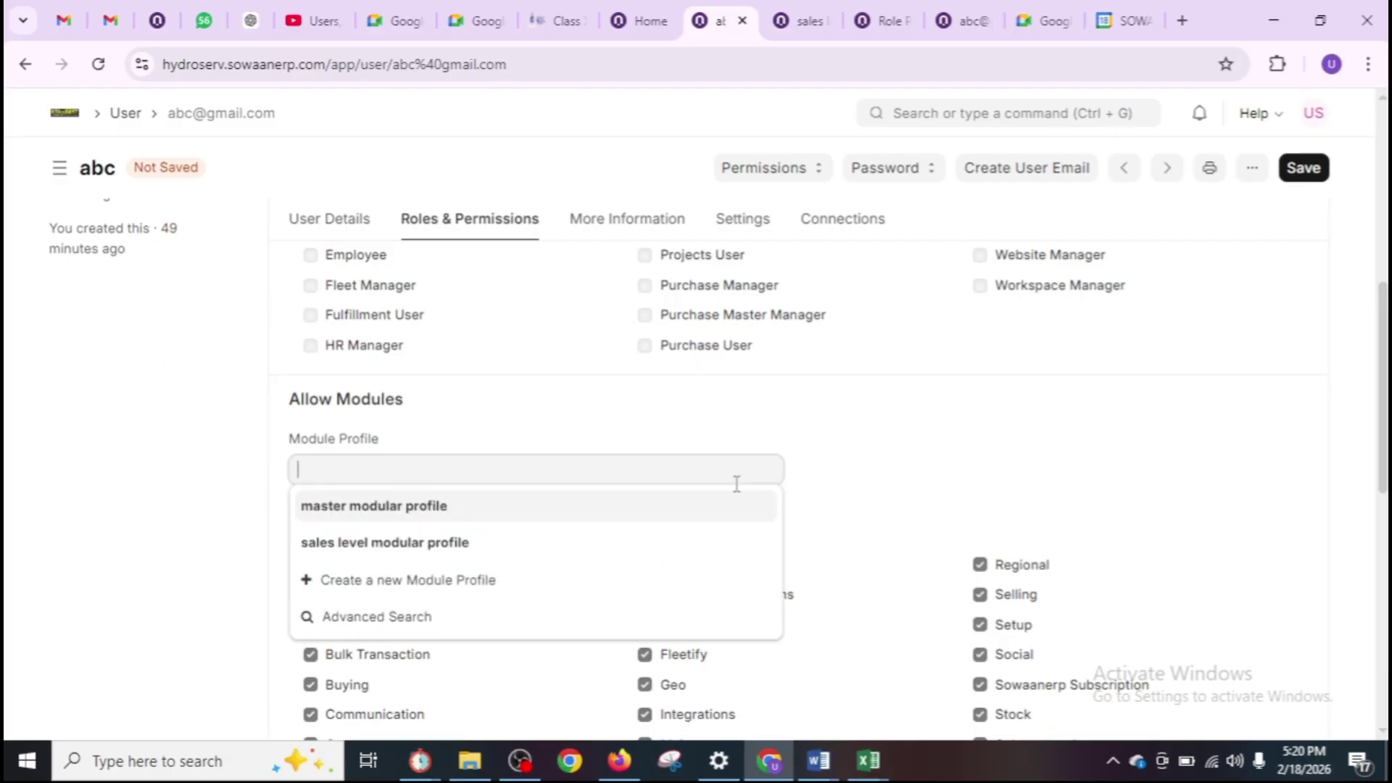
click(601, 548)
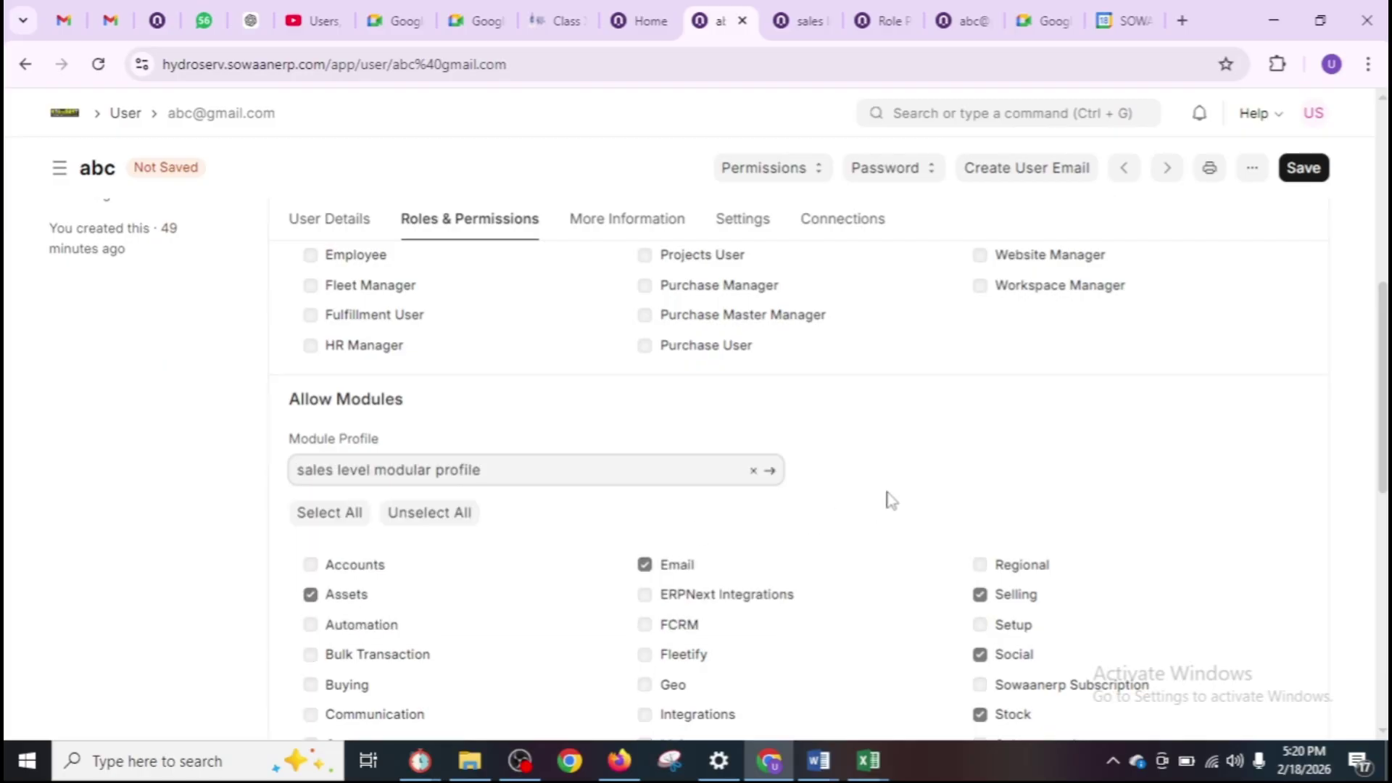
scroll(886, 499, down, 3)
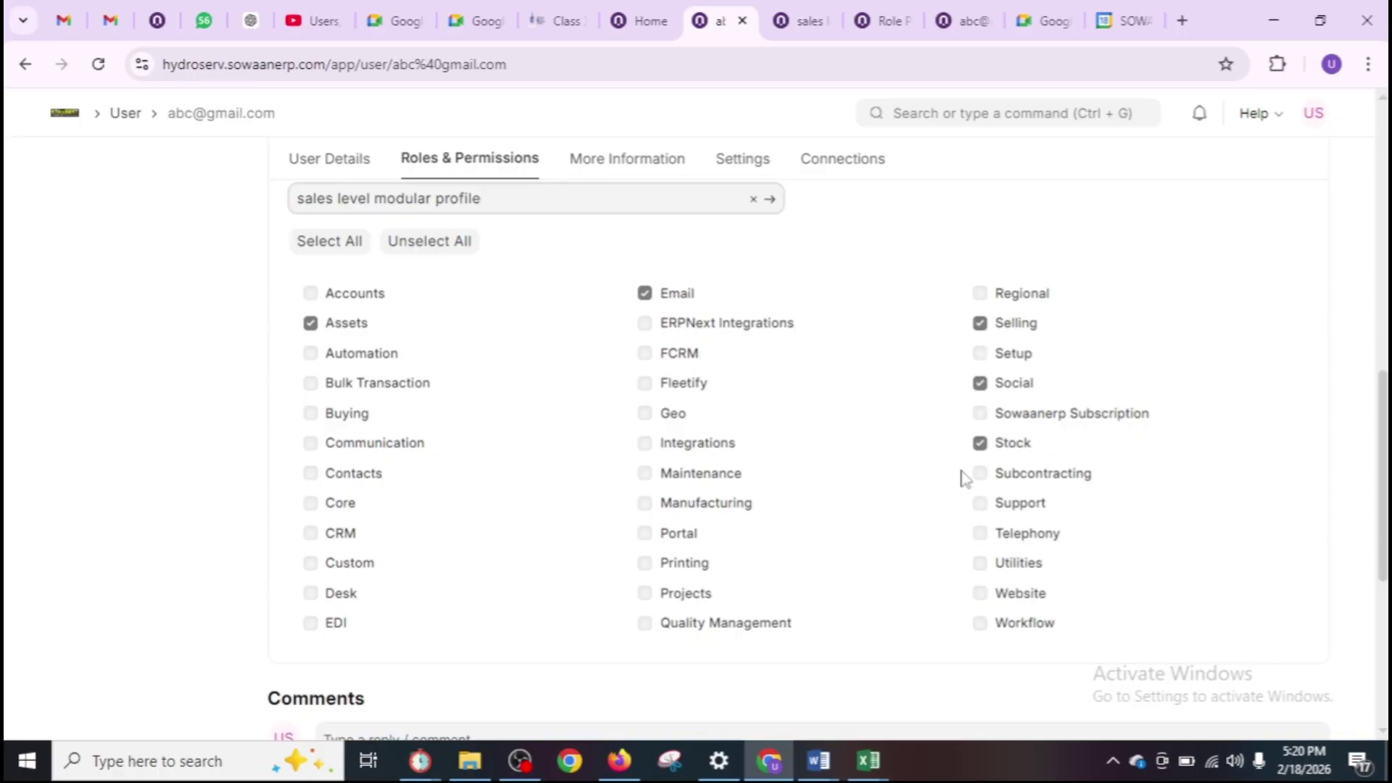
scroll(865, 424, up, 3)
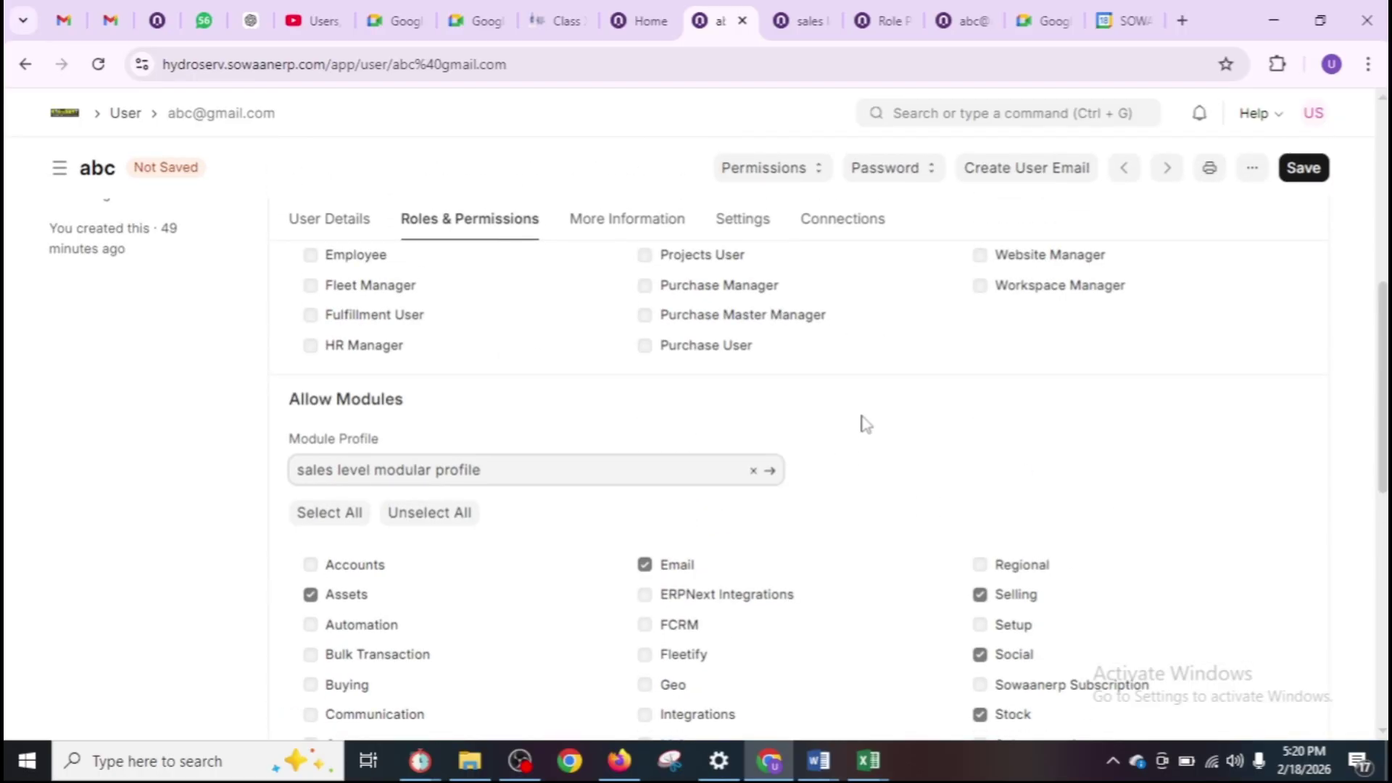
scroll(865, 424, up, 6)
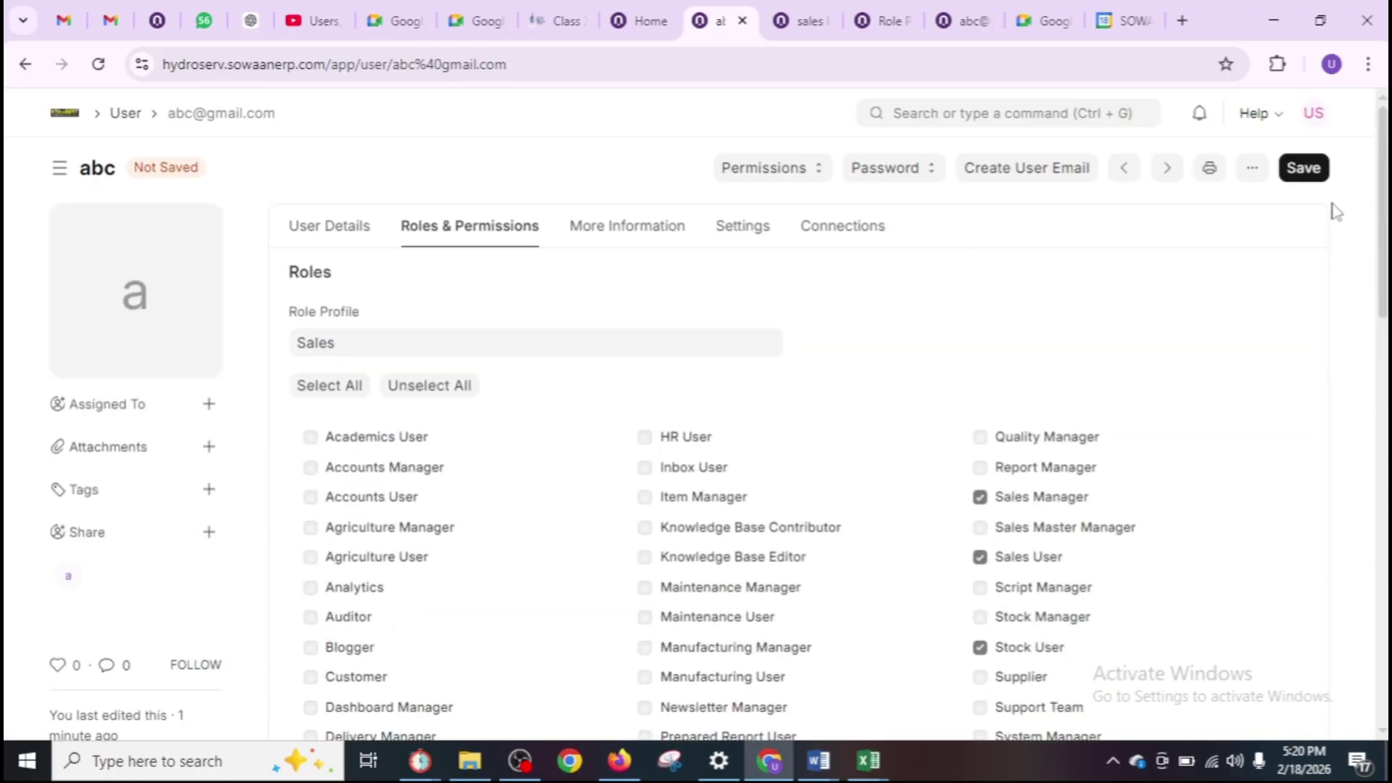
click(1303, 170)
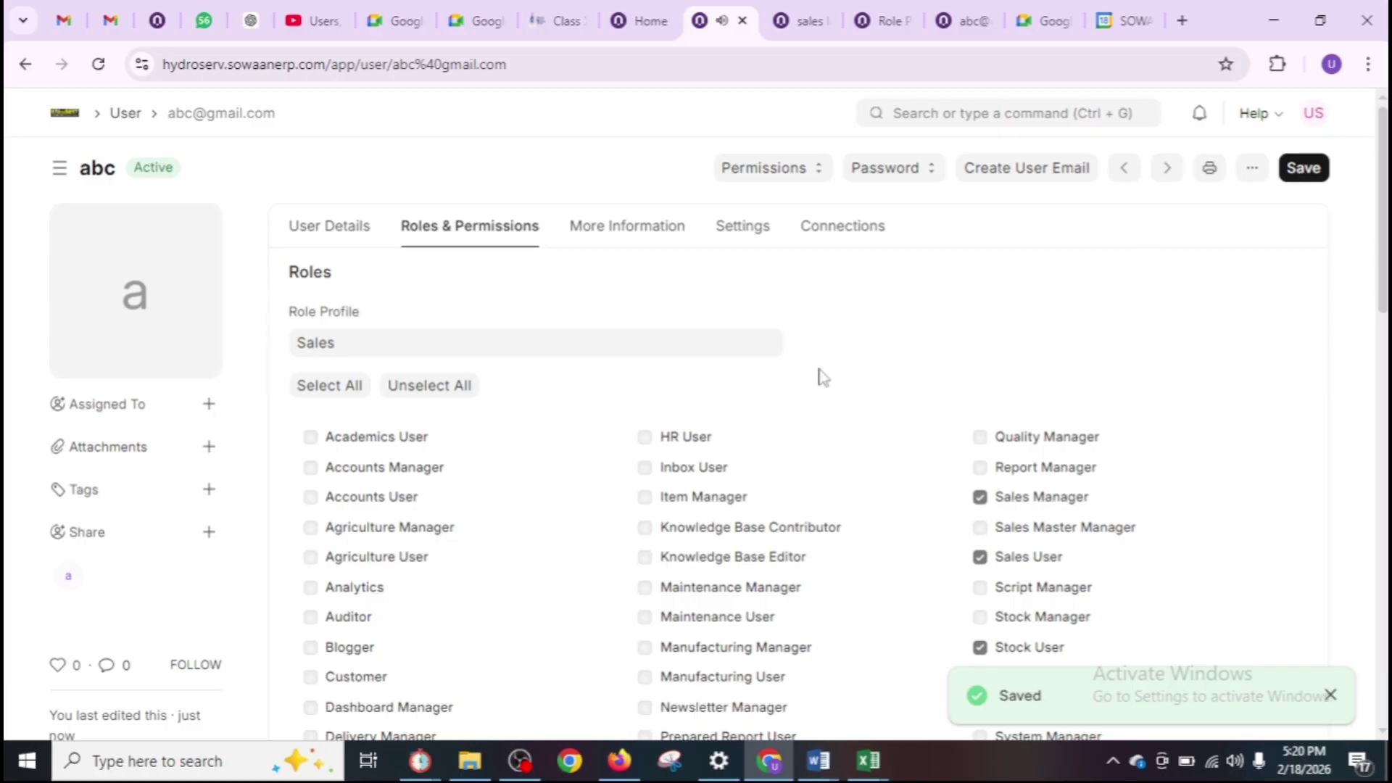
Go to the open Role Permissions Manager, dismiss the bulk operation message and look at the available document types.
click(819, 22)
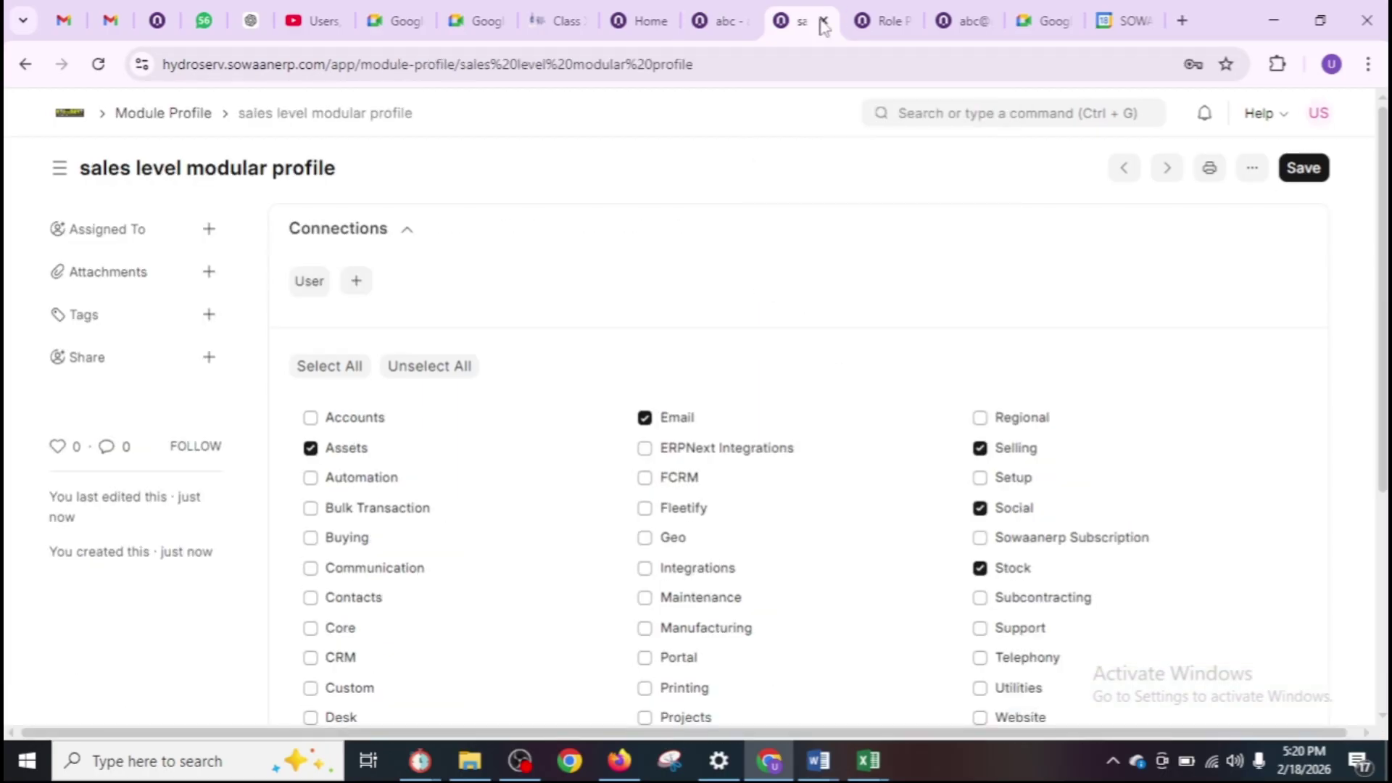
click(892, 26)
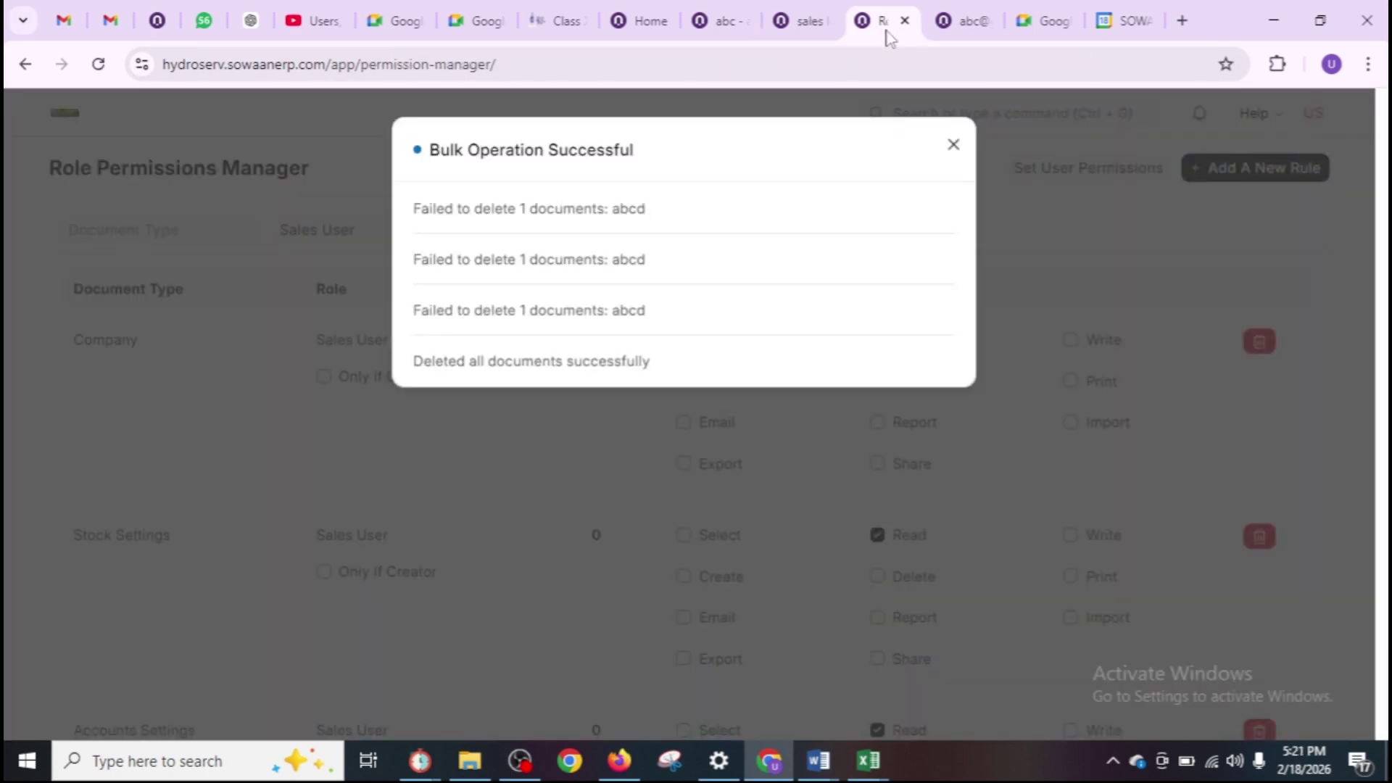
click(953, 145)
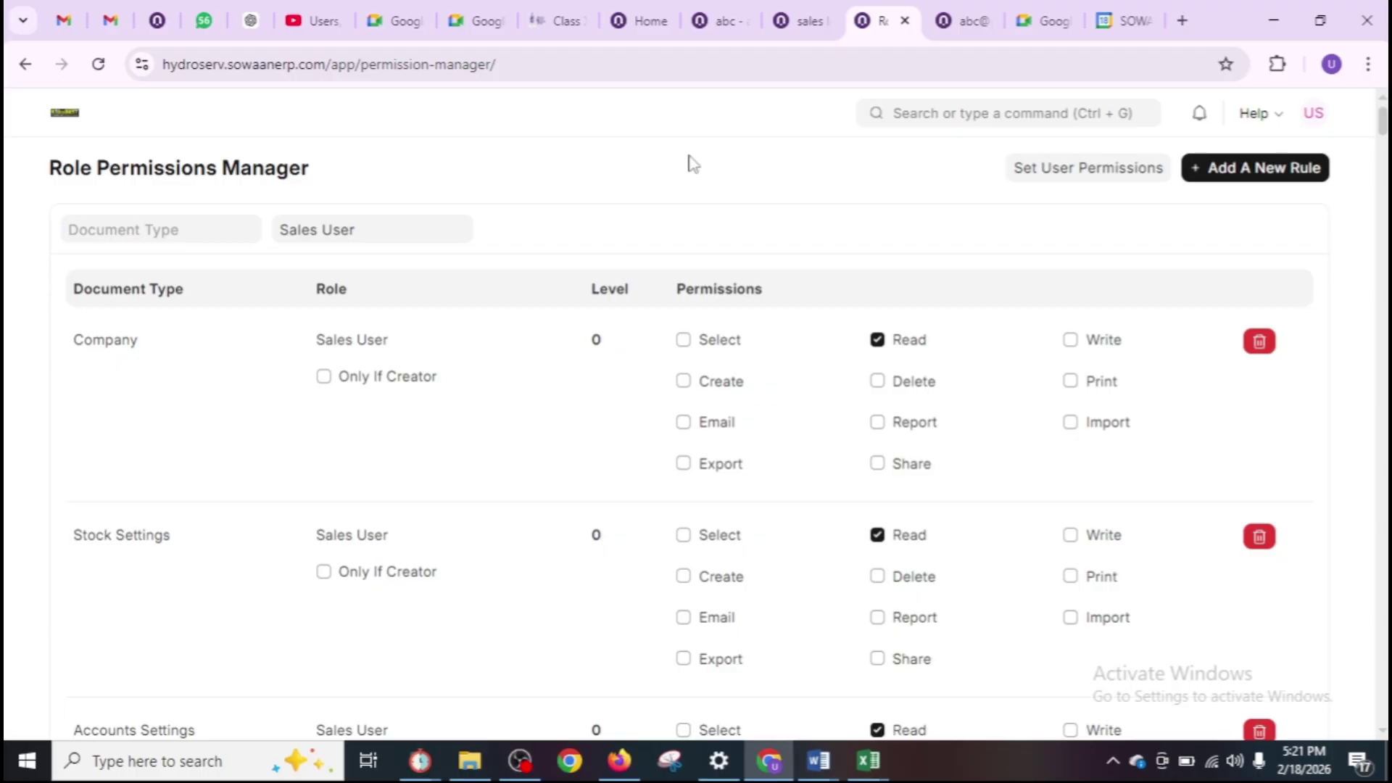
click(148, 229)
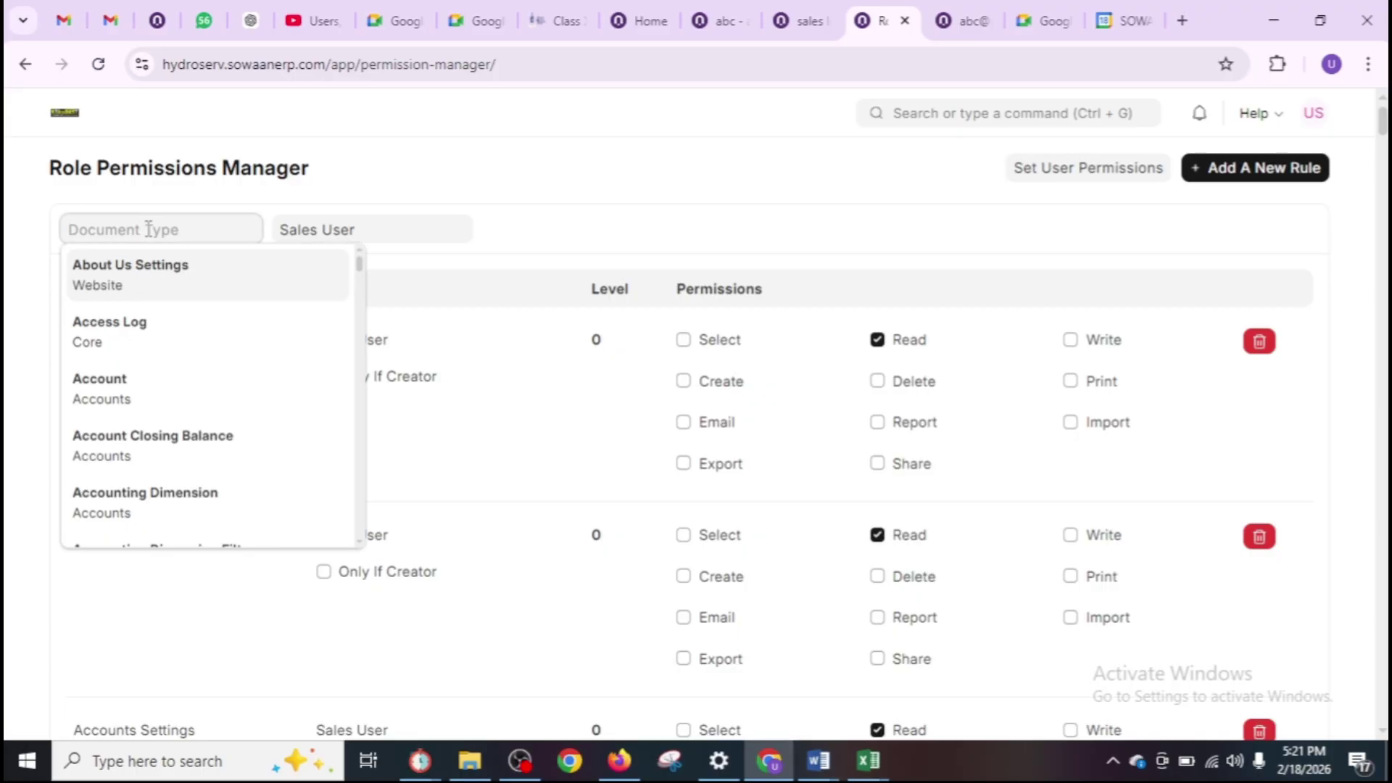
click(504, 114)
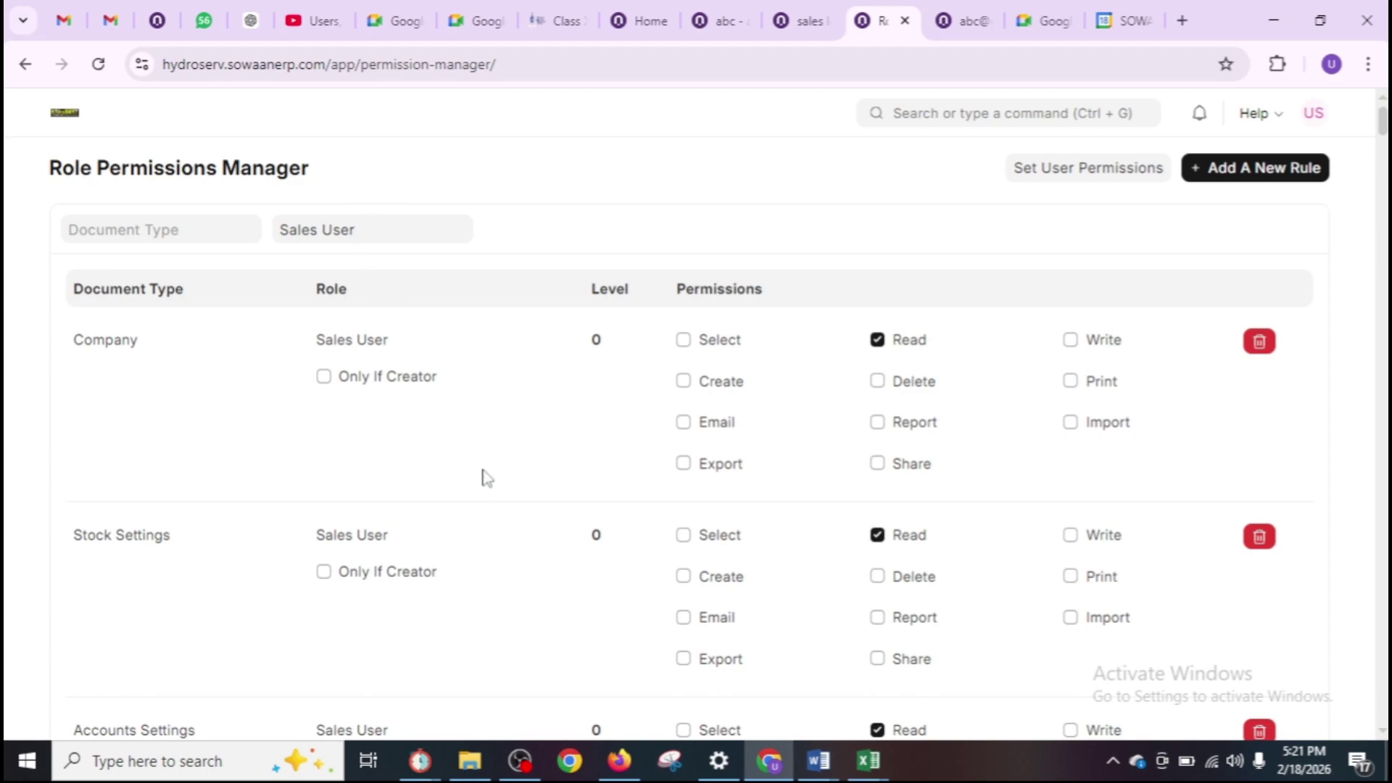
Examine which permissions the Sales User role has for each document type in the permission rules.
scroll(248, 383, down, 7)
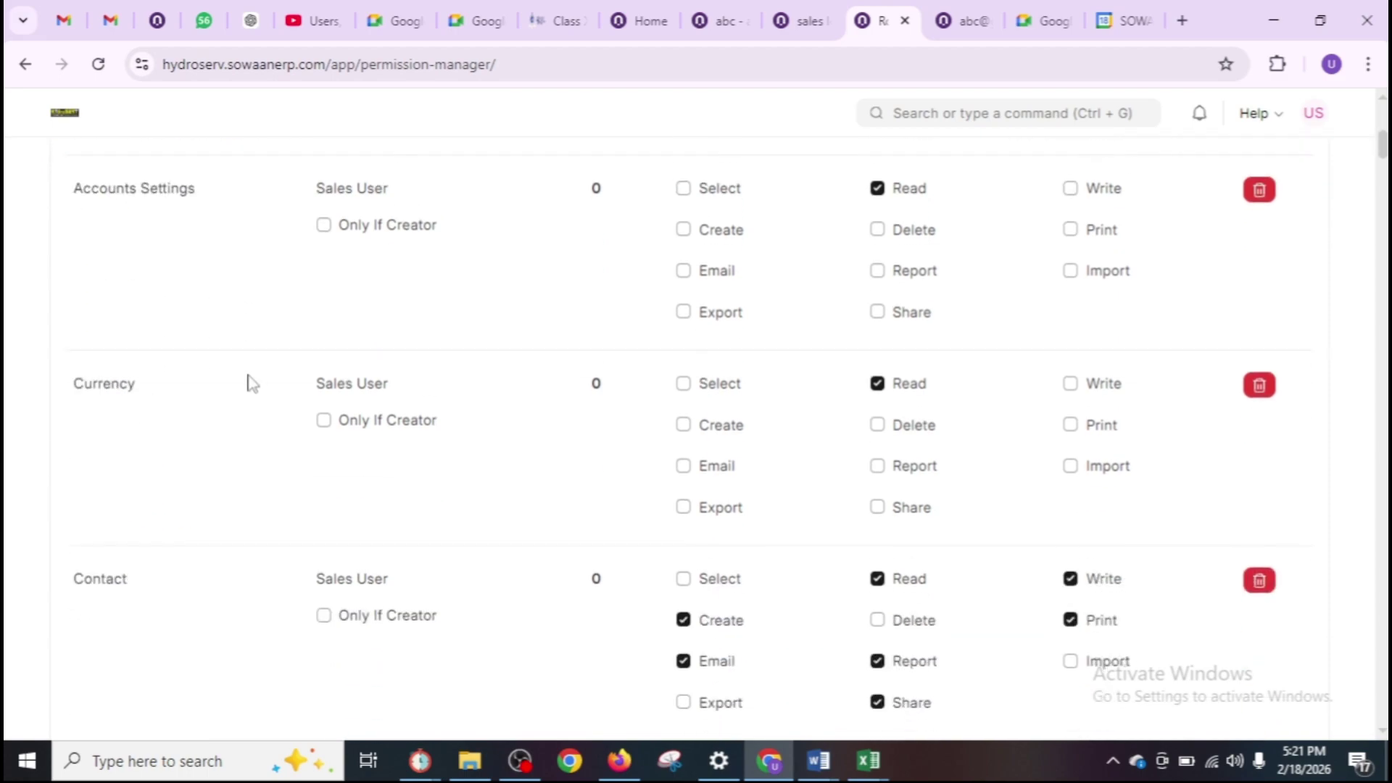
scroll(249, 383, down, 3)
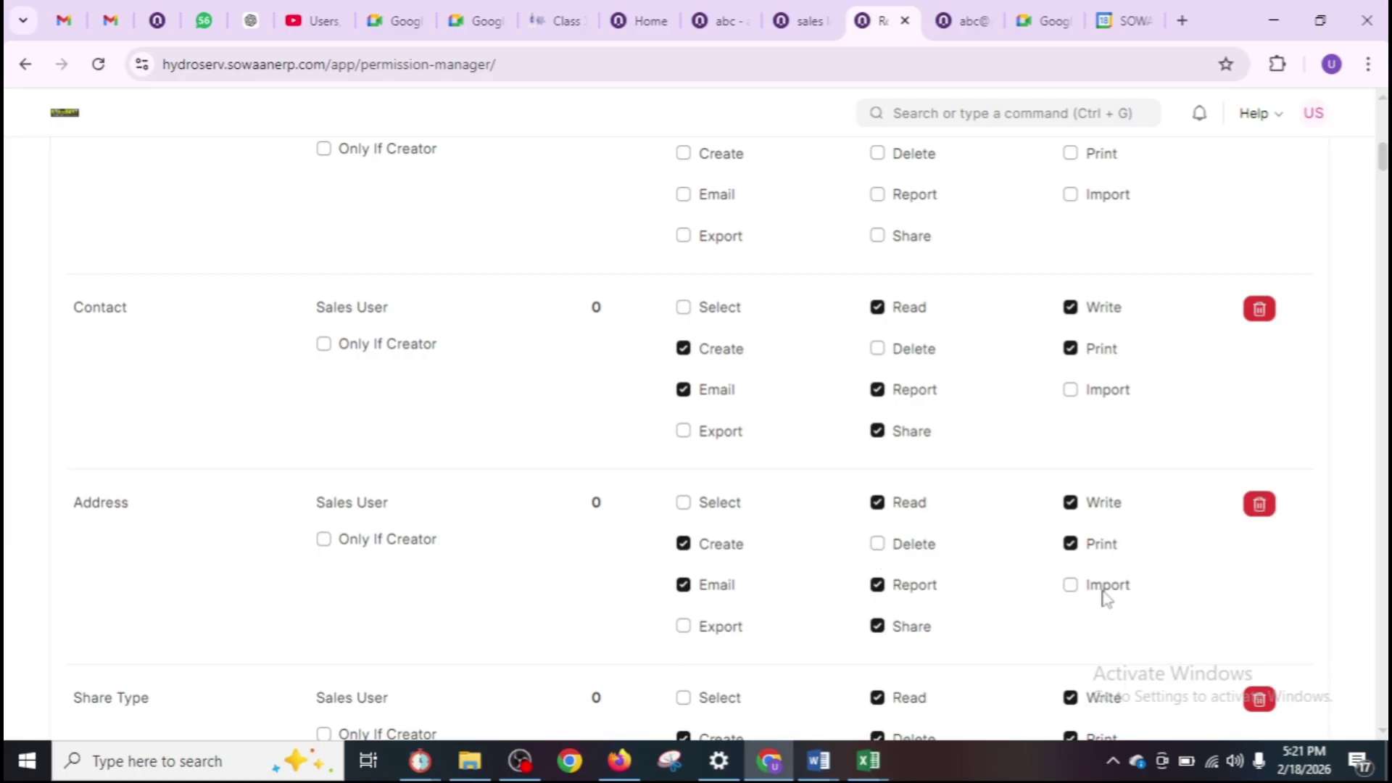
scroll(58, 526, down, 7)
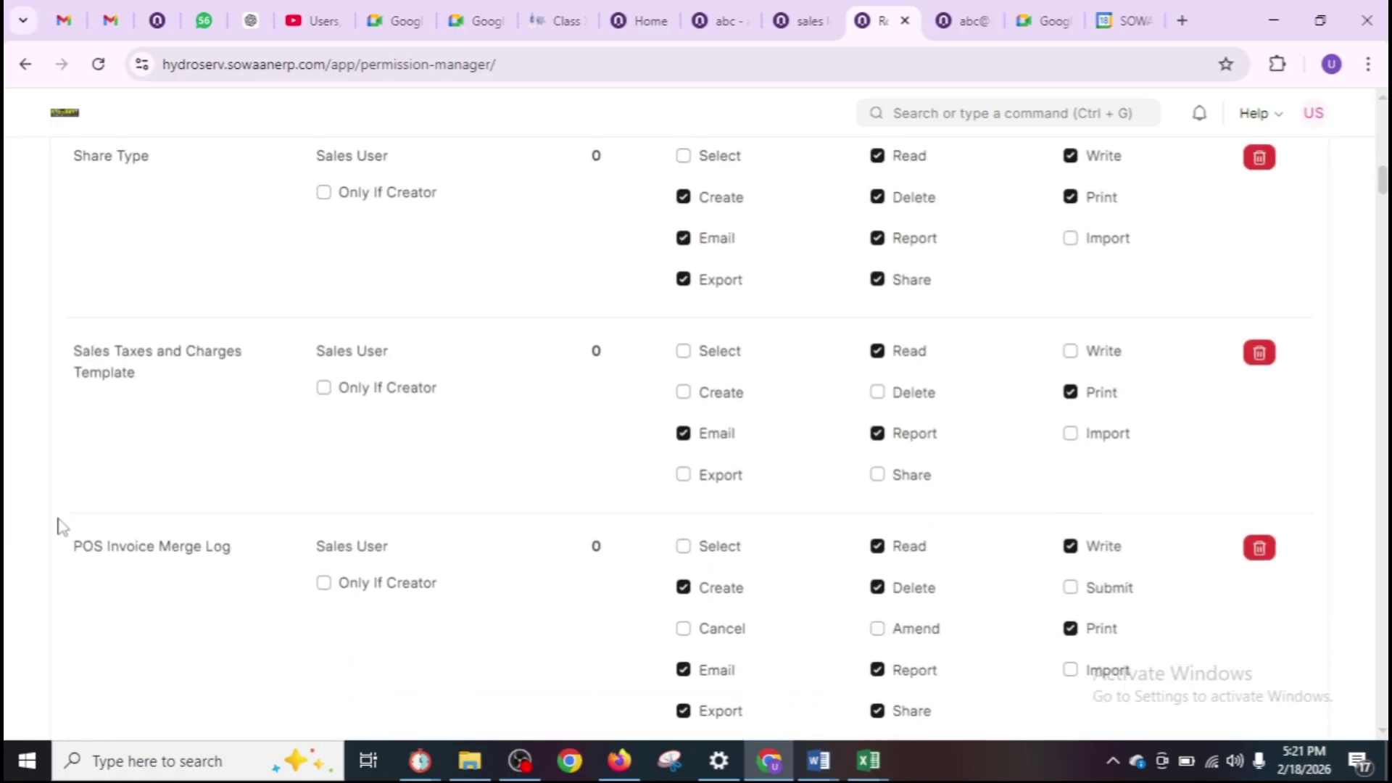
scroll(171, 508, down, 7)
scroll(171, 509, down, 7)
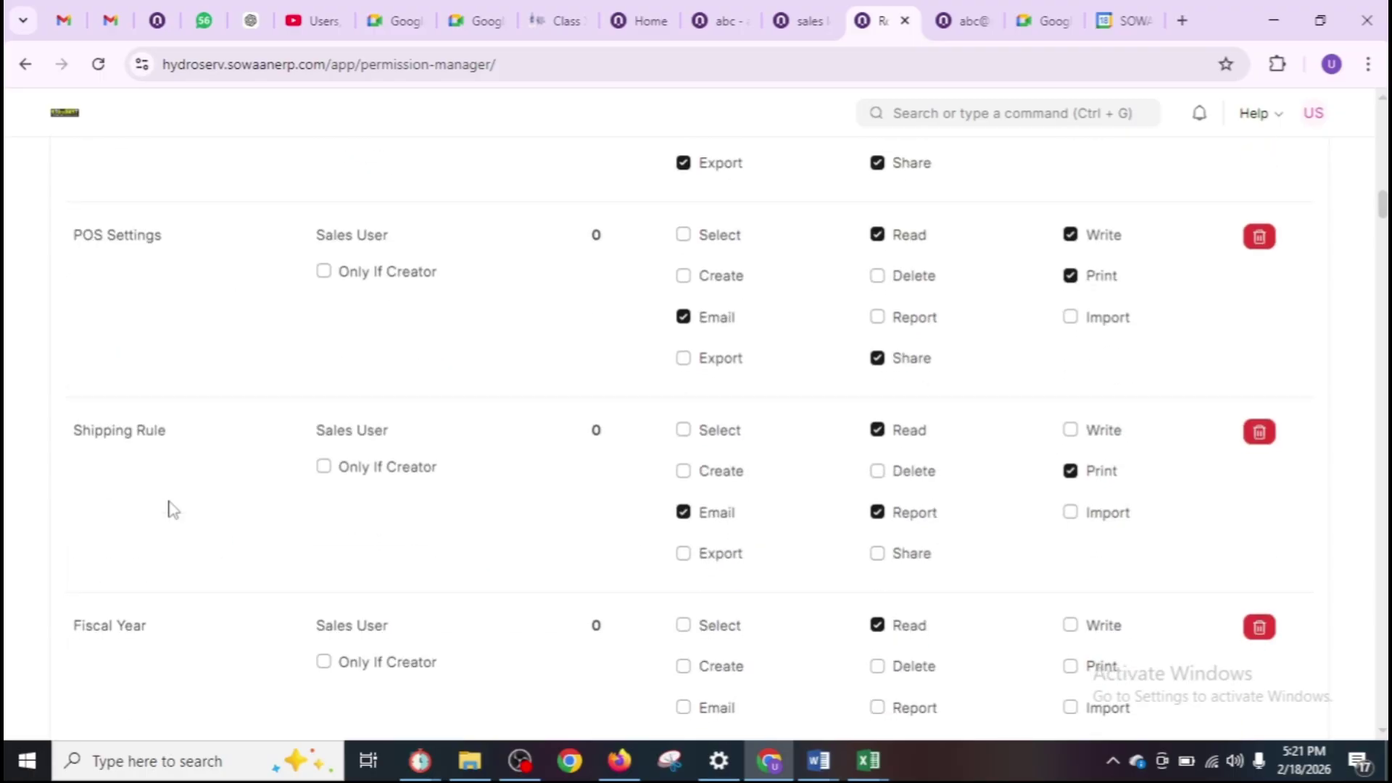
scroll(171, 509, down, 7)
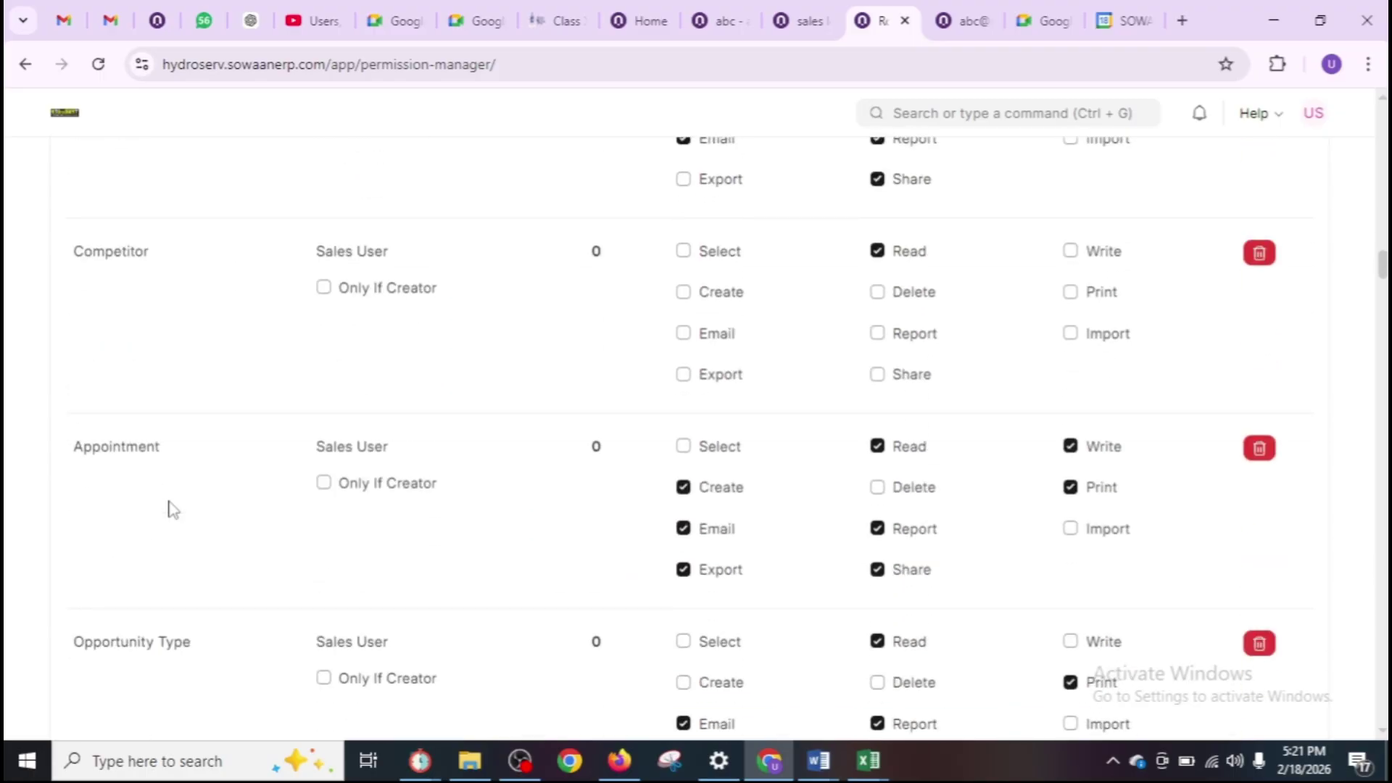
scroll(171, 509, down, 20)
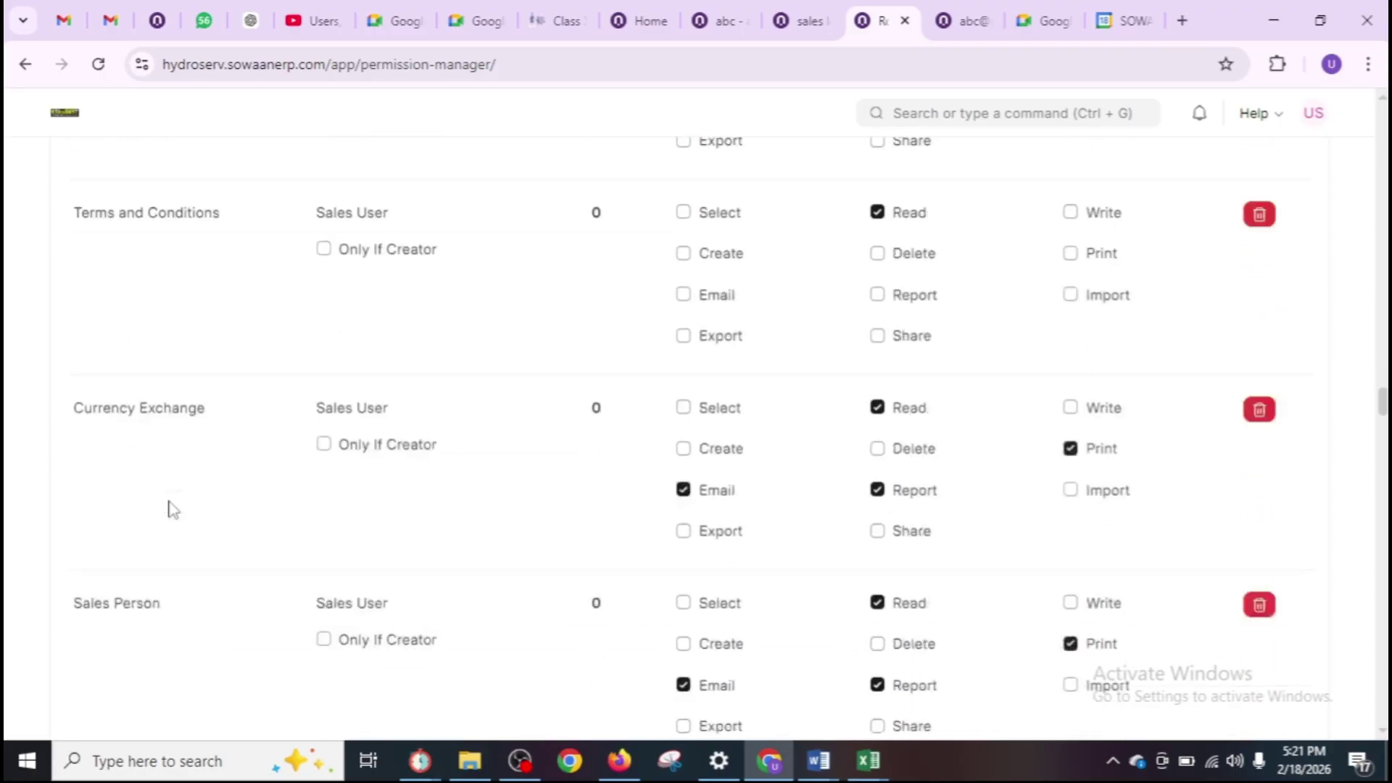
scroll(171, 508, up, 20)
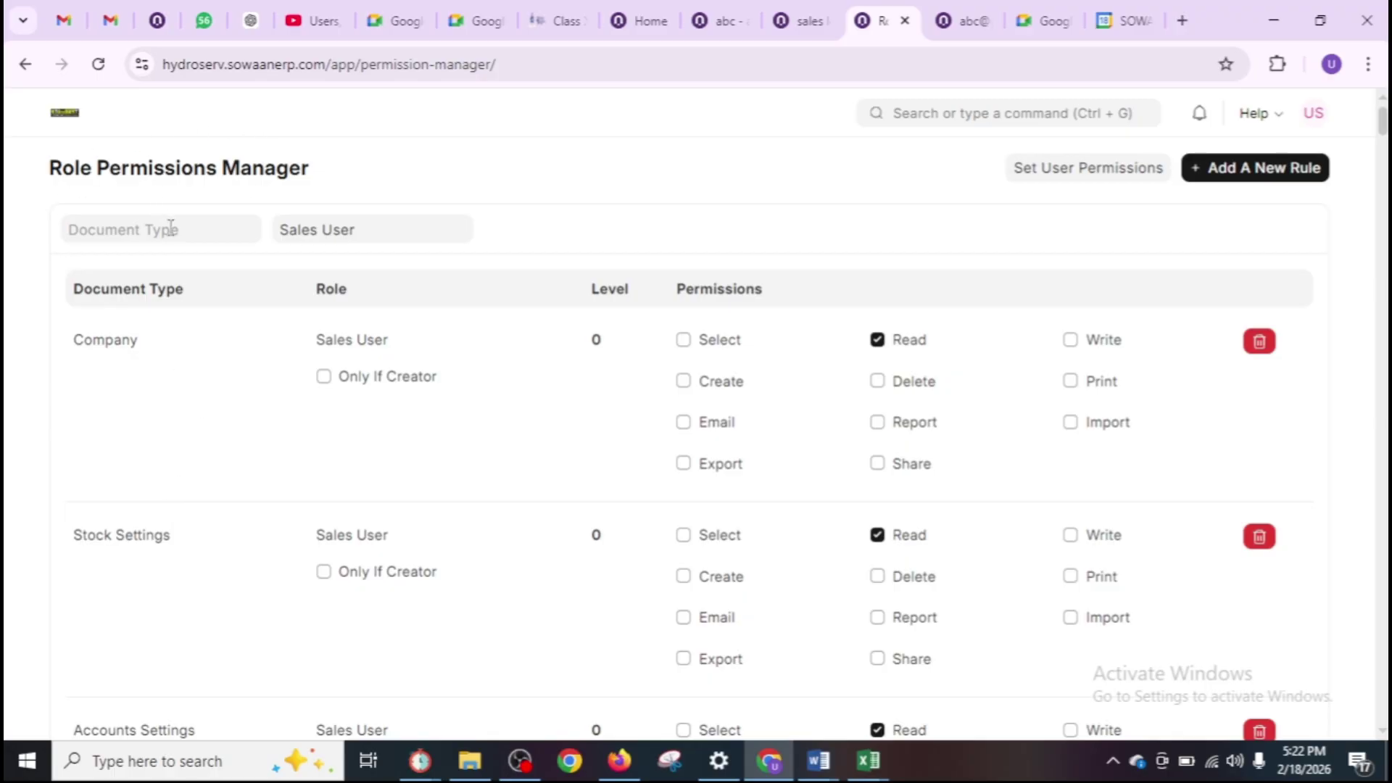
Browse the document type choices and clear the Sales User role filter.
click(246, 230)
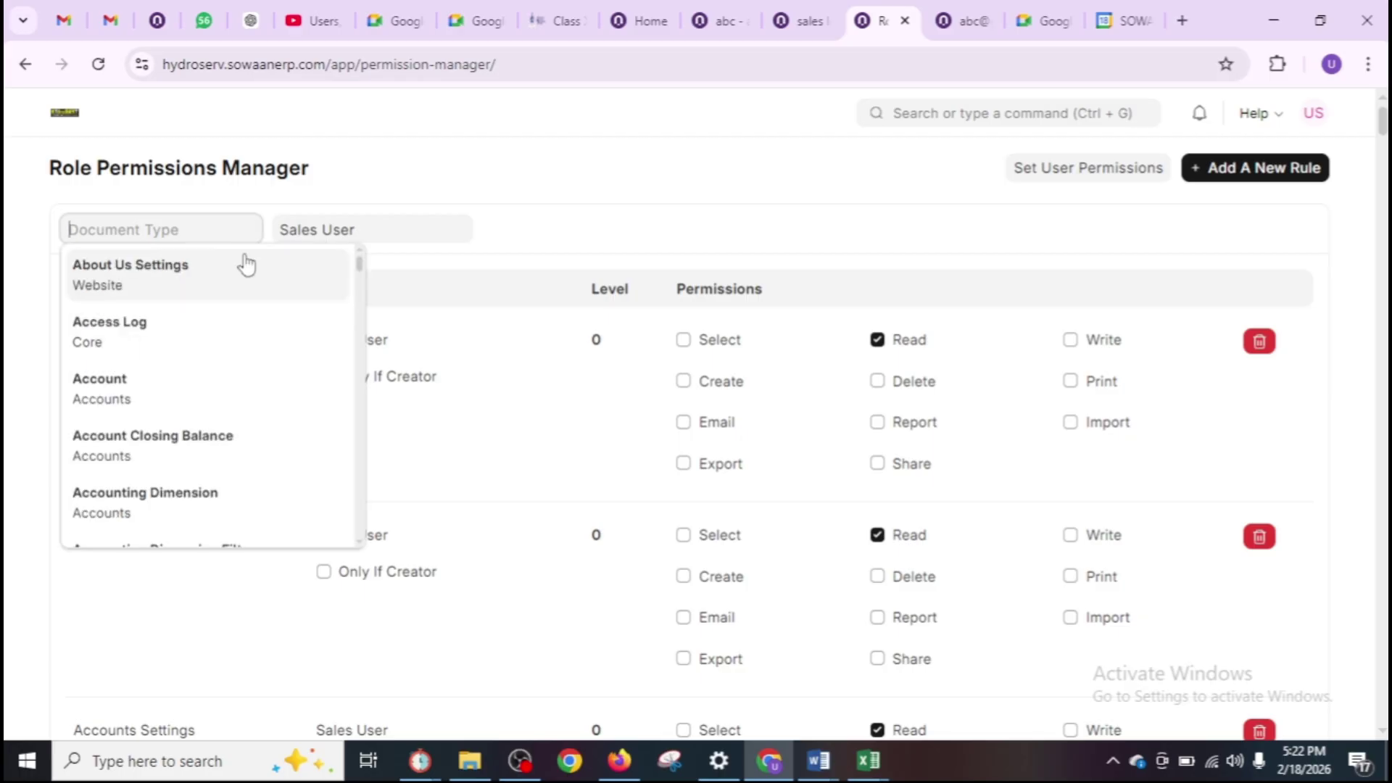
scroll(267, 419, down, 5)
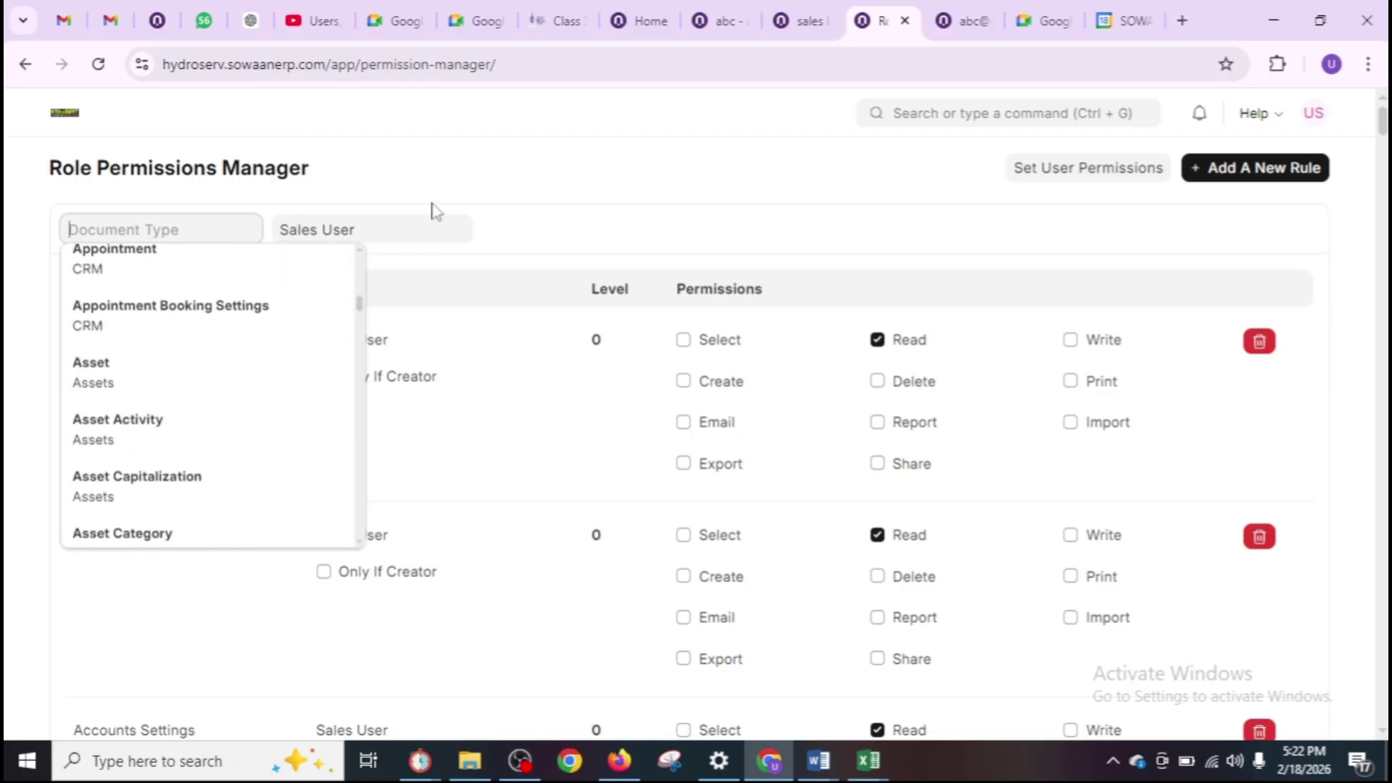
click(429, 234)
key(BackSpace)
key(BackSpace)
key(BackSpace)
key(BackSpace)
key(BackSpace)
key(BackSpace)
key(BackSpace)
key(BackSpace)
key(BackSpace)
key(BackSpace)
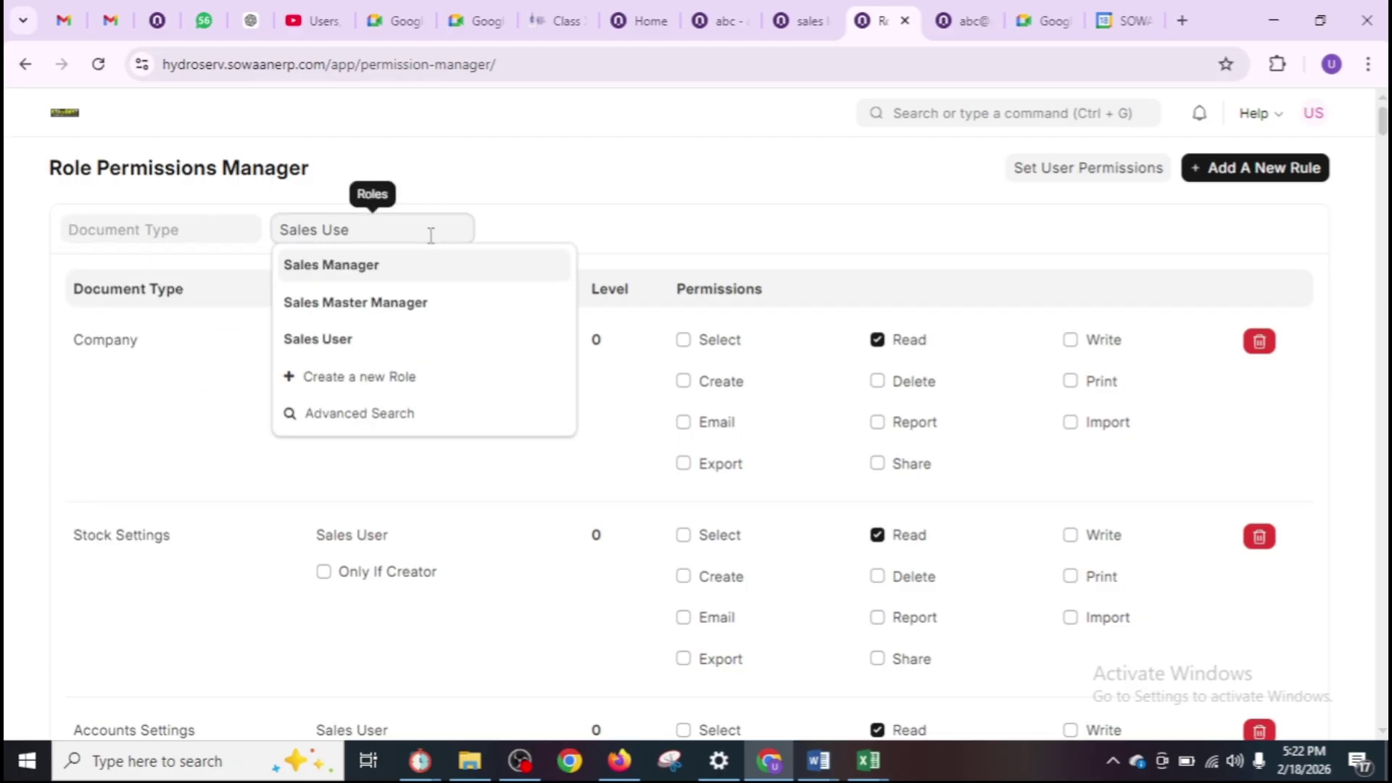
Filter the permission rules by the Account document type and review each role's rights and the permission help notes.
click(225, 229)
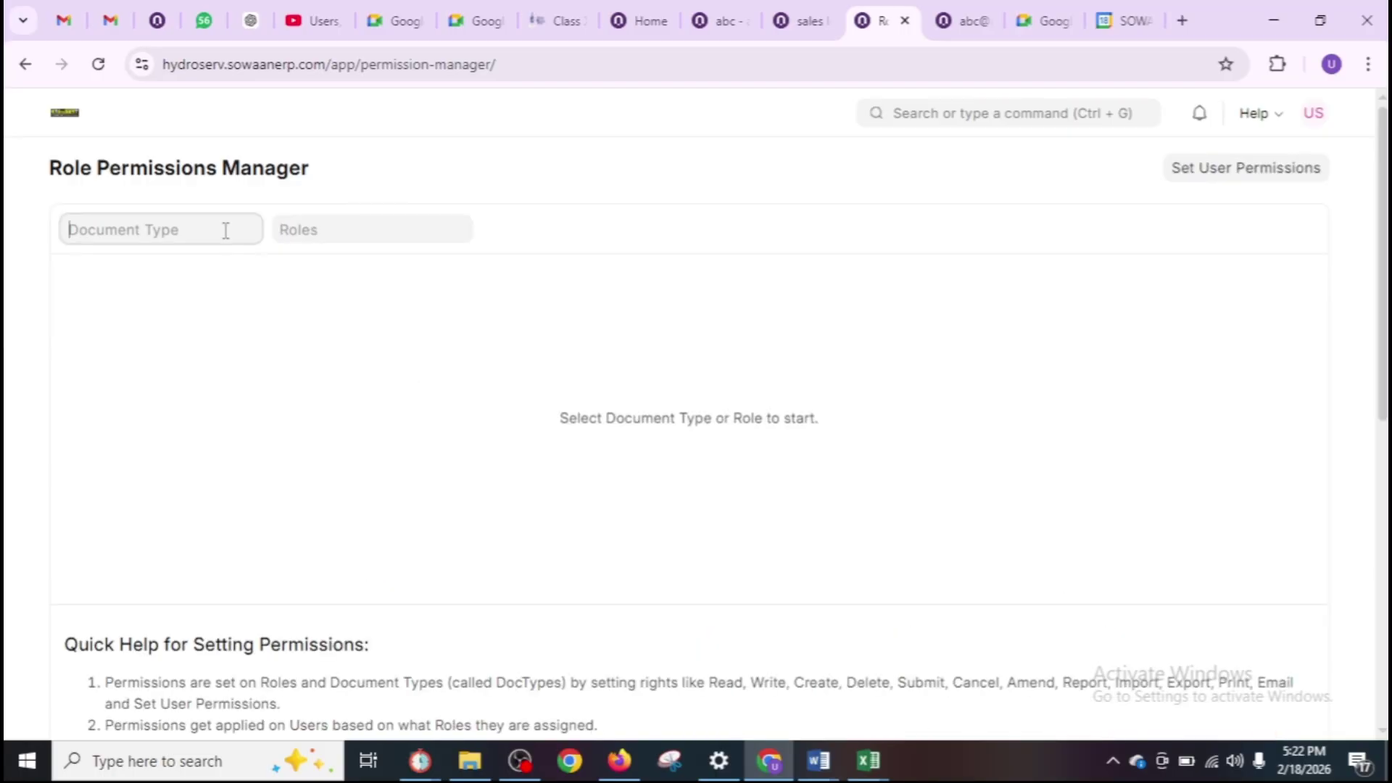
click(227, 391)
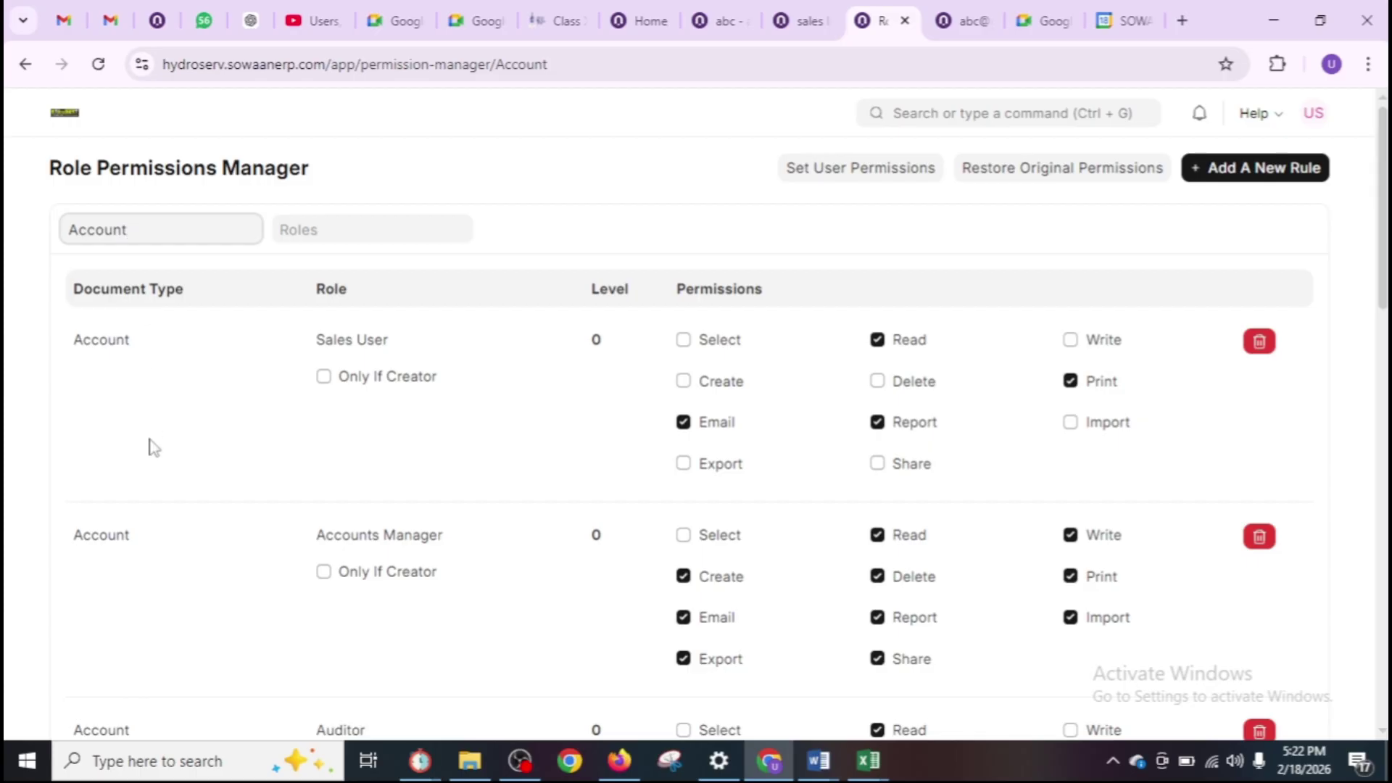
scroll(151, 445, down, 15)
scroll(151, 445, up, 15)
scroll(736, 584, down, 15)
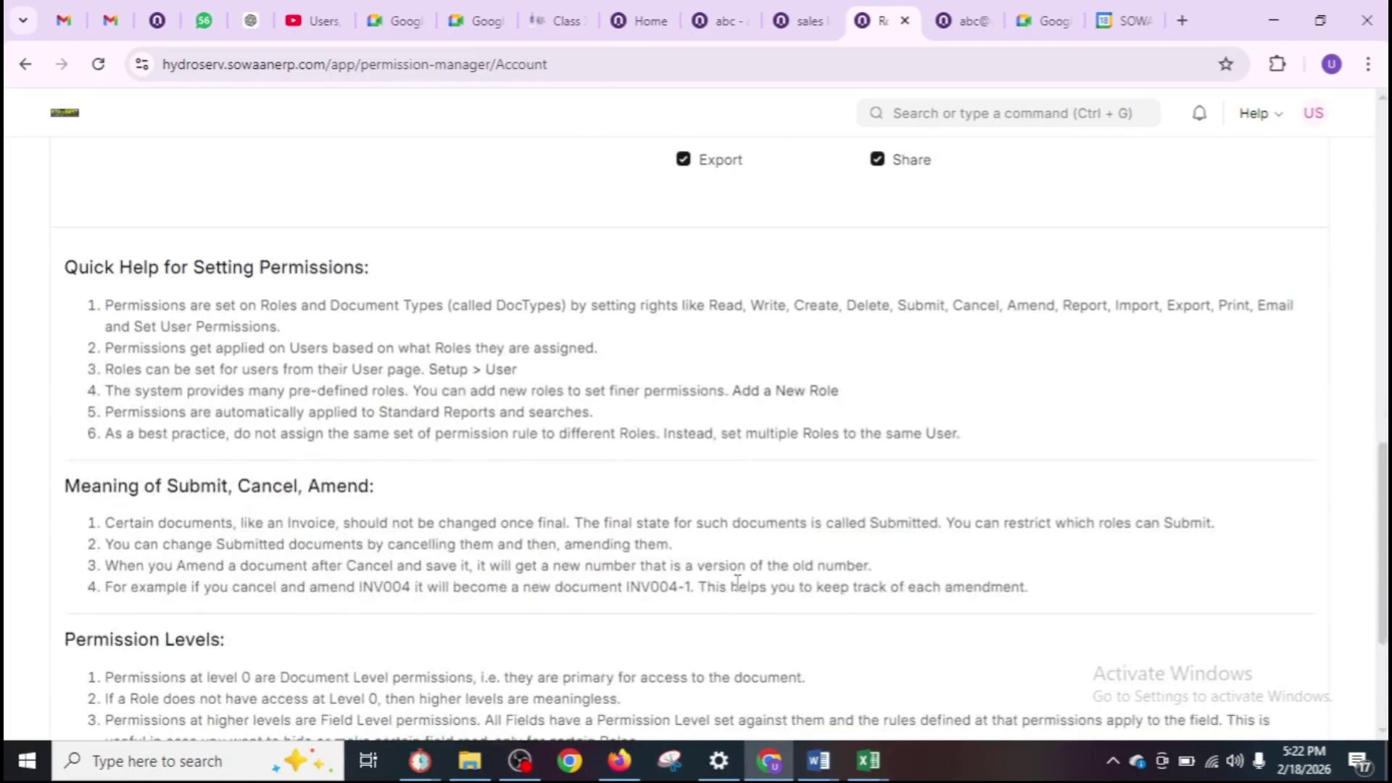
scroll(736, 584, up, 15)
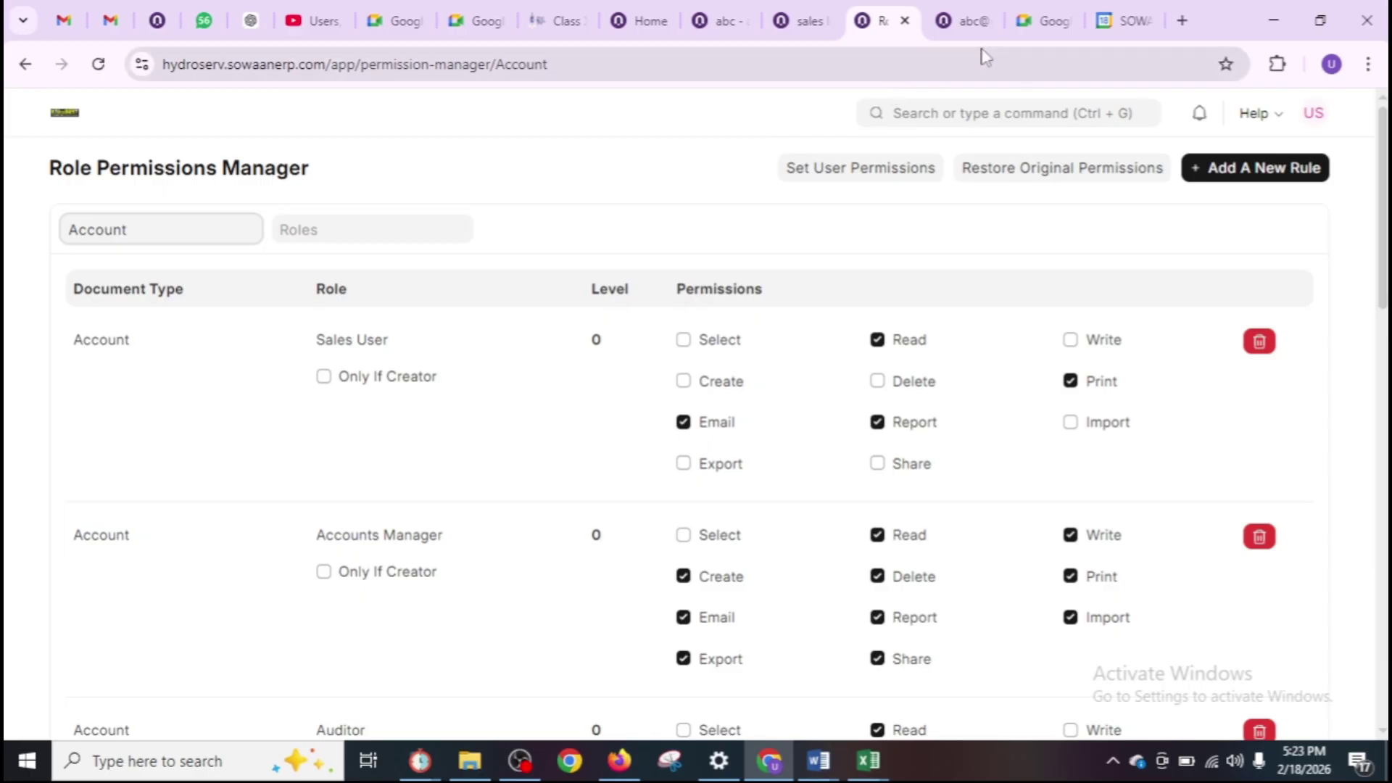
Go to the open User Permission record for the abc user and dismiss the bulk operation message.
click(969, 20)
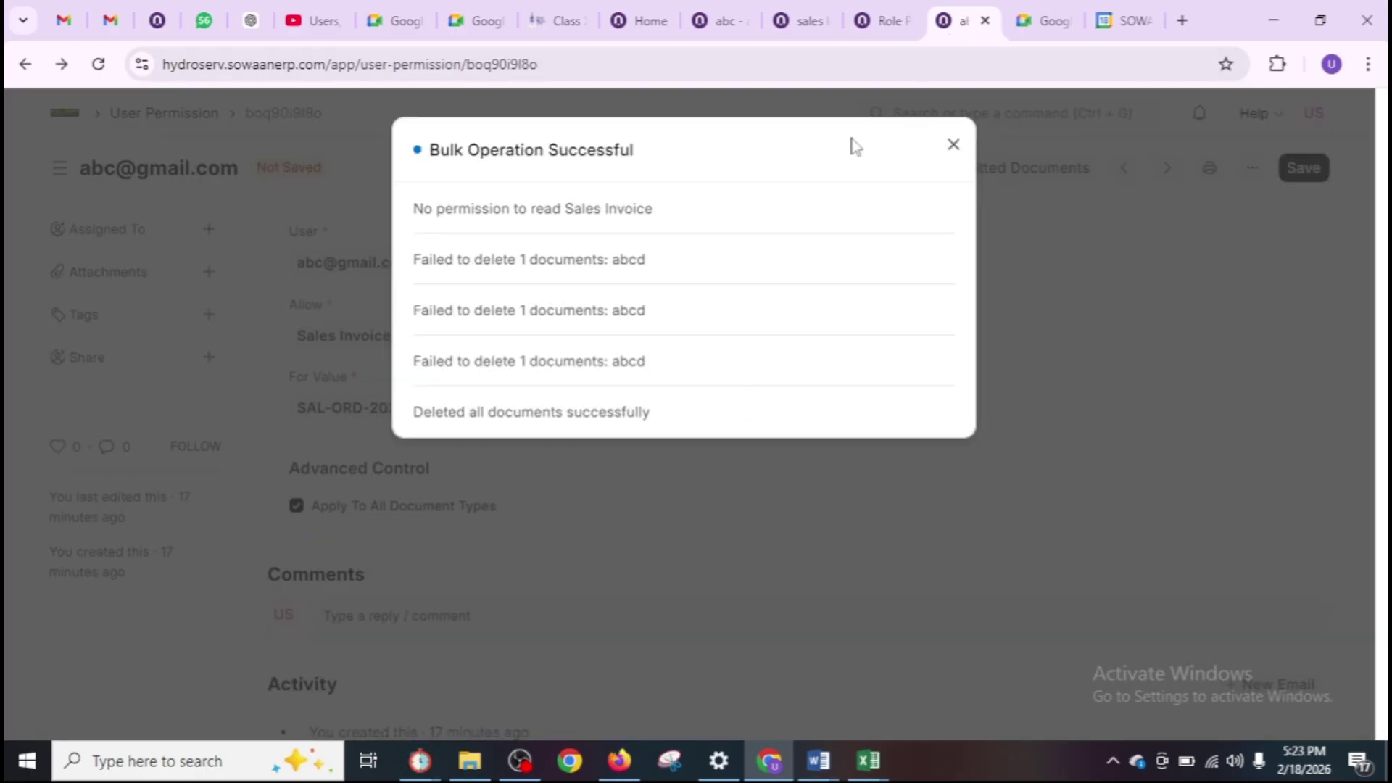
click(953, 145)
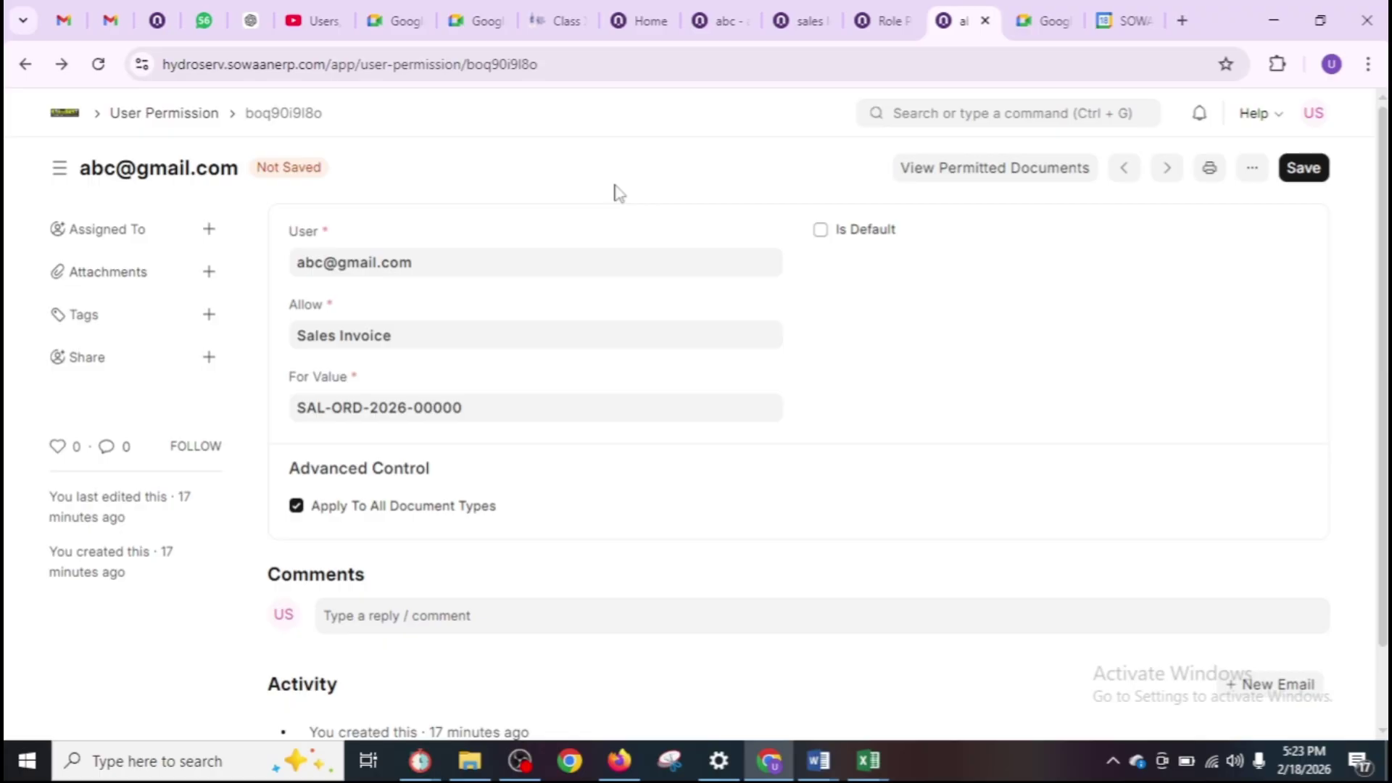
Switch to Firefox and read the User Permission in Sowaan ERP PDF from its definition through the key points, then return to the User Permission record.
mouse_move(619, 760)
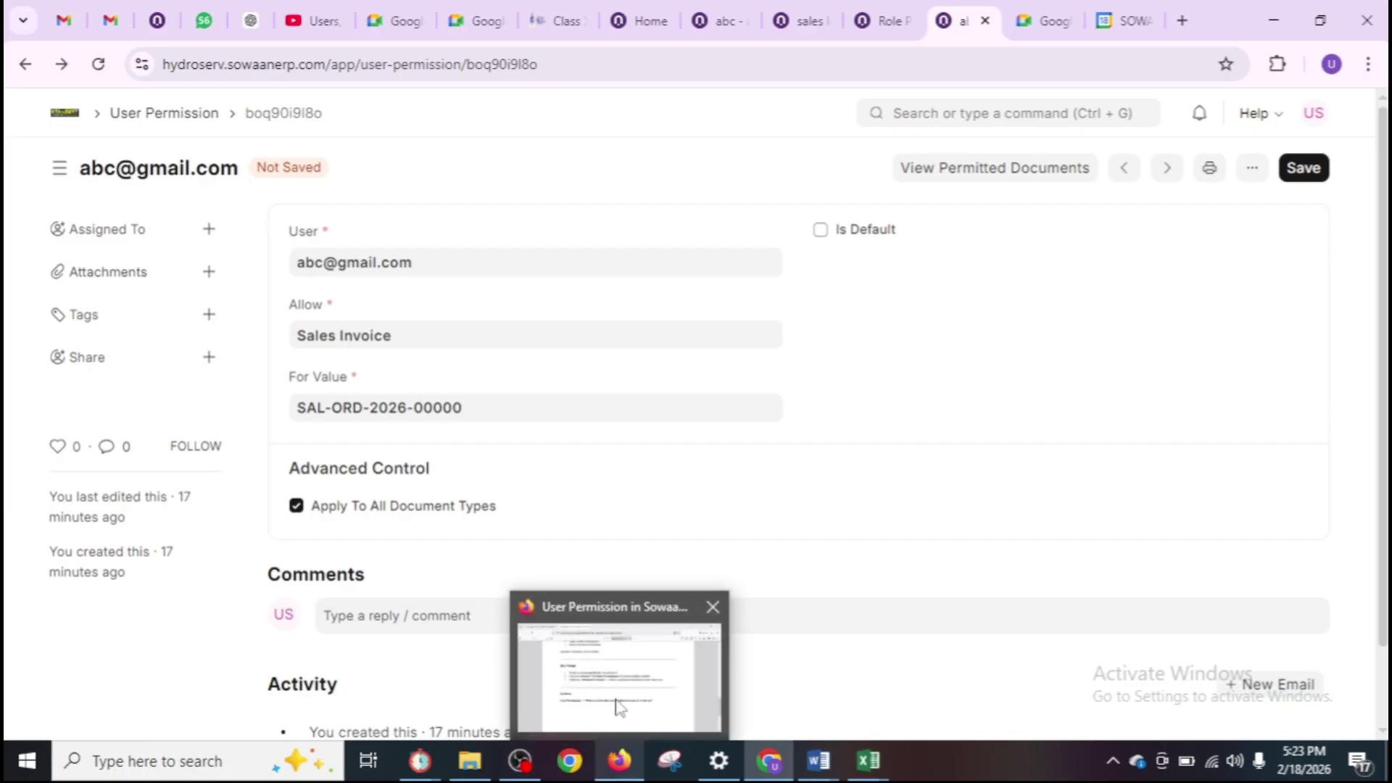
click(618, 707)
scroll(541, 453, up, 15)
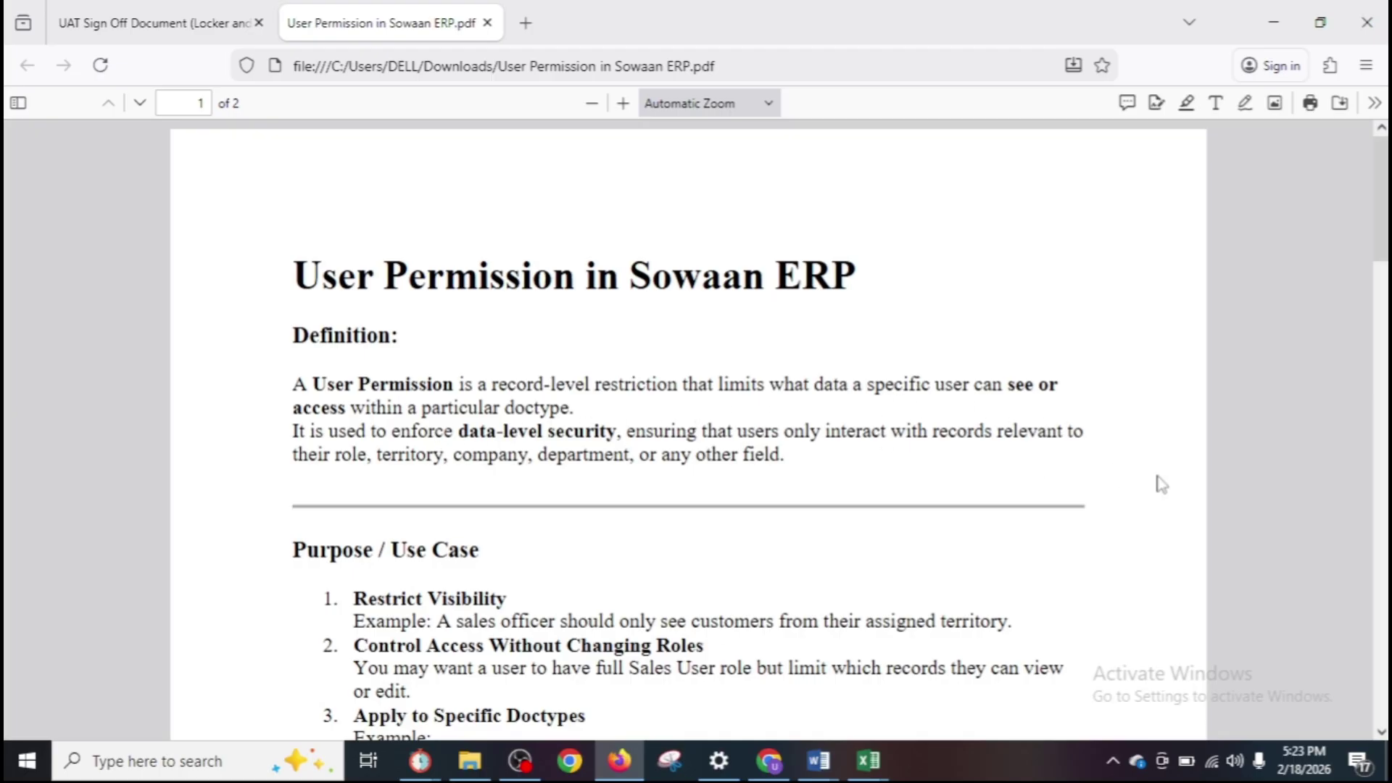
click(1381, 731)
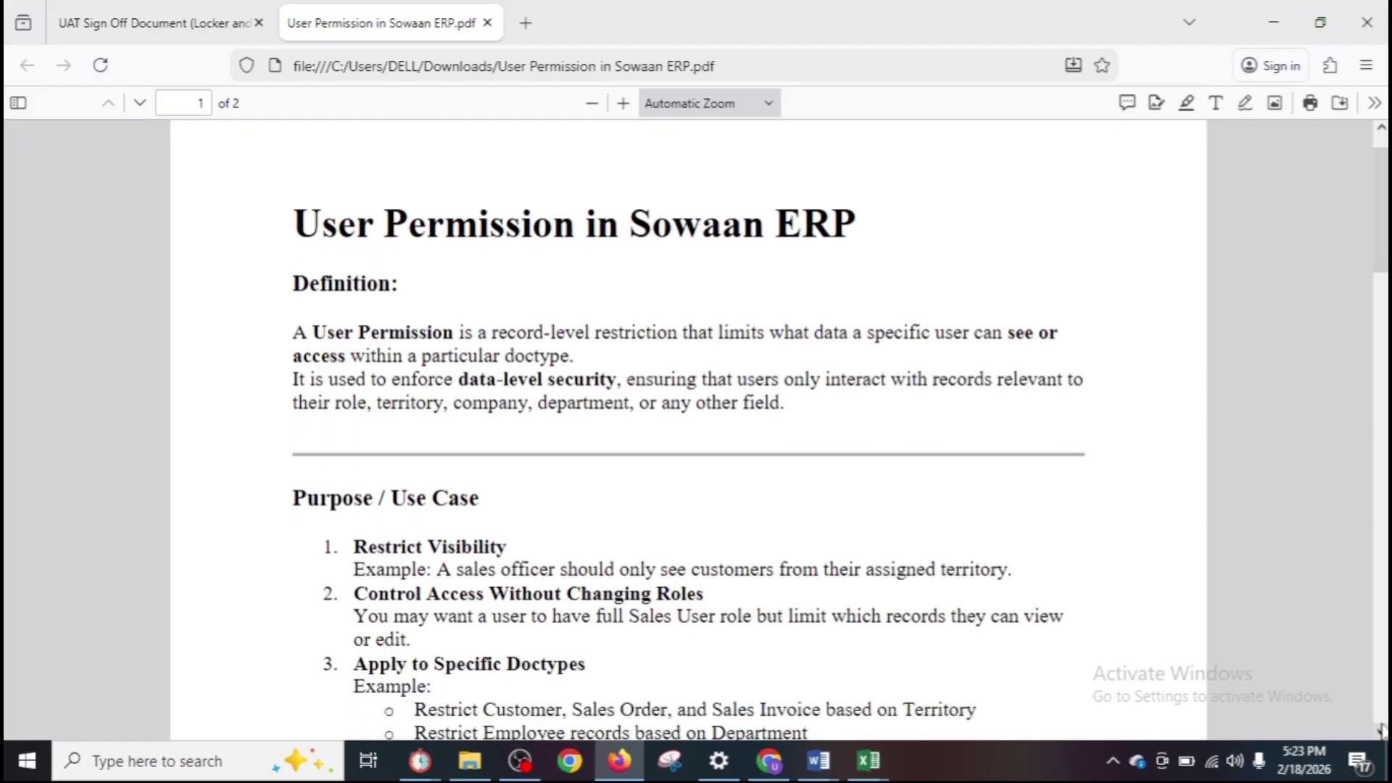
click(1381, 730)
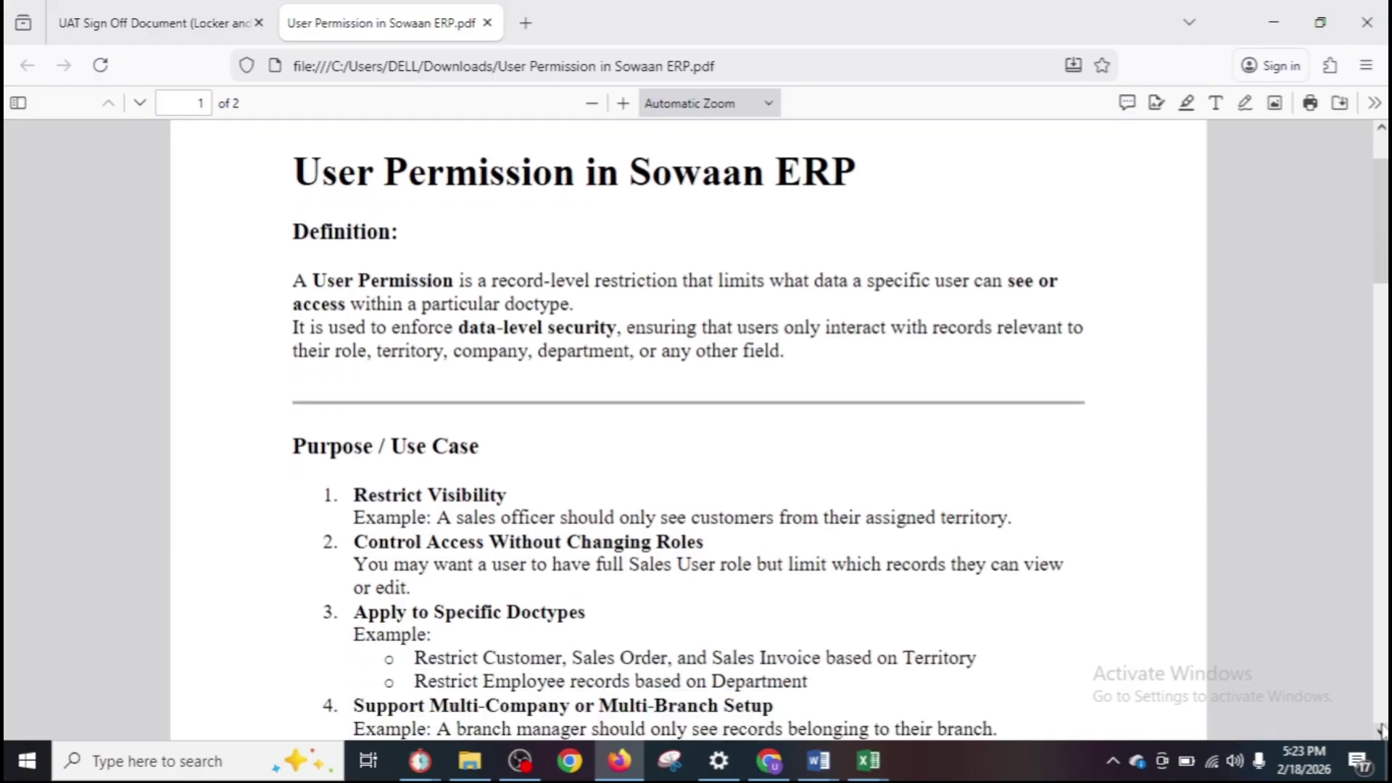
scroll(1381, 731, down, 15)
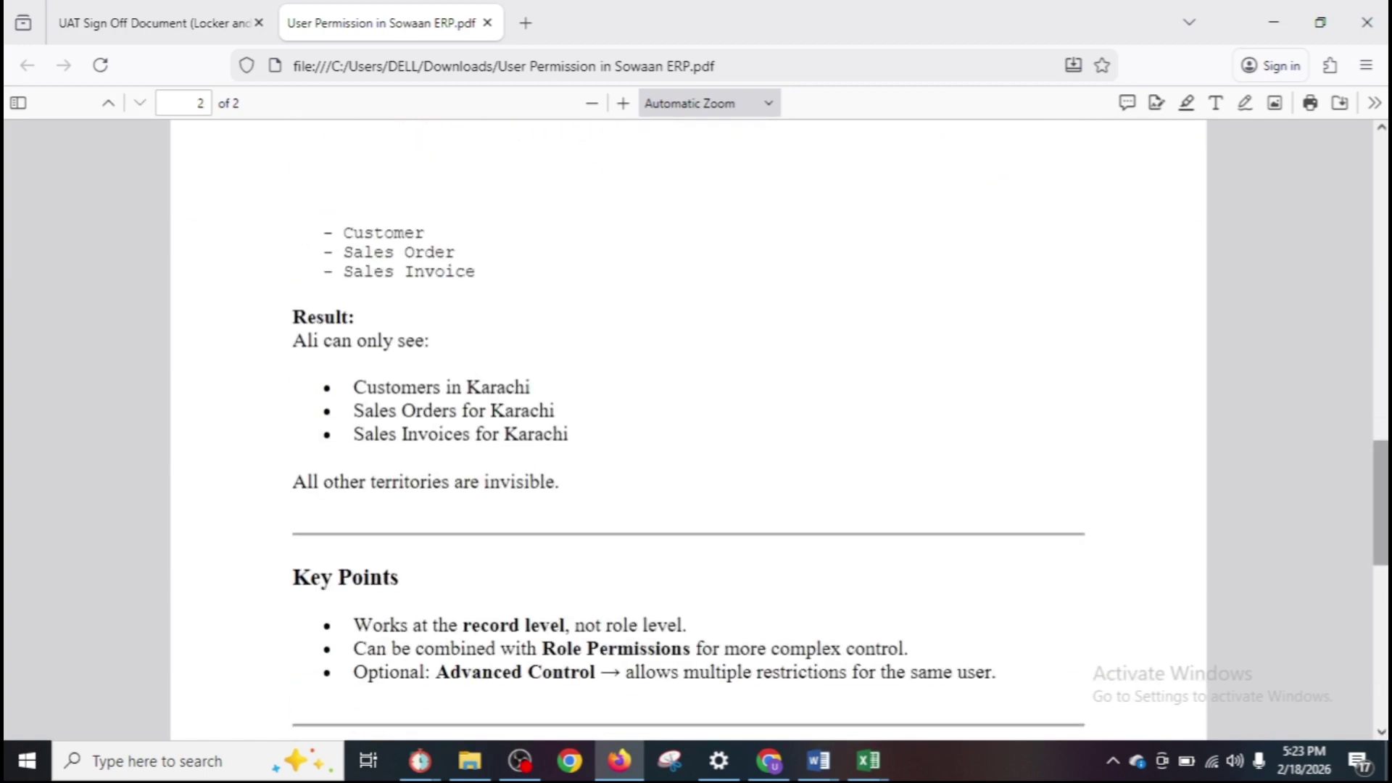
click(1380, 127)
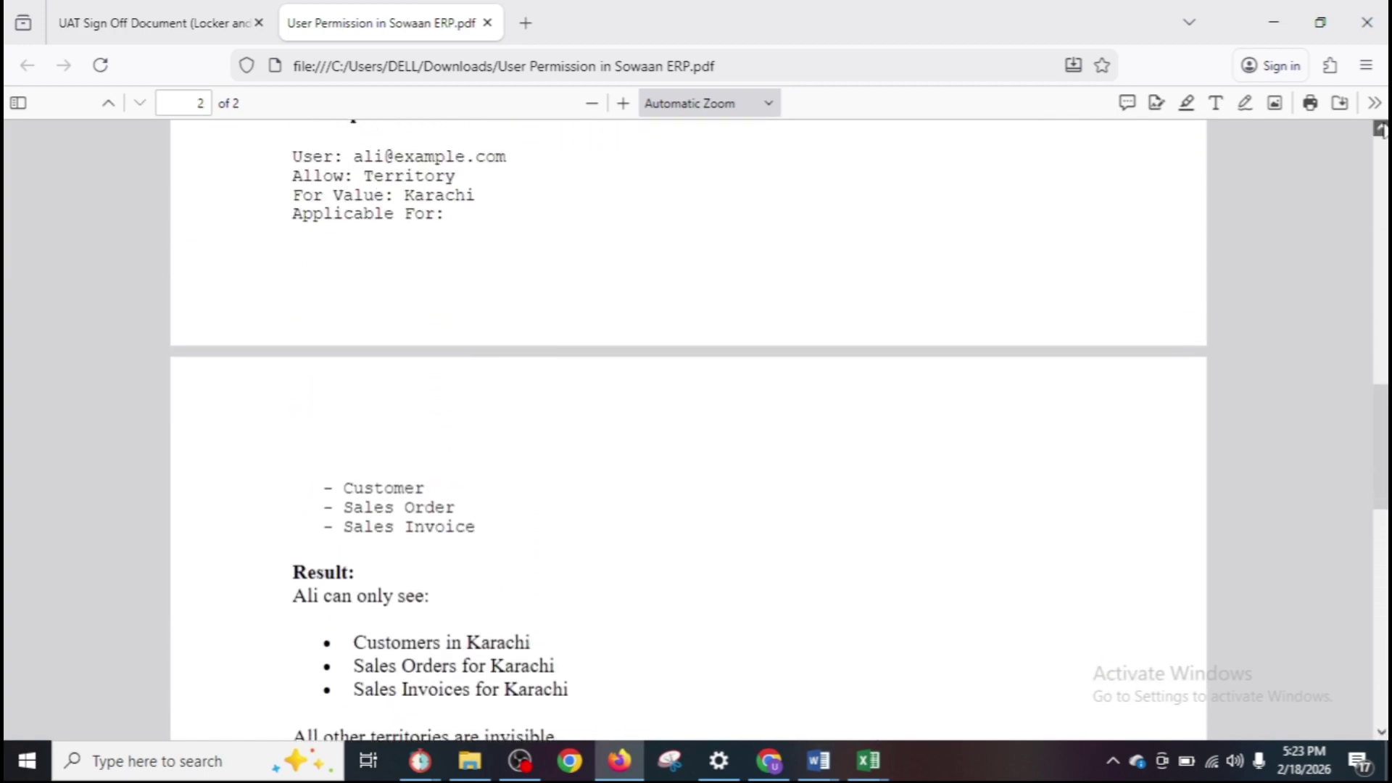
click(1381, 128)
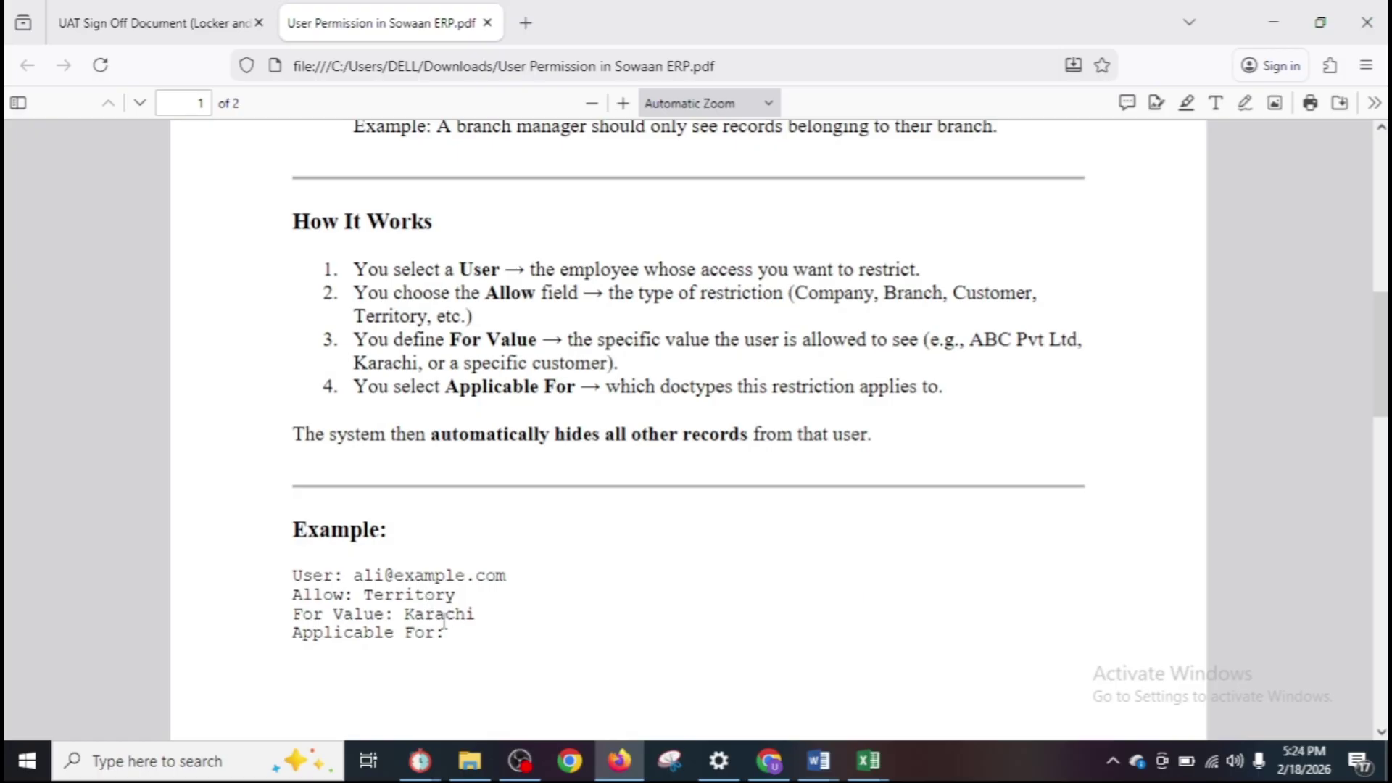
click(1381, 732)
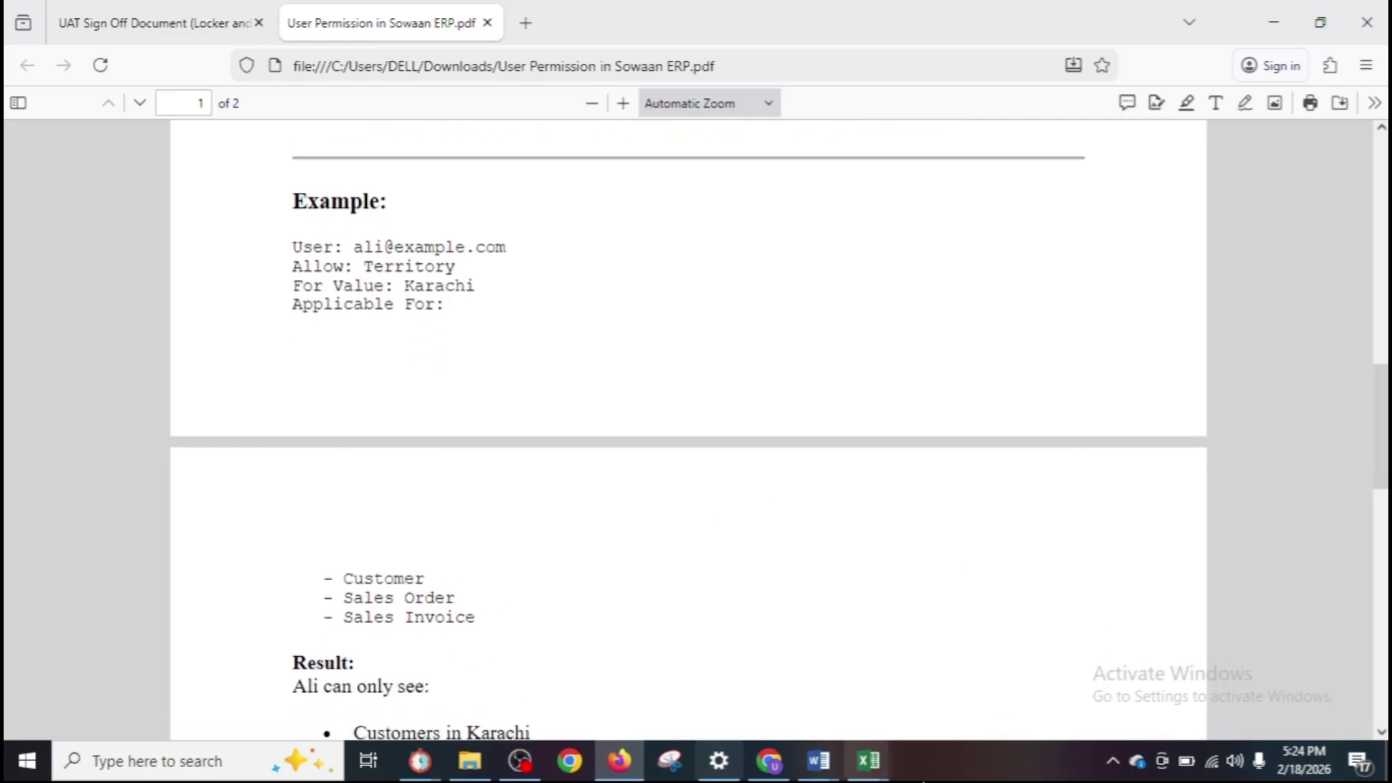
click(1381, 732)
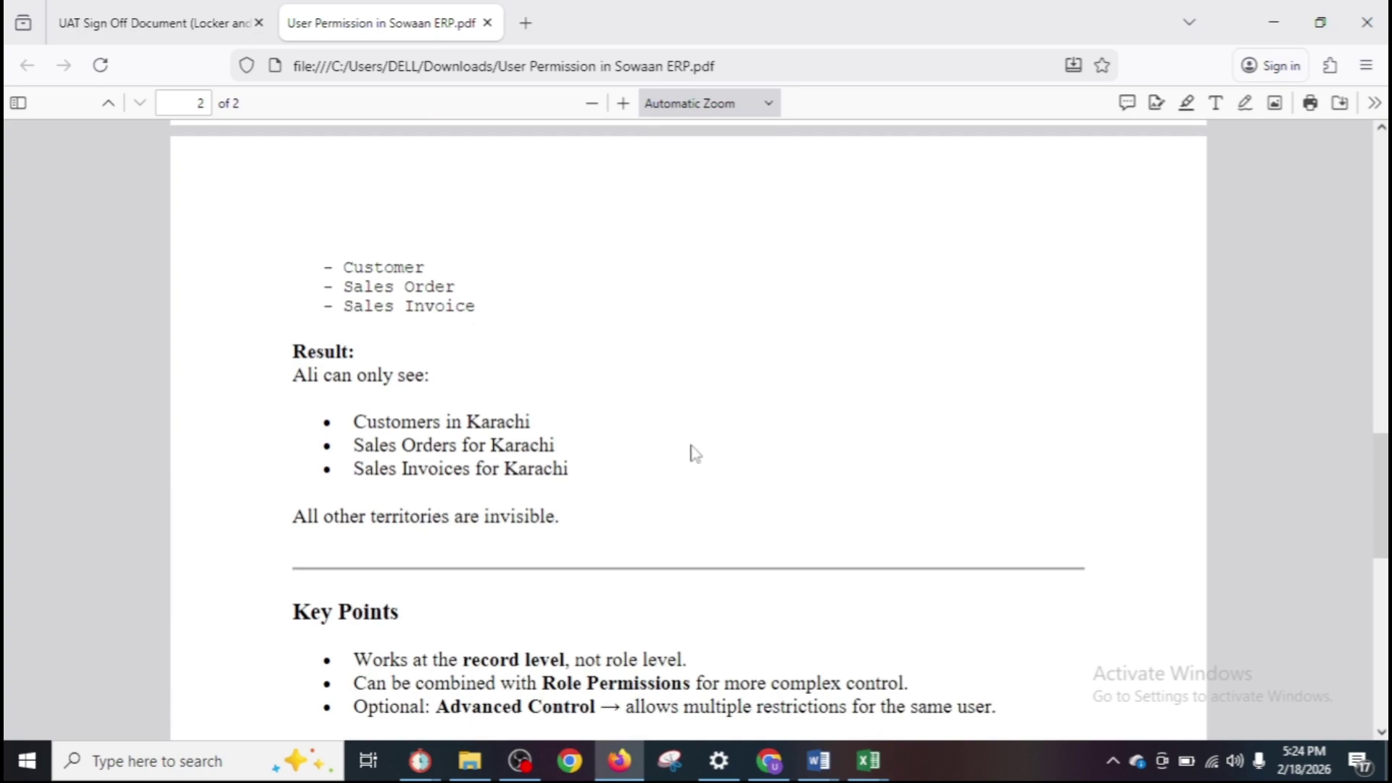
click(1383, 733)
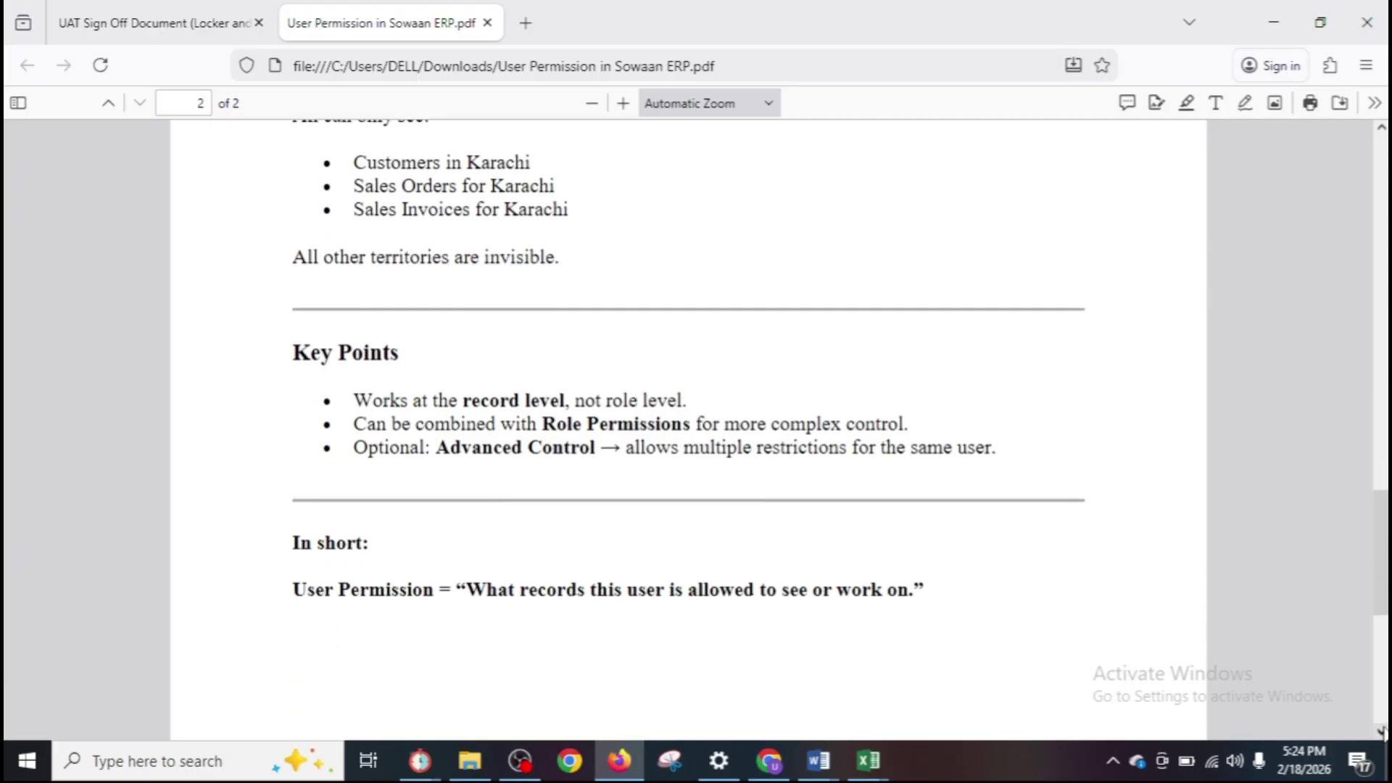
click(1274, 6)
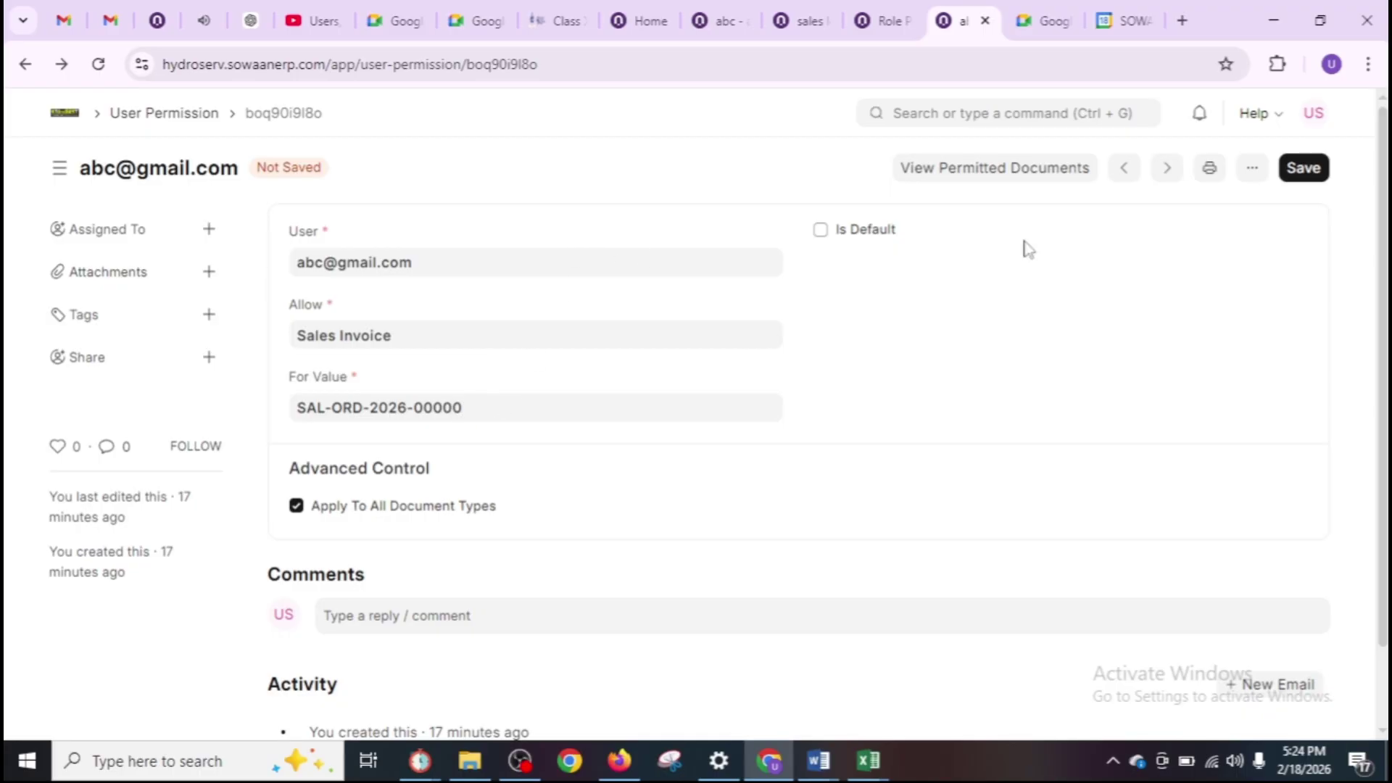
Save the abc user's Sales Invoice user permission and open the user's permitted documents report.
click(1314, 178)
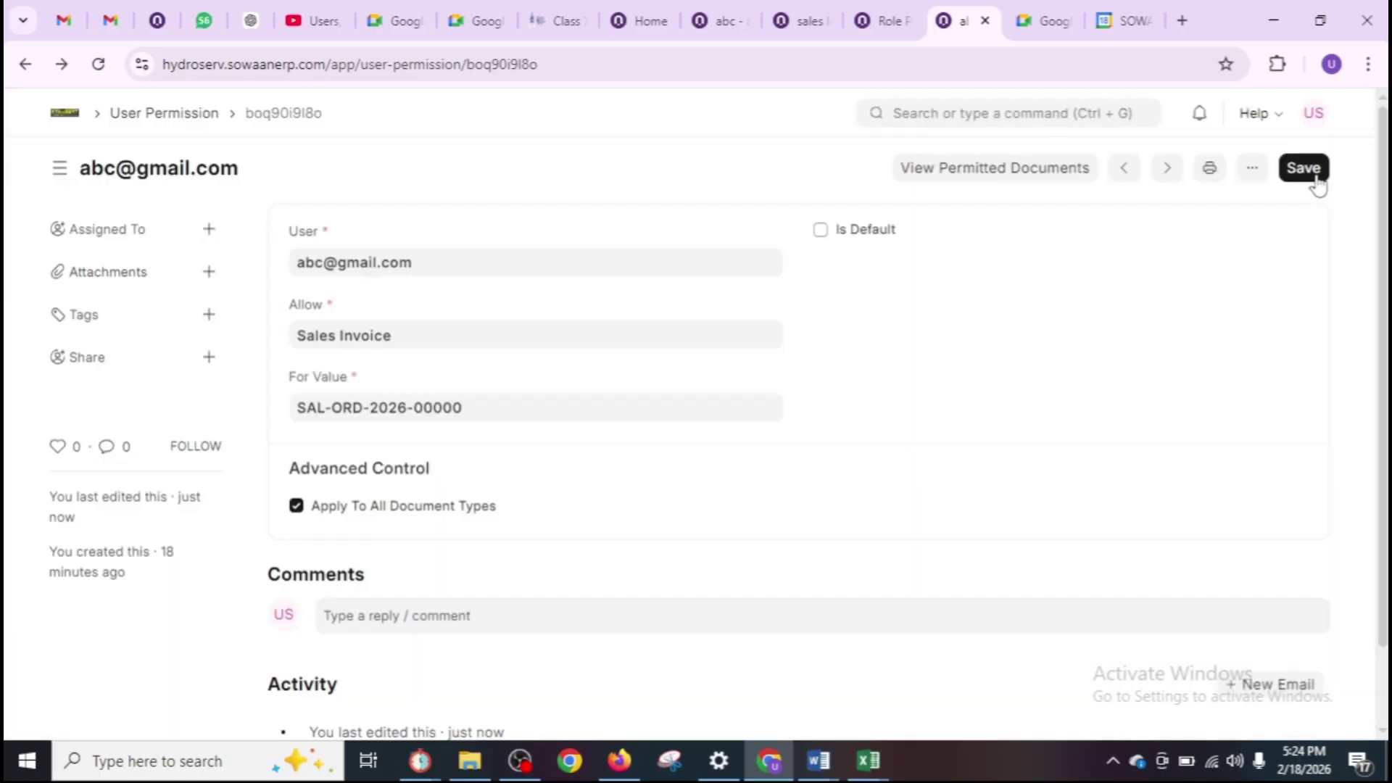
click(977, 176)
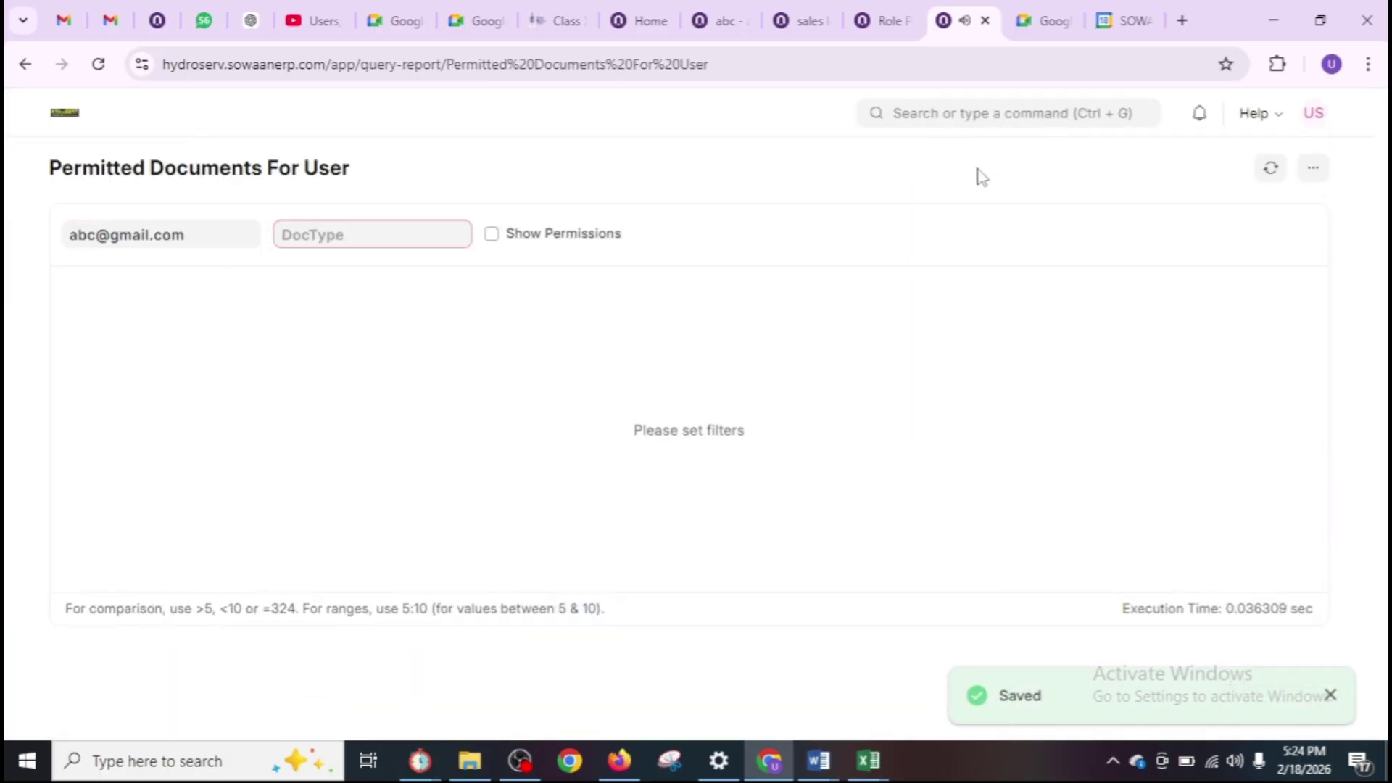
Filter the Permitted Documents For User report by the Sales Invoice doctype, enable Show Permissions and dismiss the messages.
click(427, 236)
text(sales)
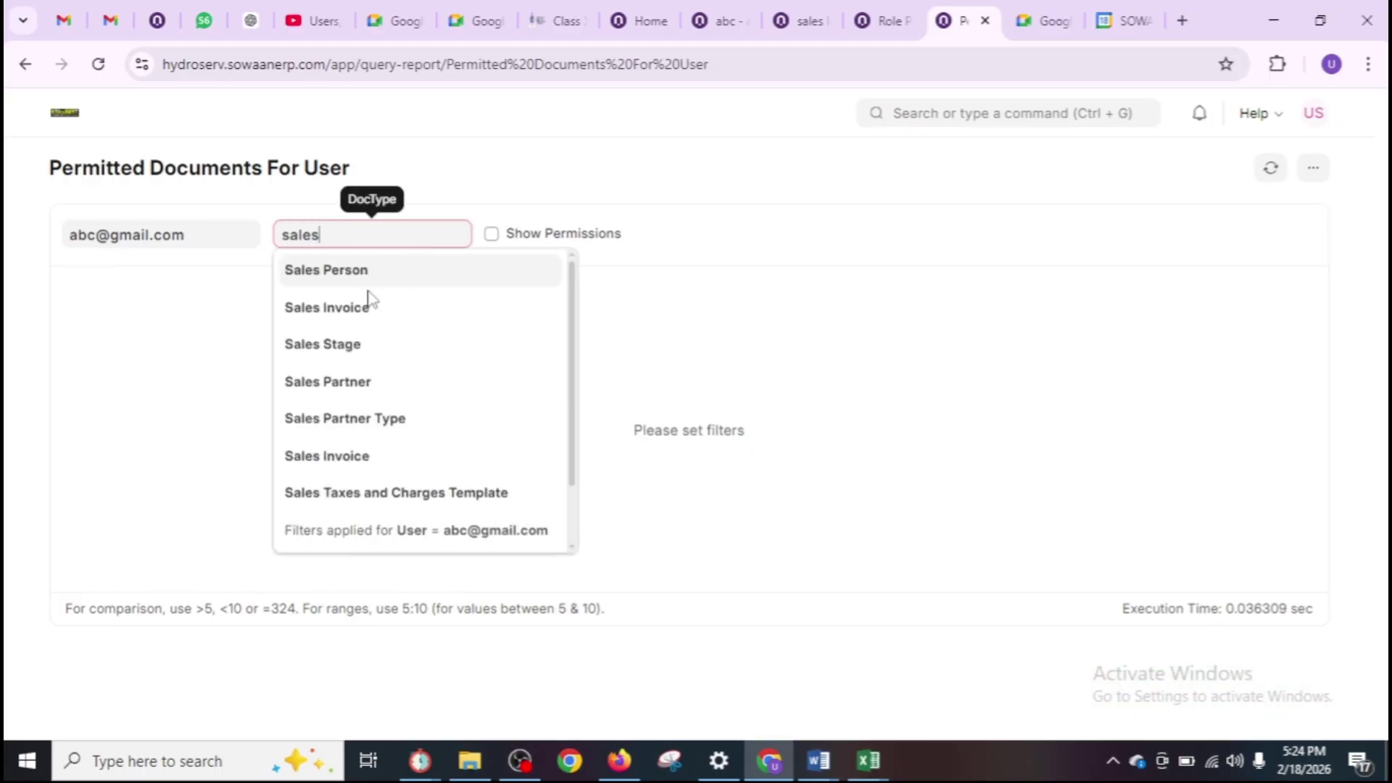
click(368, 306)
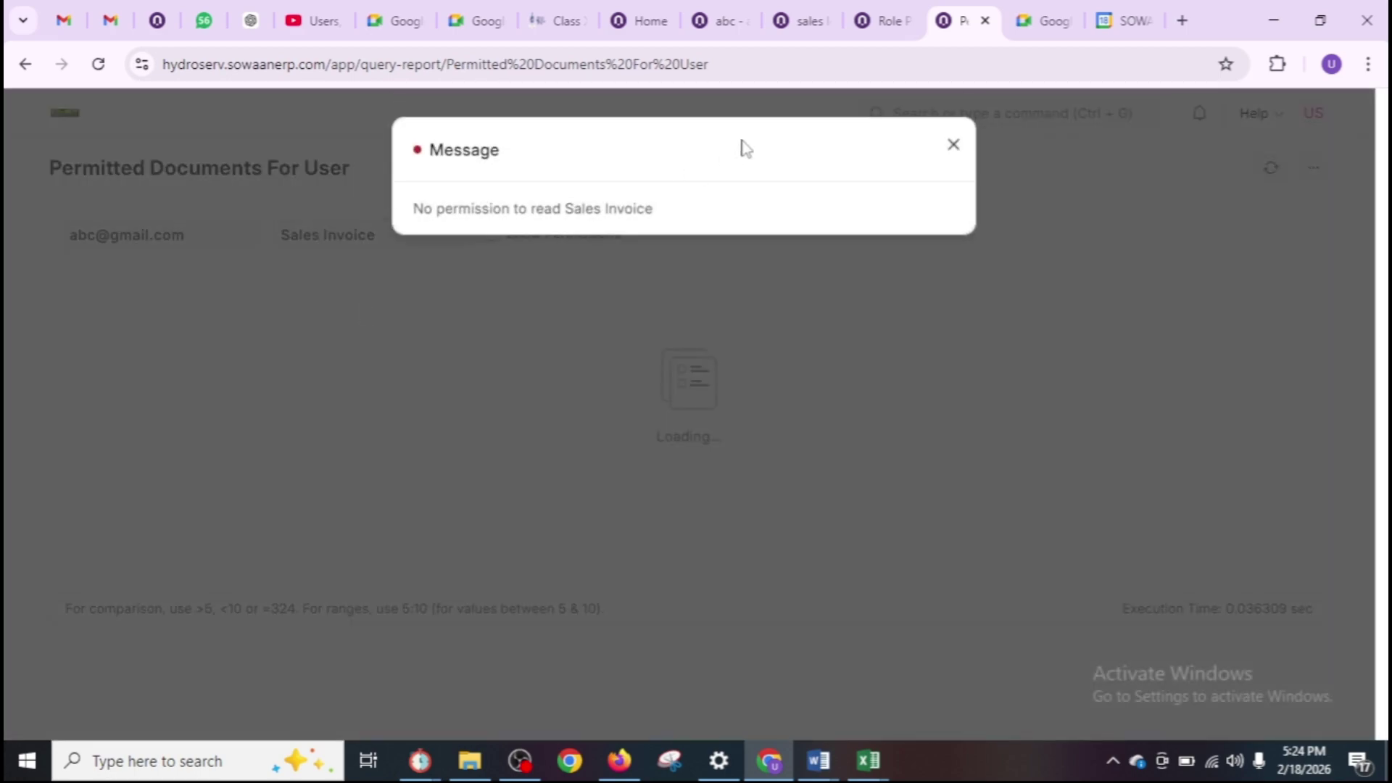
click(953, 147)
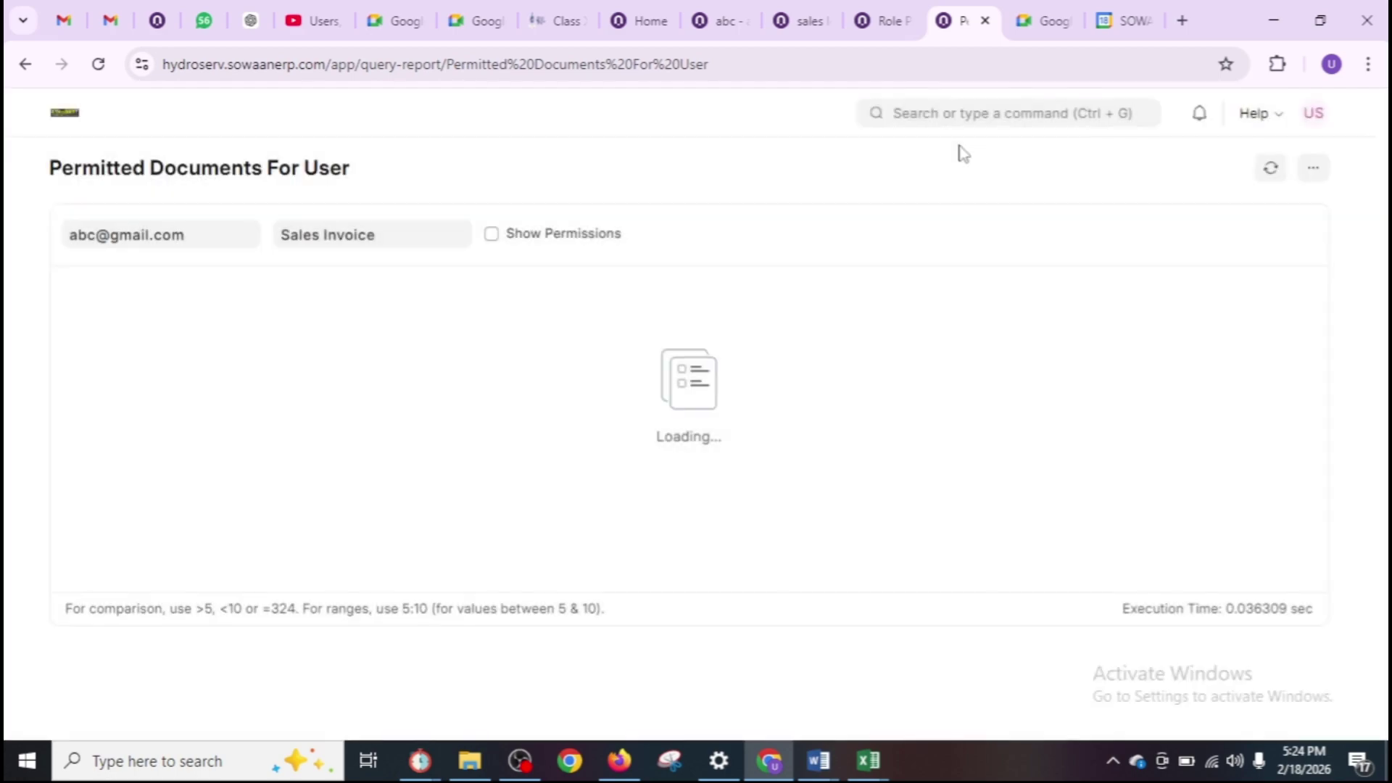
click(493, 235)
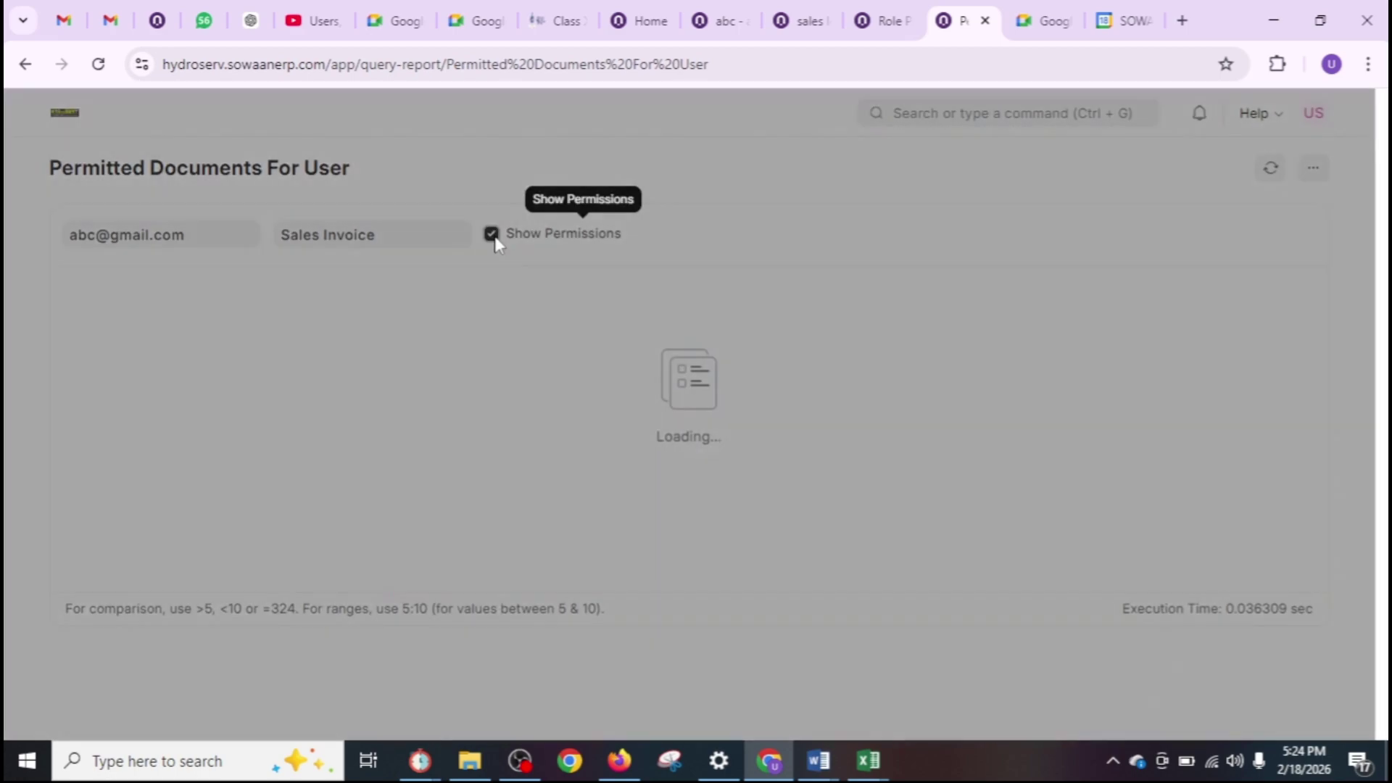
click(953, 145)
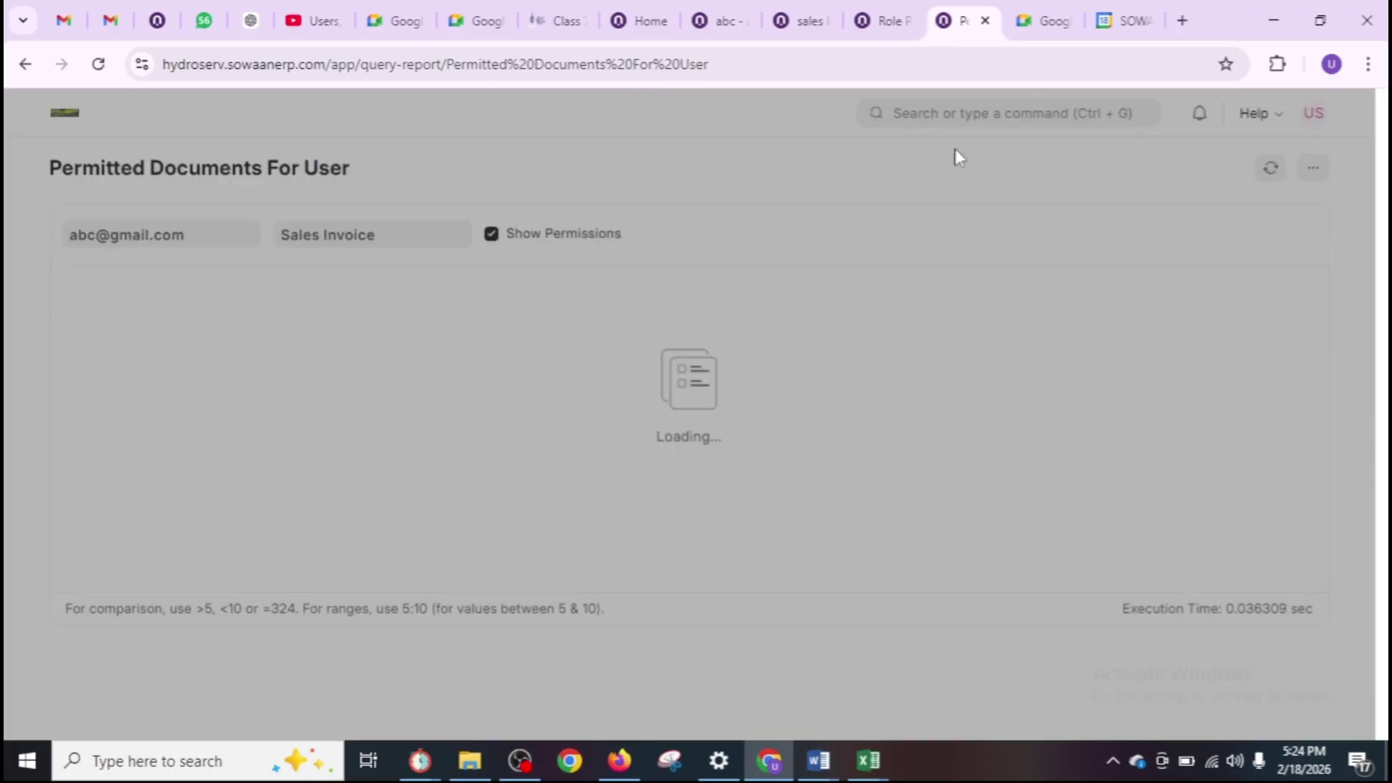
Replace the report's user filter with the last Sowaan user listed to view that user's Sales Invoice permissions.
click(211, 237)
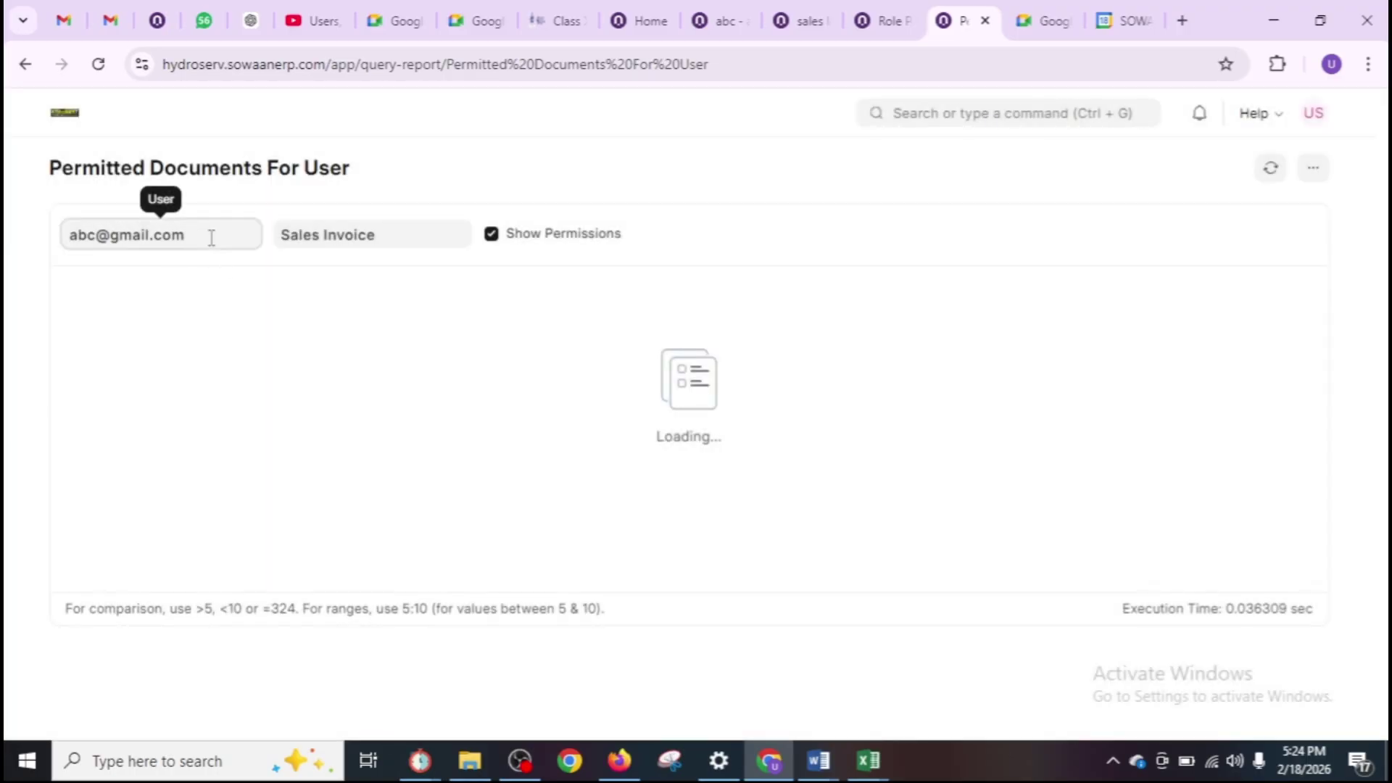
key(BackSpace)
key(BackSpace)
key(BackSpace)
key(BackSpace)
key(BackSpace)
key(BackSpace)
key(BackSpace)
key(BackSpace)
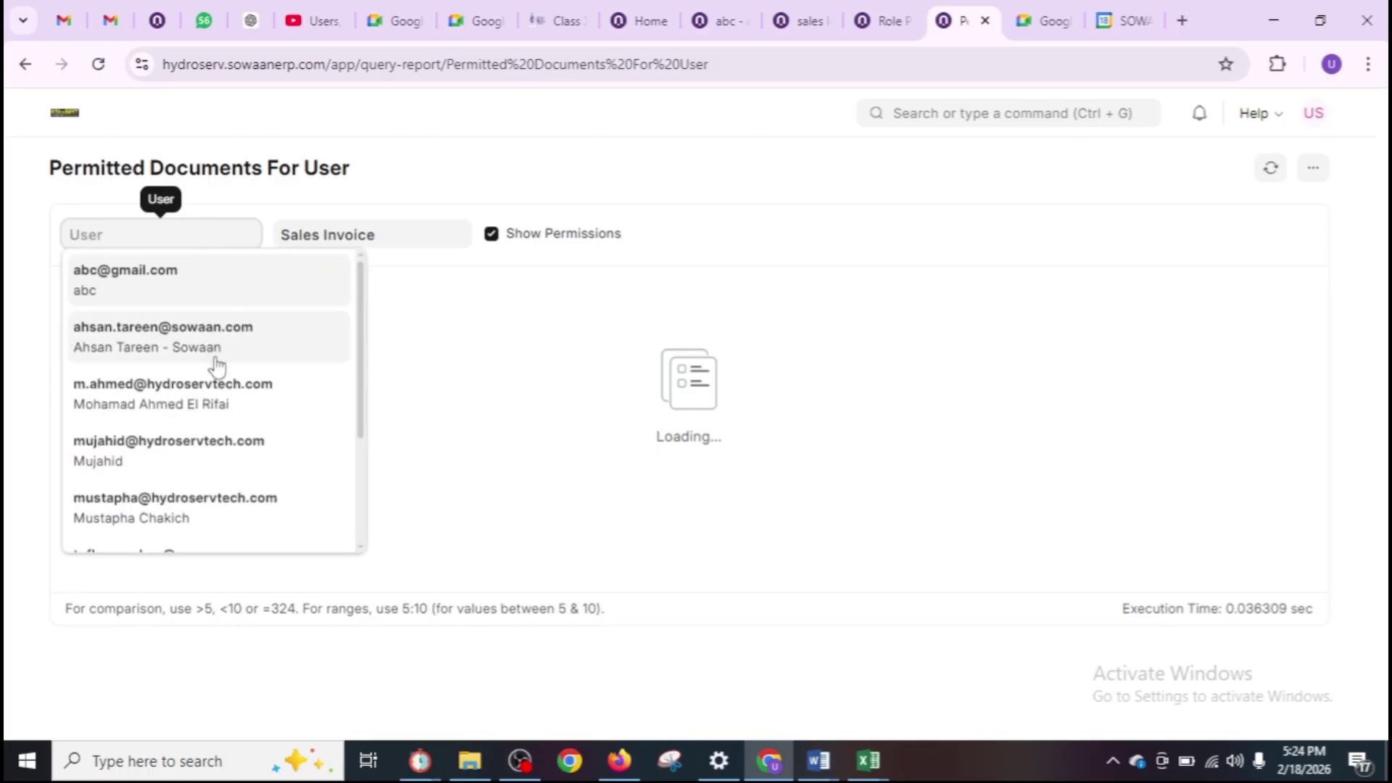
scroll(216, 469, down, 1)
scroll(216, 470, down, 3)
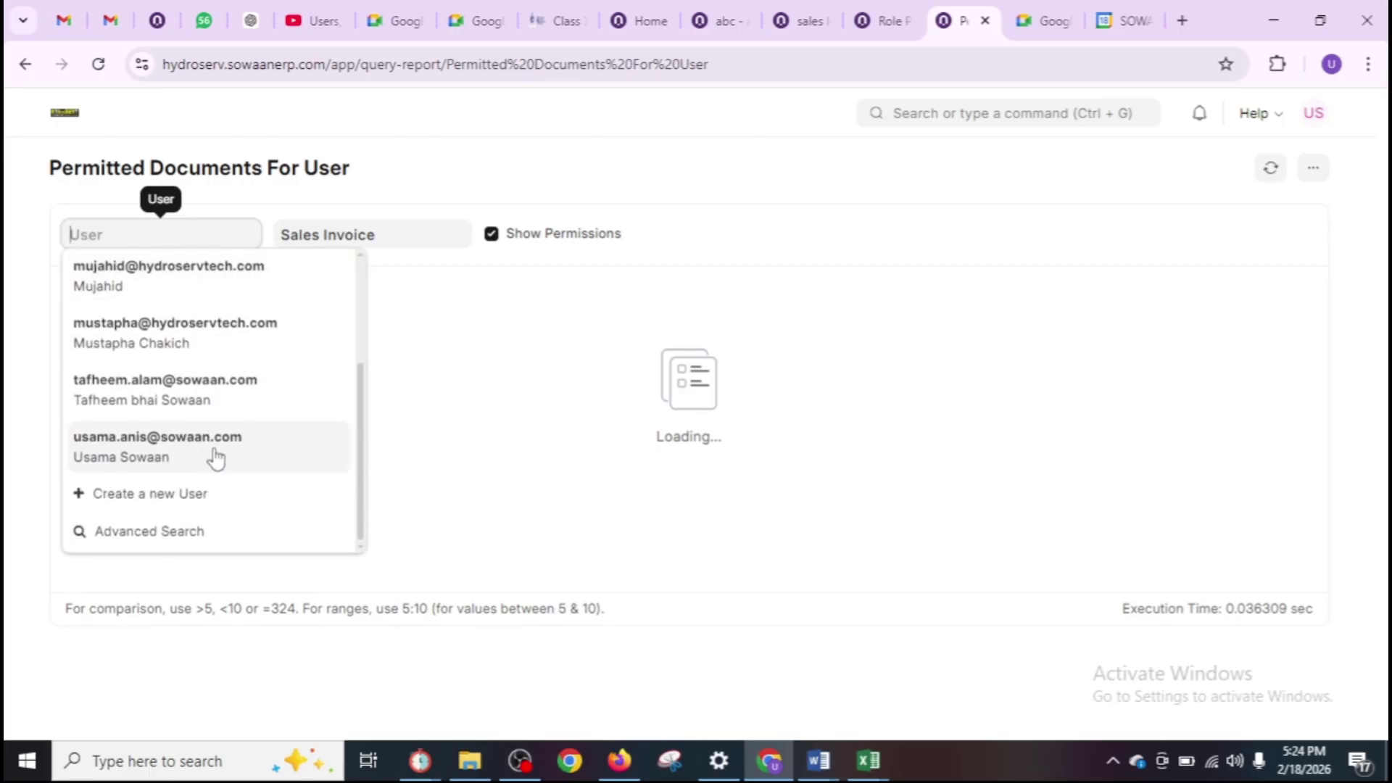
click(214, 455)
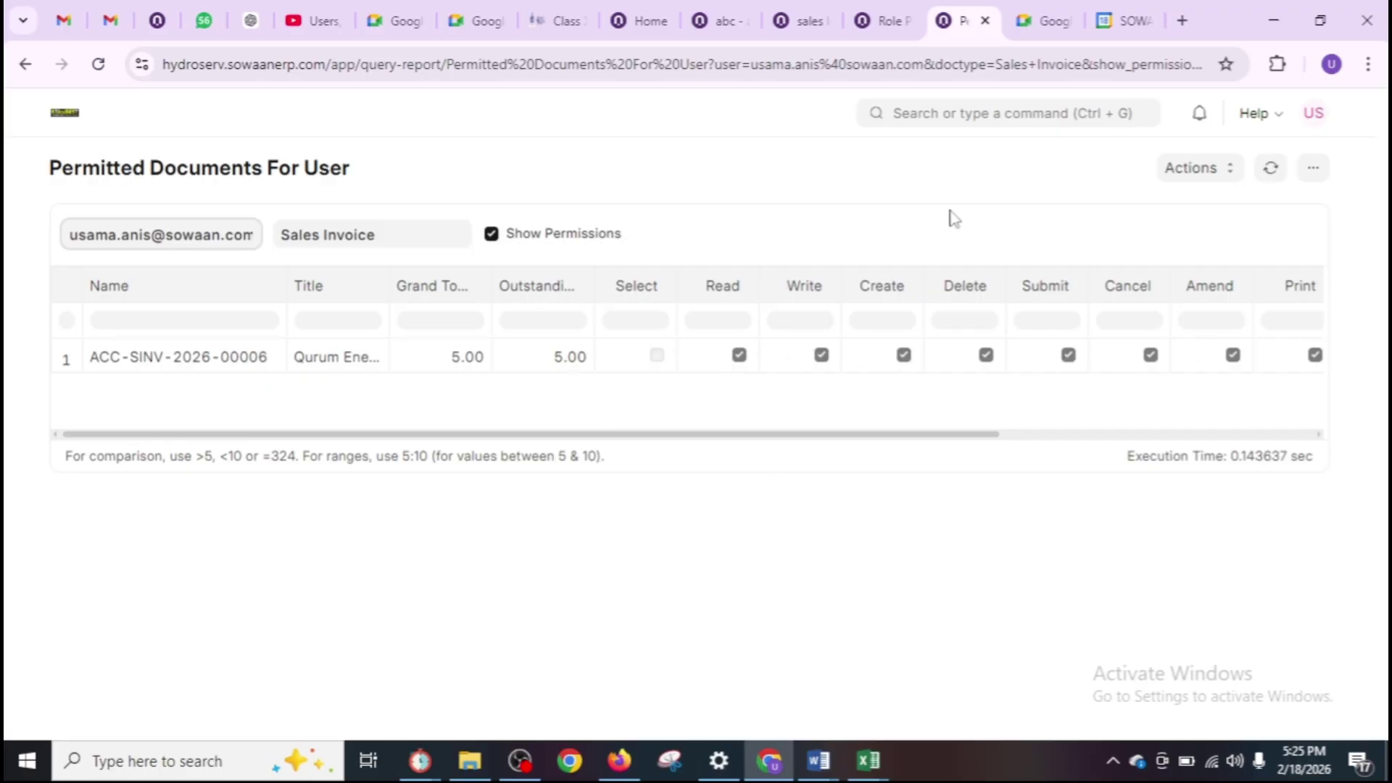
Review the open sales level modular profile, Home page, abc user's roles and Role Permissions Manager.
click(795, 21)
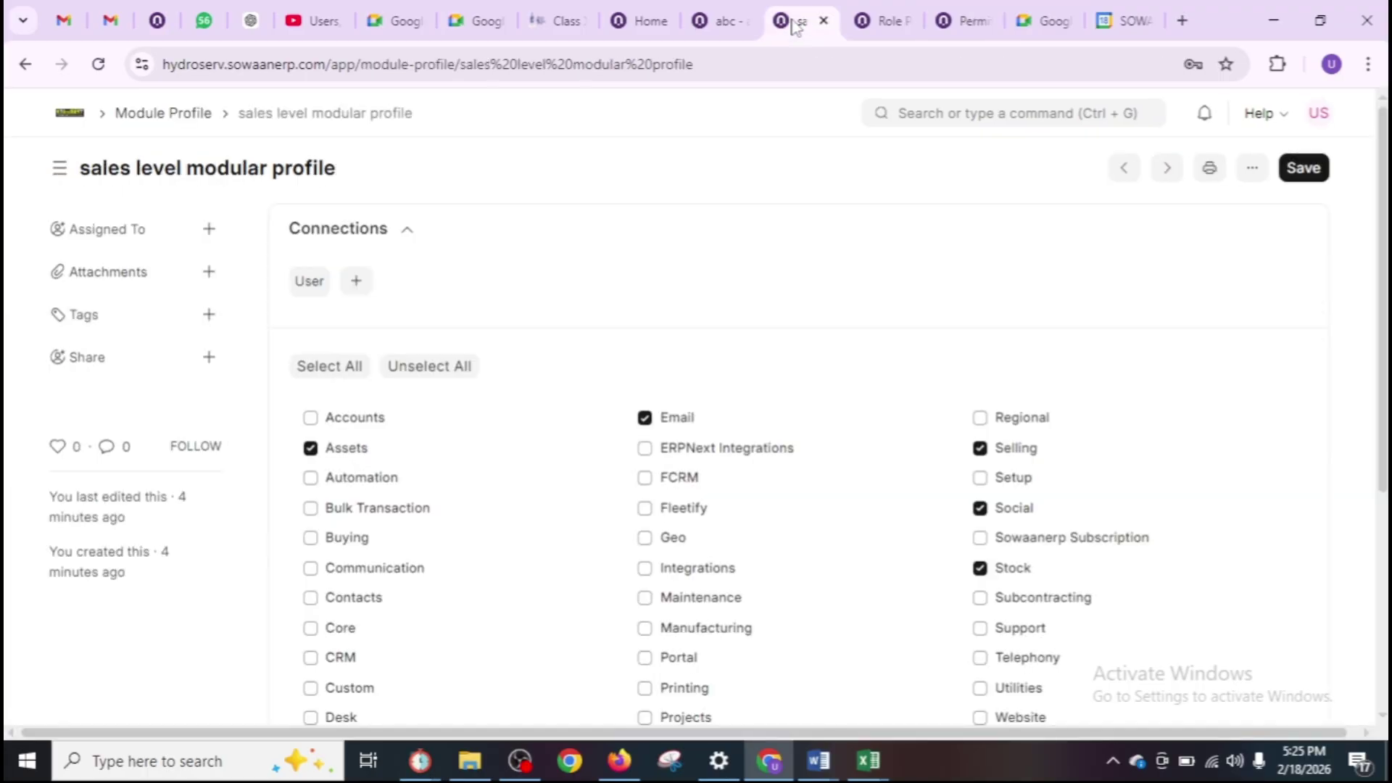
click(638, 21)
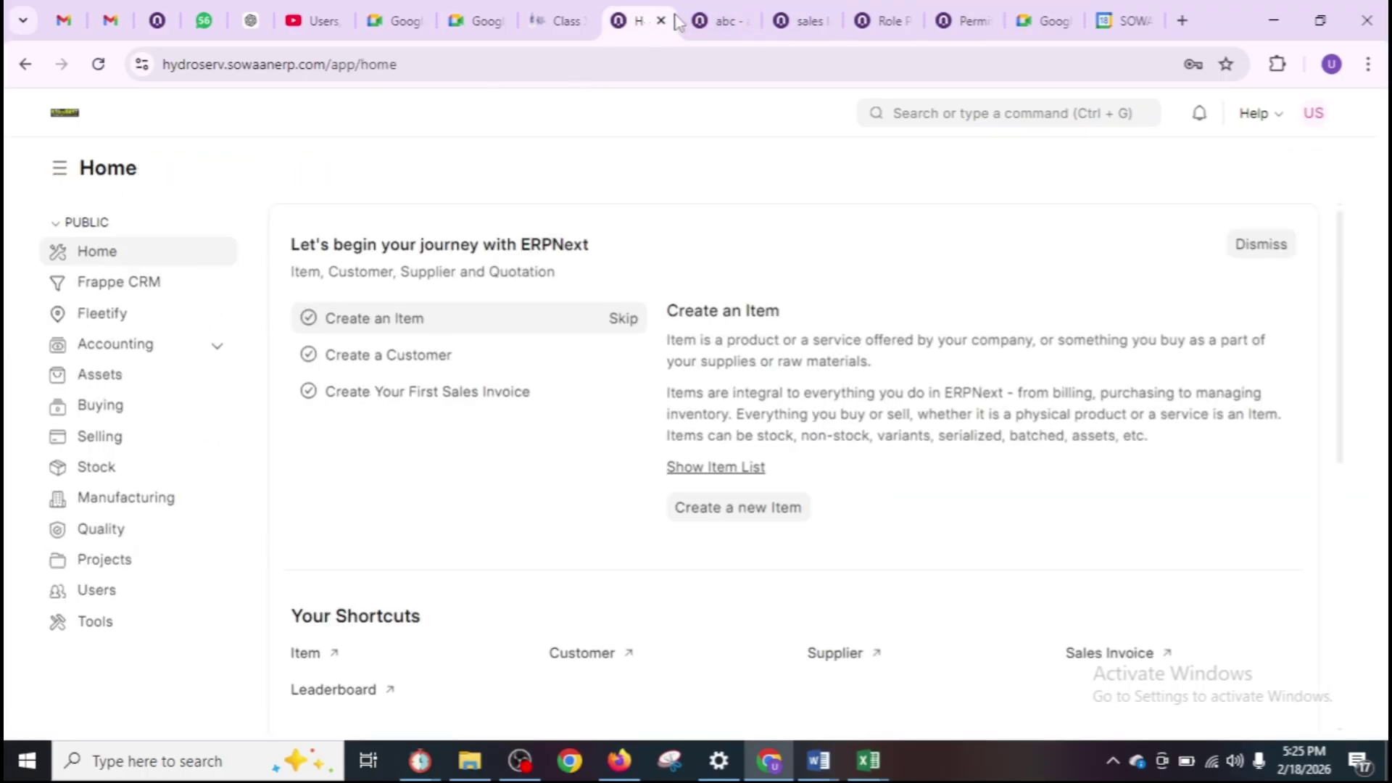
click(717, 23)
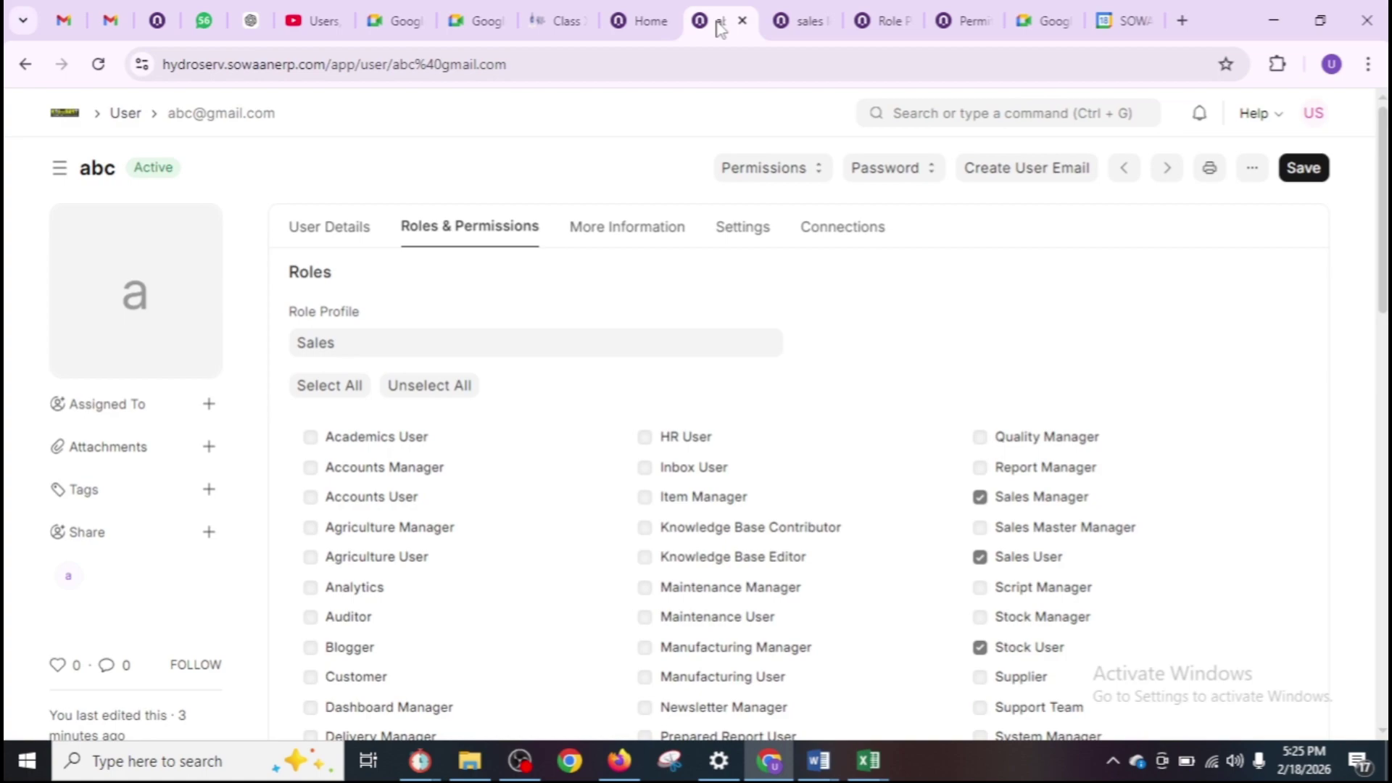
click(803, 33)
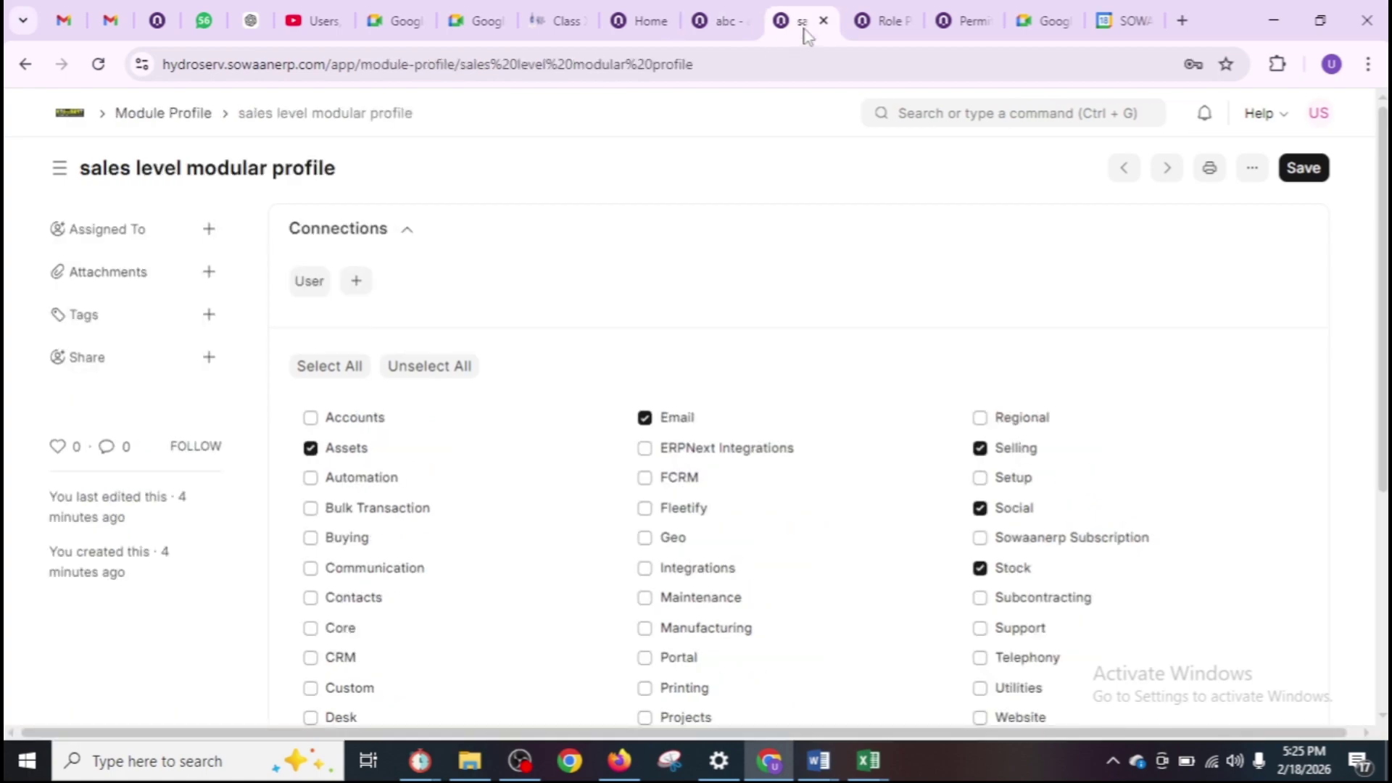
click(888, 25)
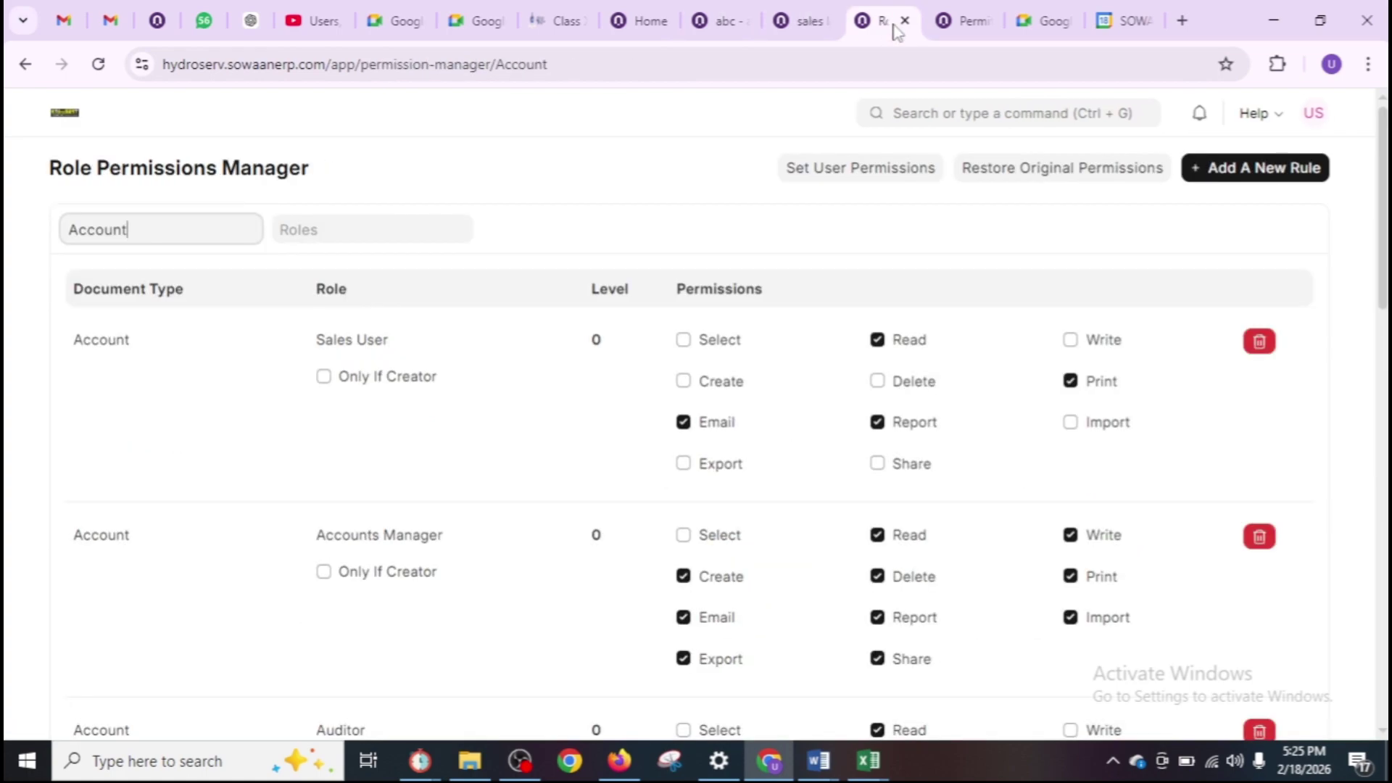